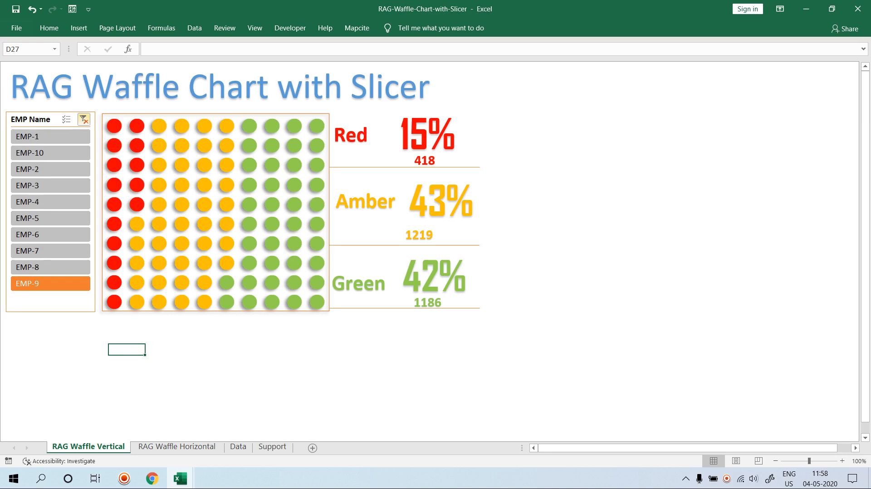
Clear the EMP Name slicer's filter on the RAG Waffle Vertical sheet and open the Data sheet
click(84, 120)
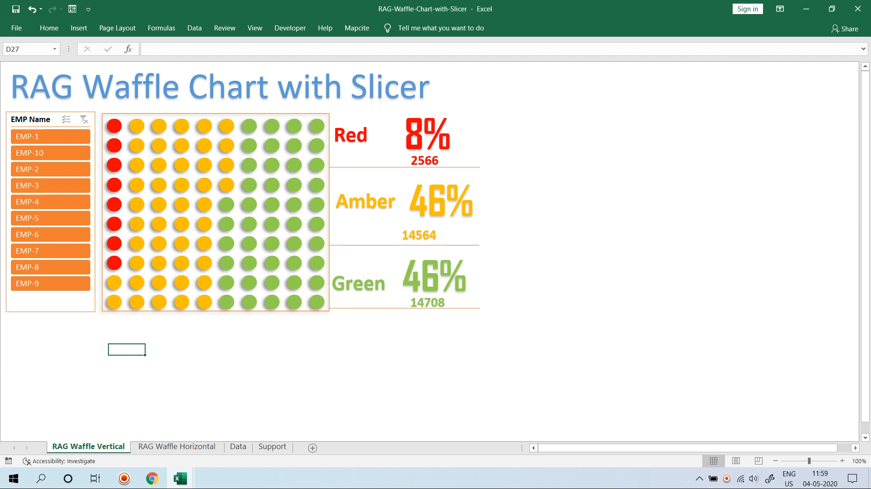
click(238, 447)
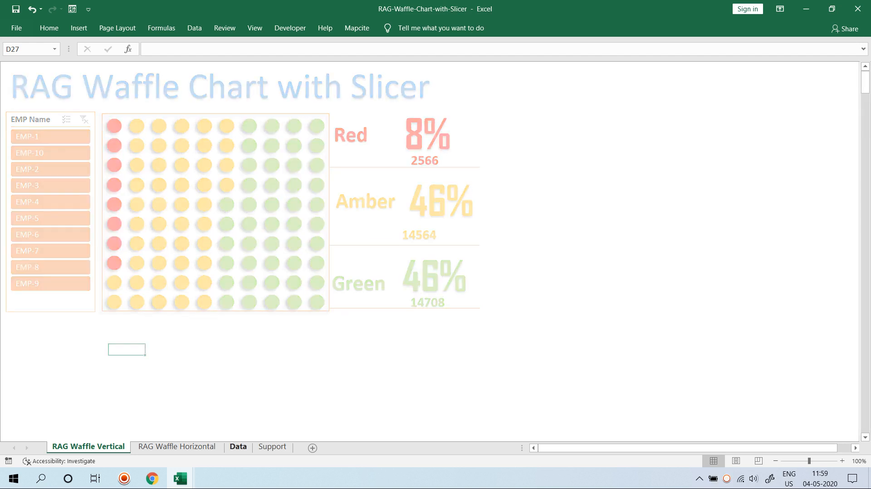
key(ctrl+Home)
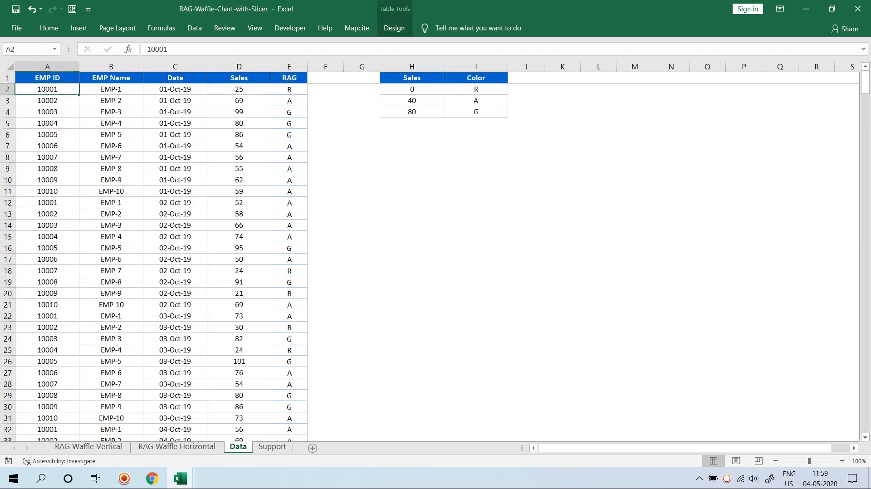
Delete the RAG column from the employee sales table on the Data sheet
key(ctrl+Down)
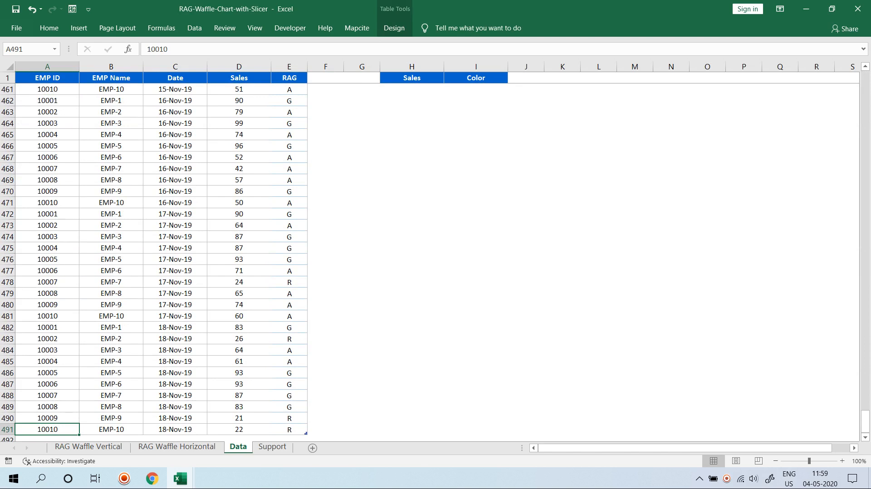
key(Right)
key(ctrl+Up)
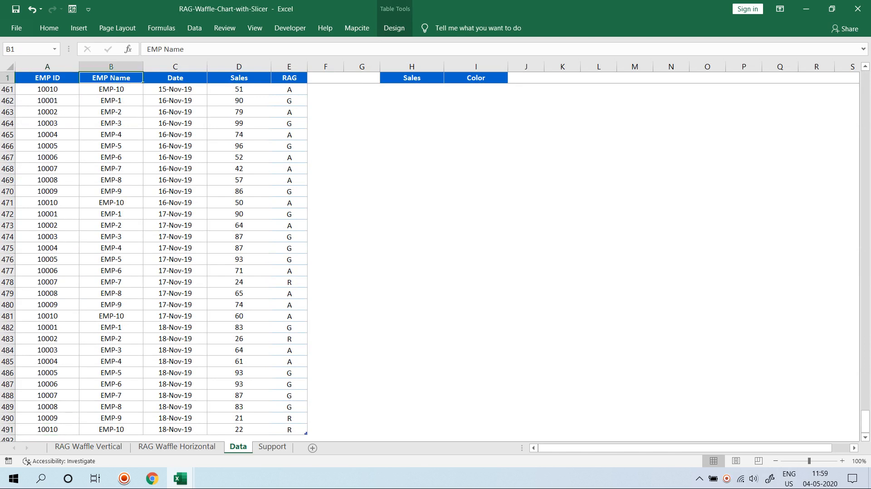
key(Down)
key(Up)
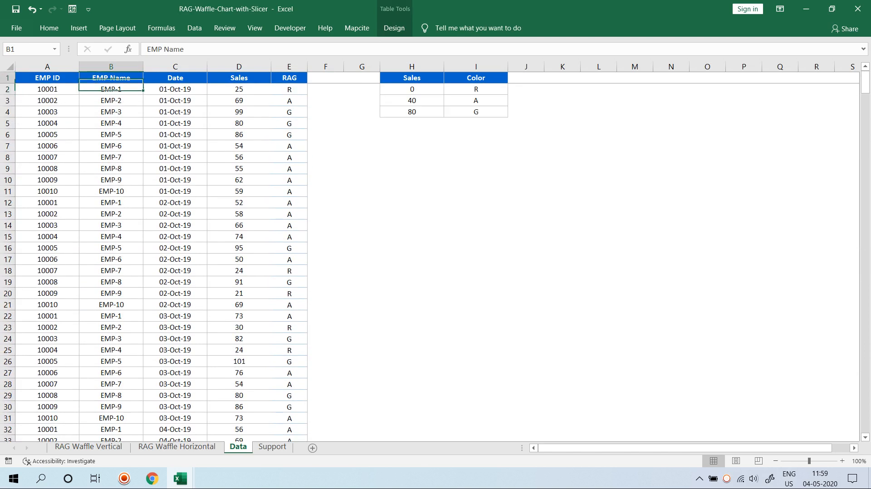
key(Right)
key(Right)
key(Right)
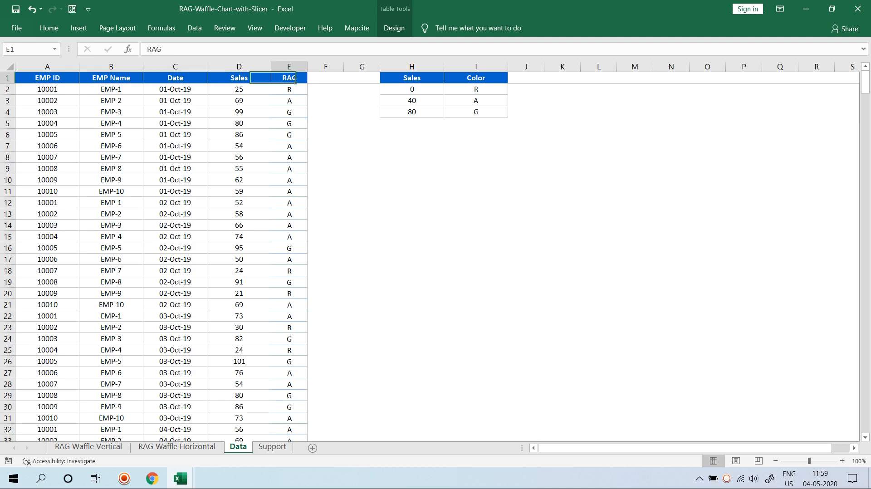
key(ctrl+shift+Down)
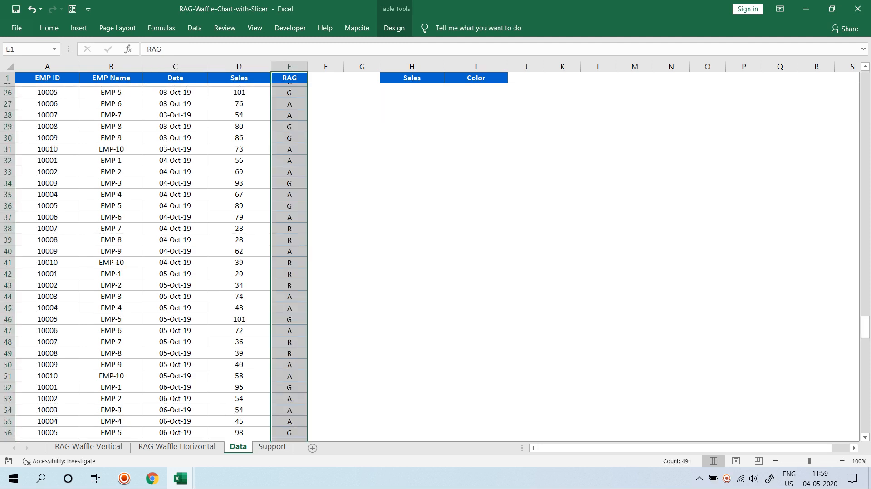
key(ctrl+minus)
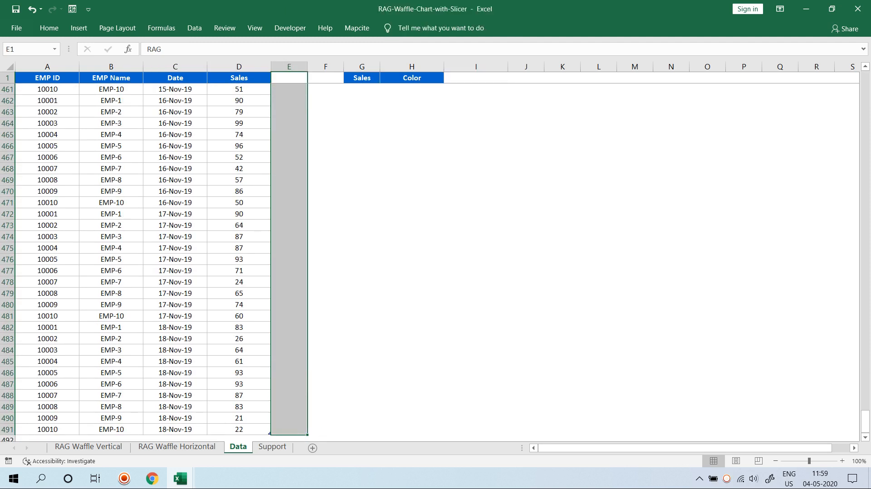
Examine the Sales column and the Sales/Color threshold table beside the employee data
click(325, 100)
key(ctrl+Left)
key(ctrl+Up)
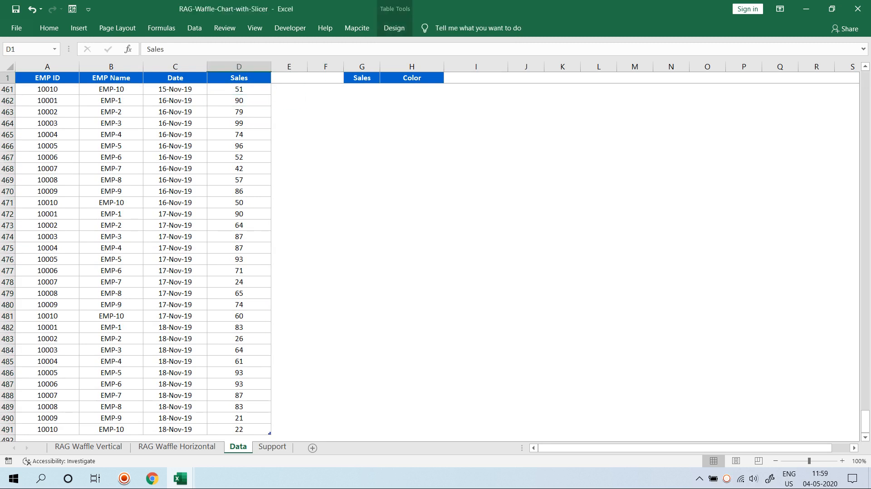
key(Down)
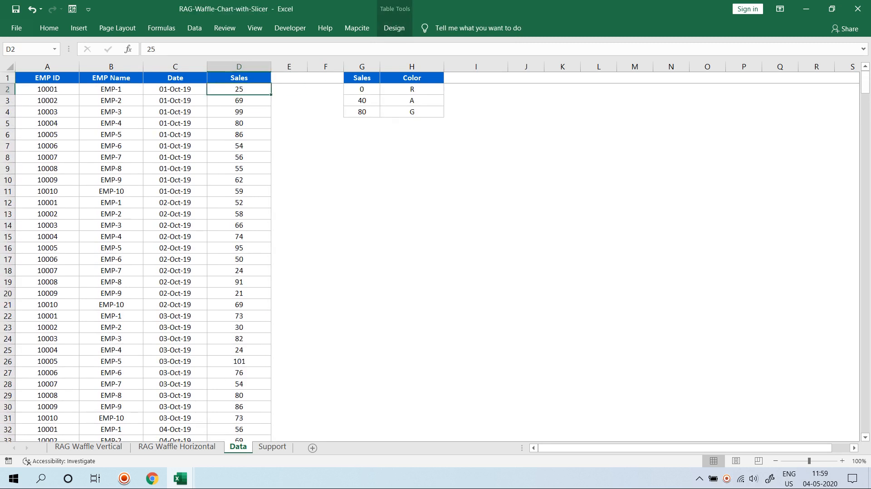
key(Right)
key(Right)
key(Right)
key(Down)
key(Right)
key(Up)
key(Left)
key(Down)
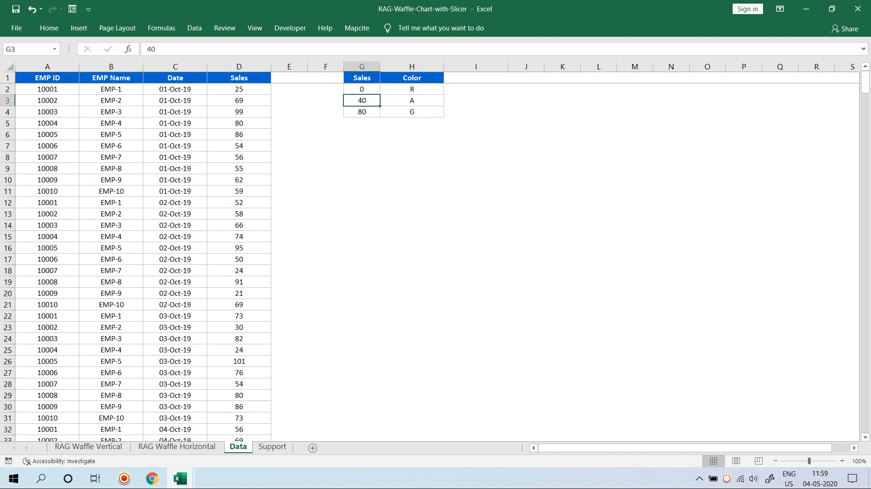
key(Right)
key(Down)
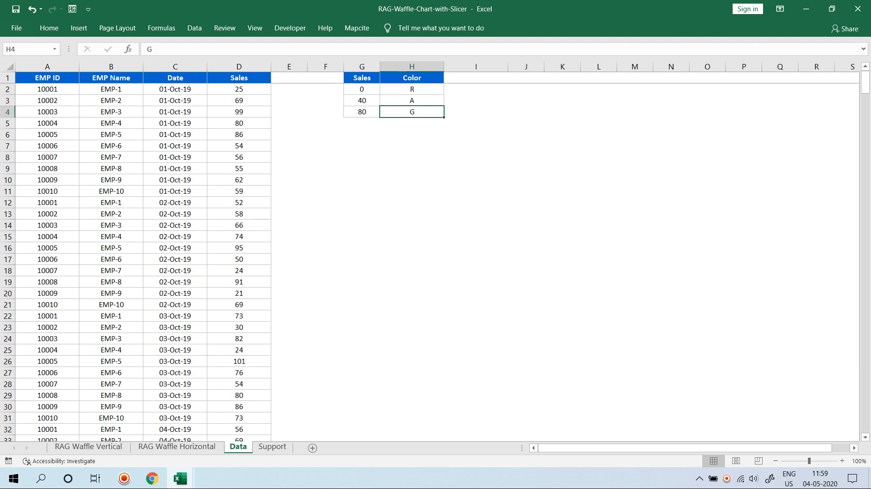
key(Left)
key(Right)
Switch to the Book1 workbook and delete the Color column E from its Data sheet
click(180, 479)
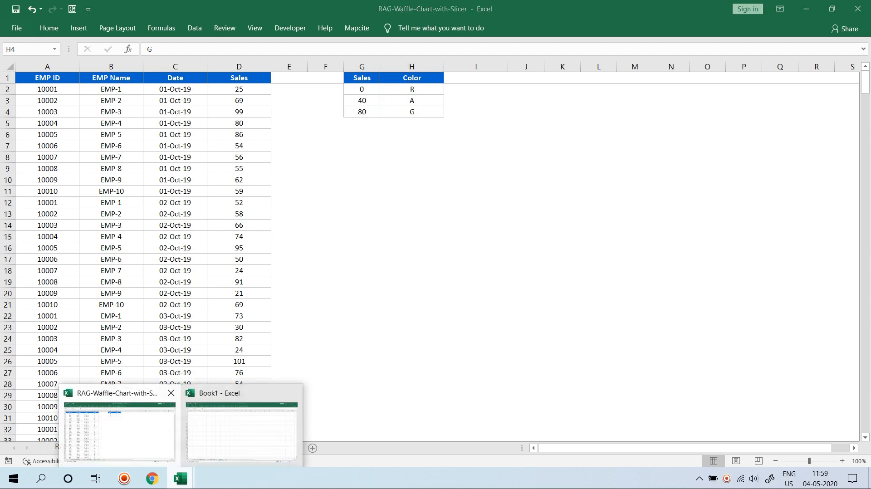
click(242, 429)
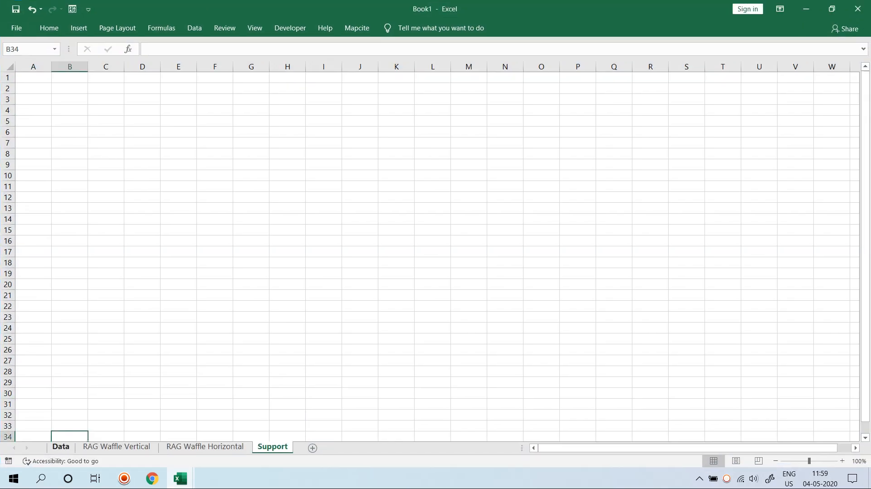
click(176, 197)
click(289, 67)
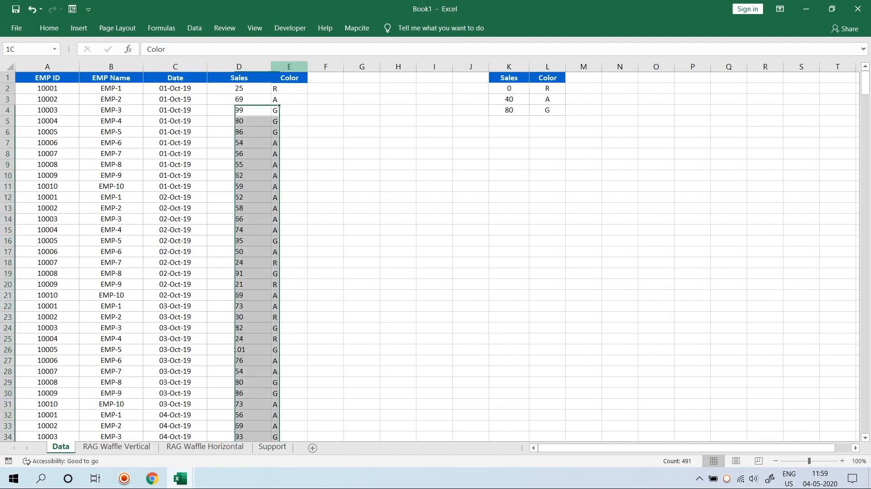
key(ctrl+minus)
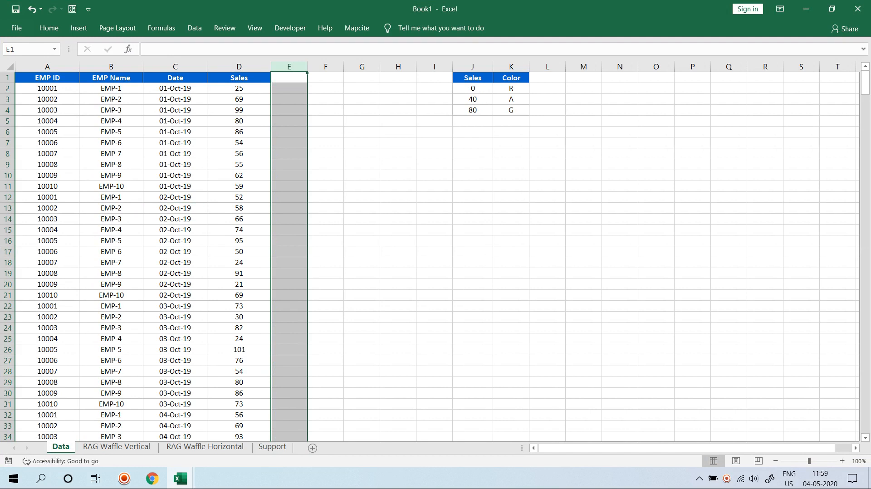
Enter the header "Colour" in cell E1, next to the Sales header
click(290, 78)
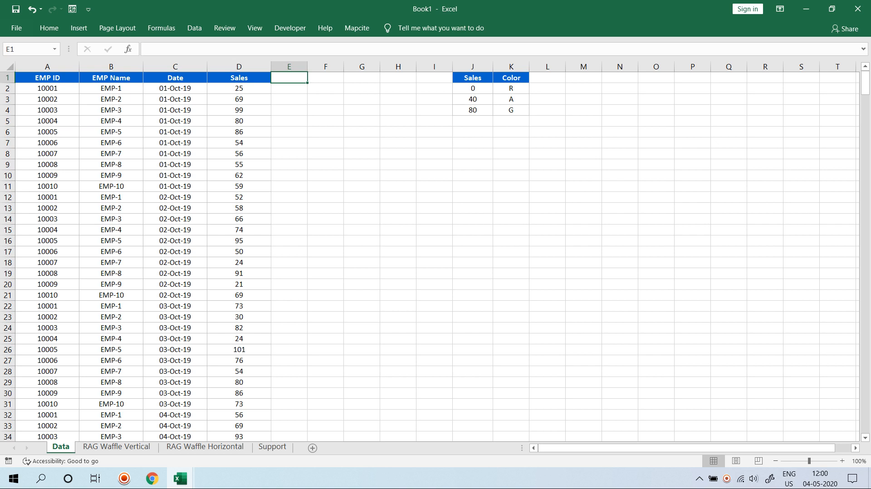
click(48, 88)
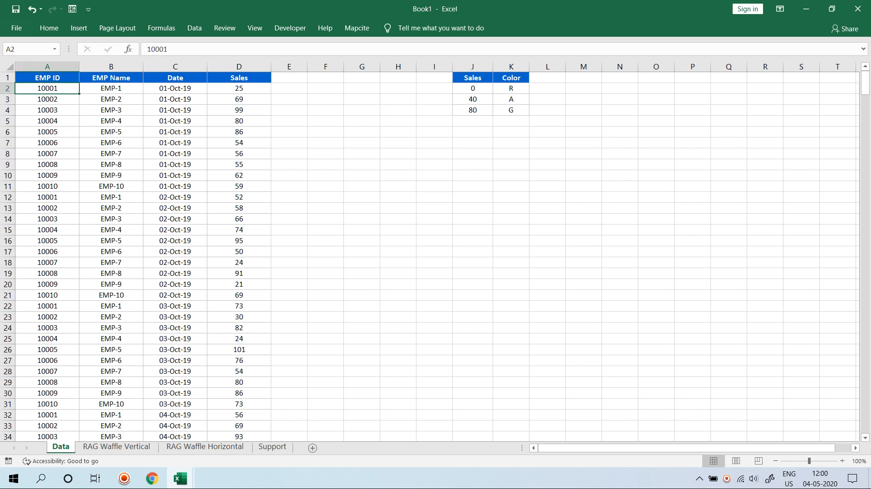
click(290, 89)
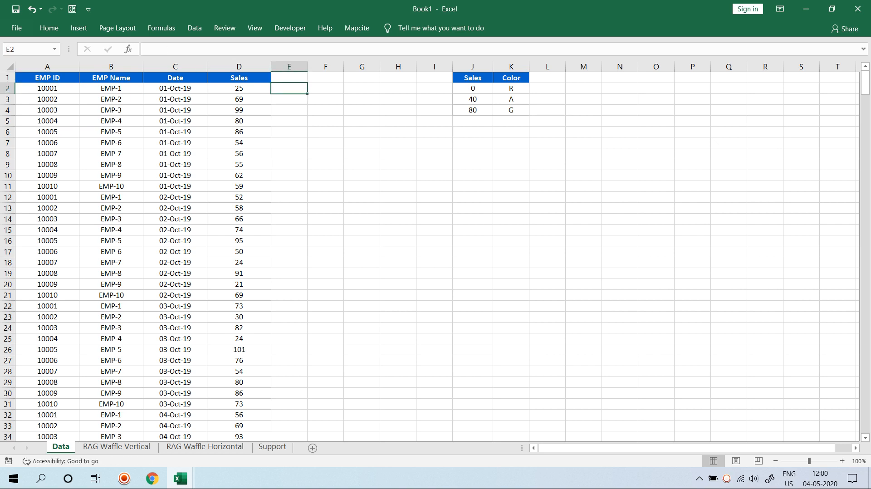
click(289, 78)
text(C)
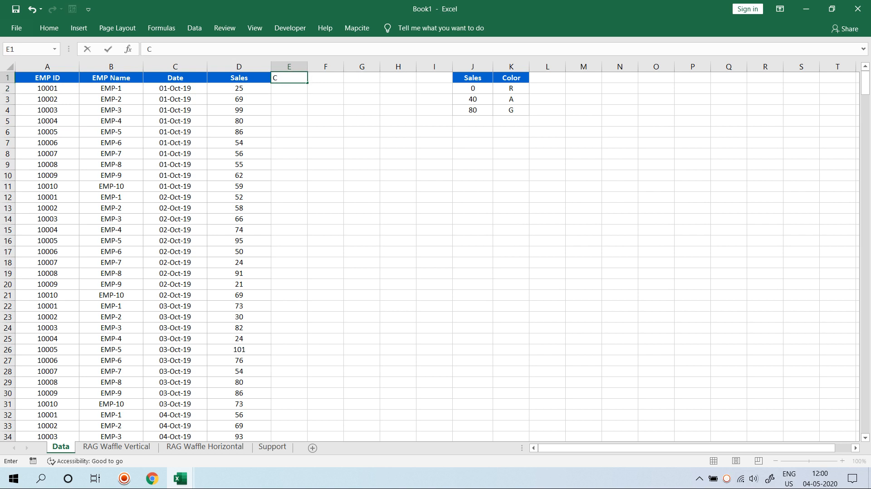
text(olour)
key(Return)
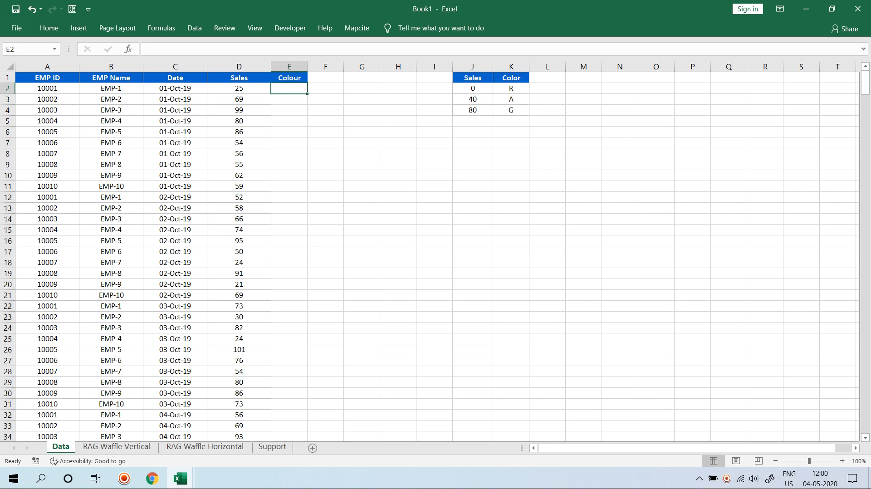
Enter the formula =VLOOKUP(D2,J1:K4,2,1) in cell E2 for an approximate-match colour lookup
text(=vlo)
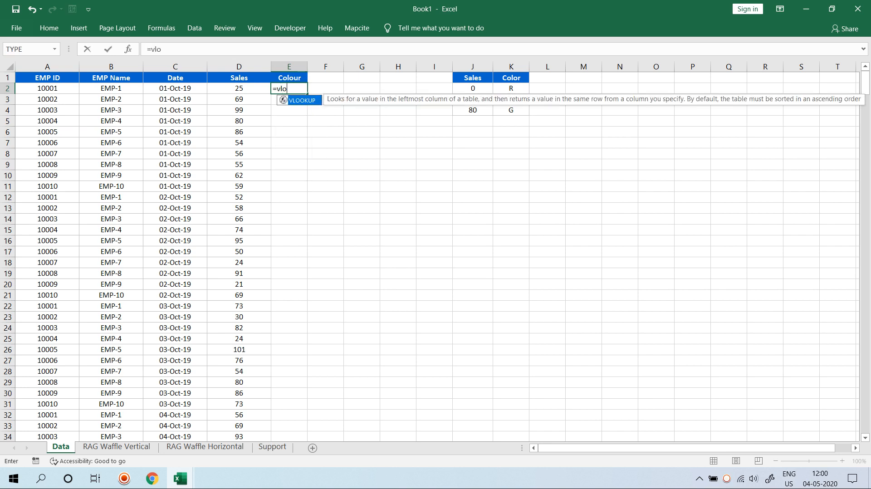
key(Tab)
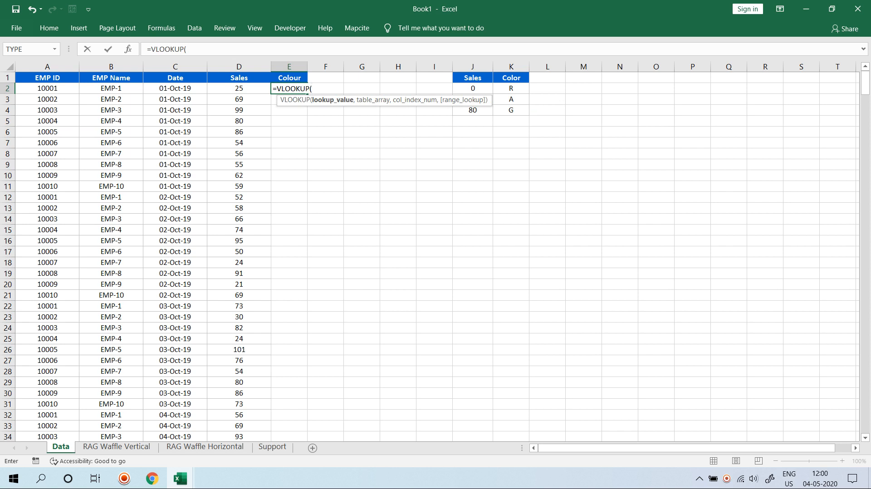
key(Left)
text(,)
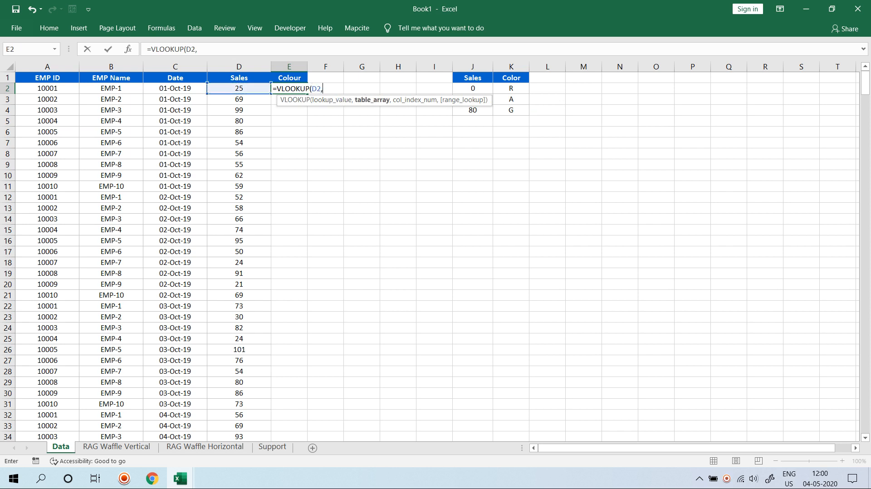
drag(472, 78, 510, 110)
text(,2,)
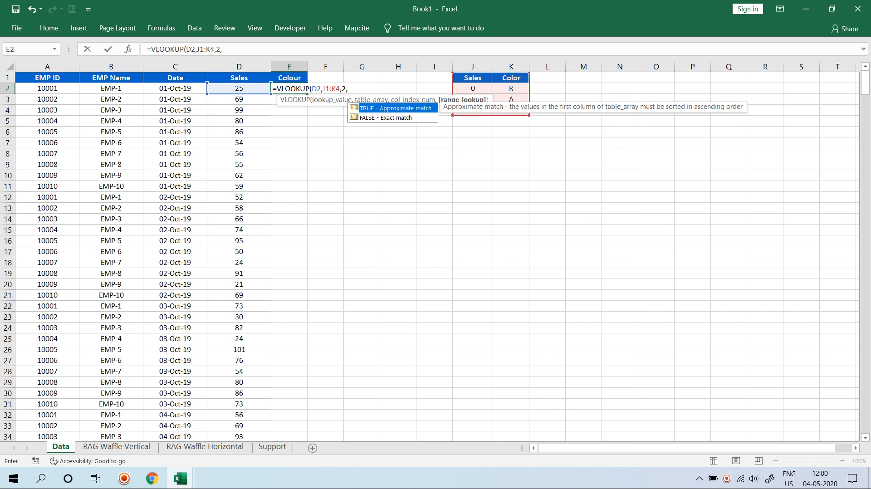
text(1)
key(Return)
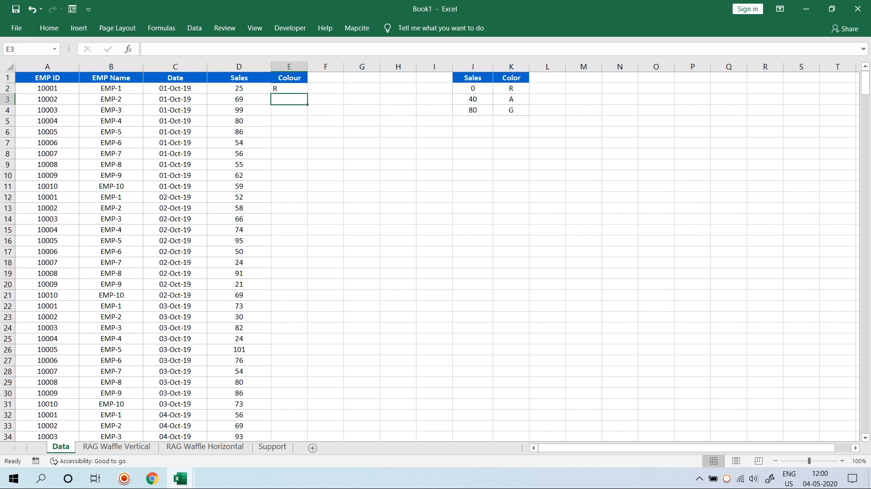
Fill the relative-reference lookup formula from E2 down the Colour column to row 491
key(Left)
key(ctrl+Down)
key(Right)
key(ctrl+shift+Up)
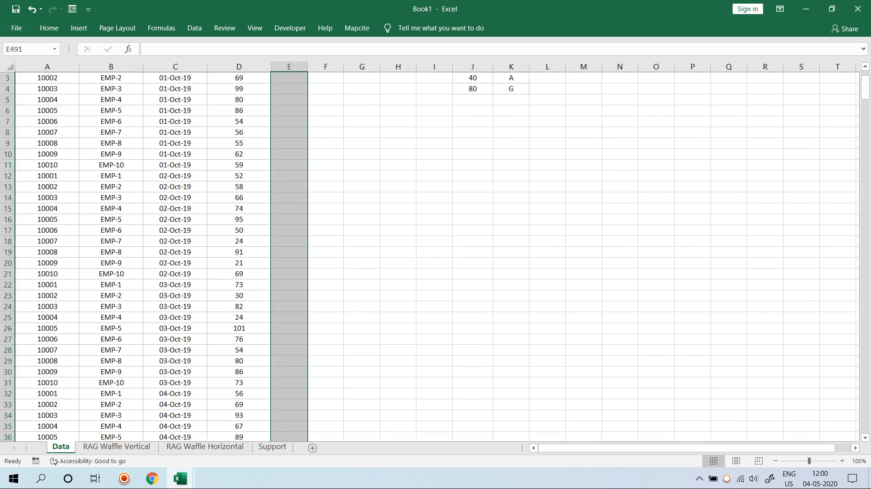
key(ctrl+d)
key(ctrl+Up)
key(Down)
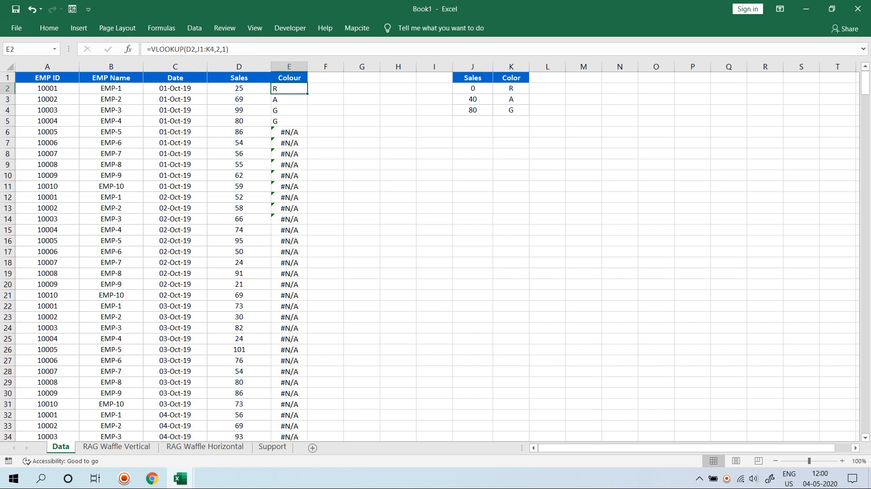
Make the lookup range absolute in cell E2, so the formula reads =VLOOKUP(D2,$J$1:$K$4,2,1)
key(F2)
key(Left)
key(Left)
key(Left)
key(Left)
key(Left)
key(Left)
key(Left)
key(Left)
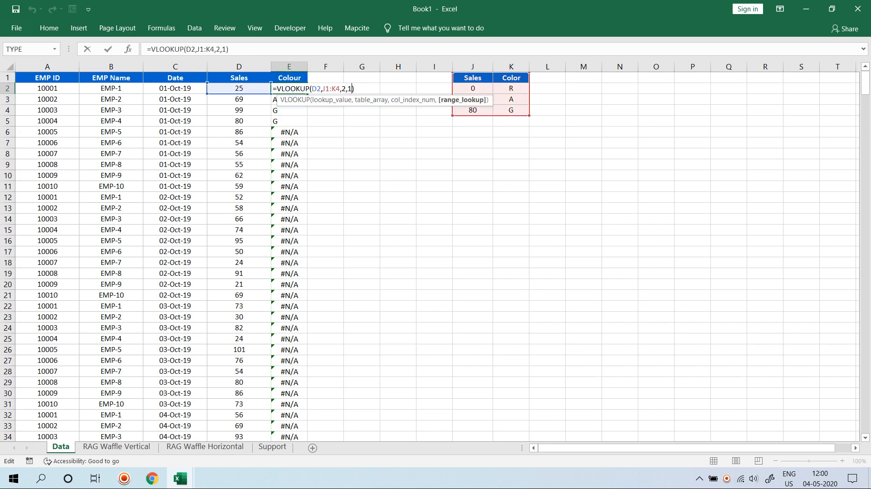
key(F4)
key(Right)
key(Right)
key(F4)
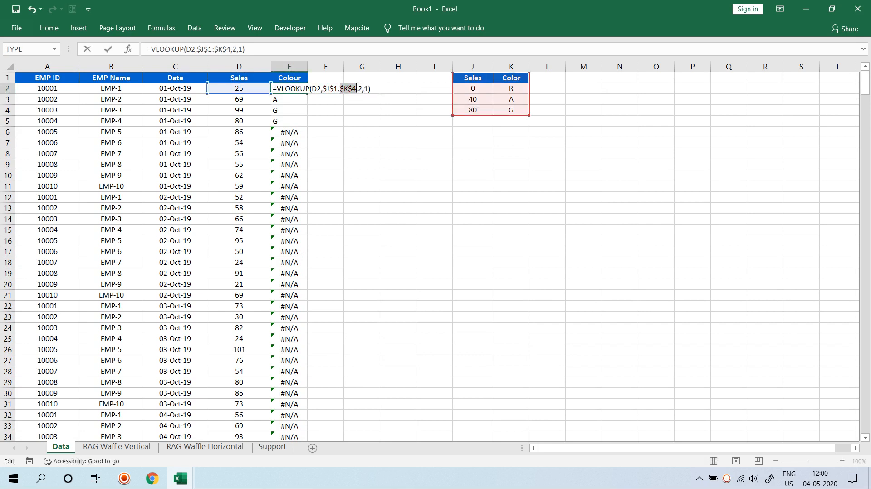
key(Return)
Fill the absolute-range lookup formula from E2 down to the last row of the Colour column
key(Up)
key(ctrl+shift+Down)
key(ctrl+d)
key(ctrl+Up)
key(Down)
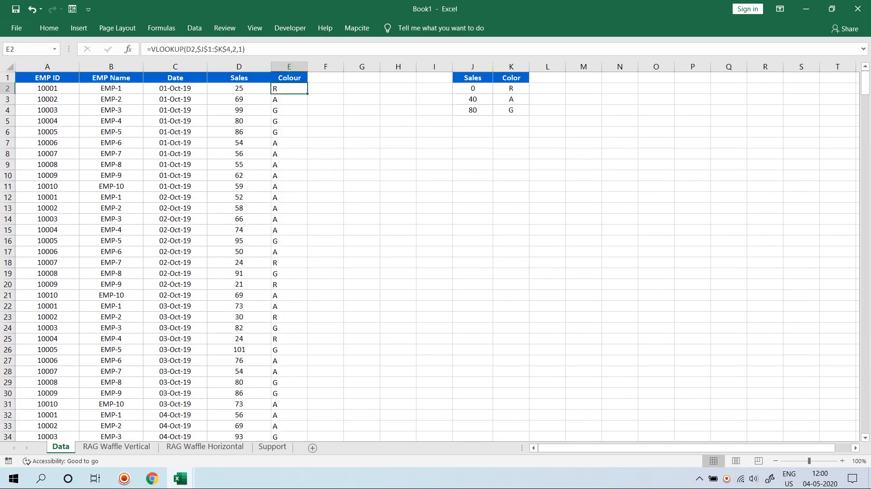
Examine the Colour results against the Sales values and the Sales/Color threshold table
key(Left)
key(Right)
key(Down)
key(Left)
key(Right)
key(Right)
key(Right)
key(Right)
key(Right)
key(Right)
key(Left)
key(Left)
key(Left)
key(Left)
key(Left)
key(Up)
Create a PivotTable from Data!$A$1:$E$491 on a new worksheet, with the data added to the Data Model
click(47, 78)
click(79, 28)
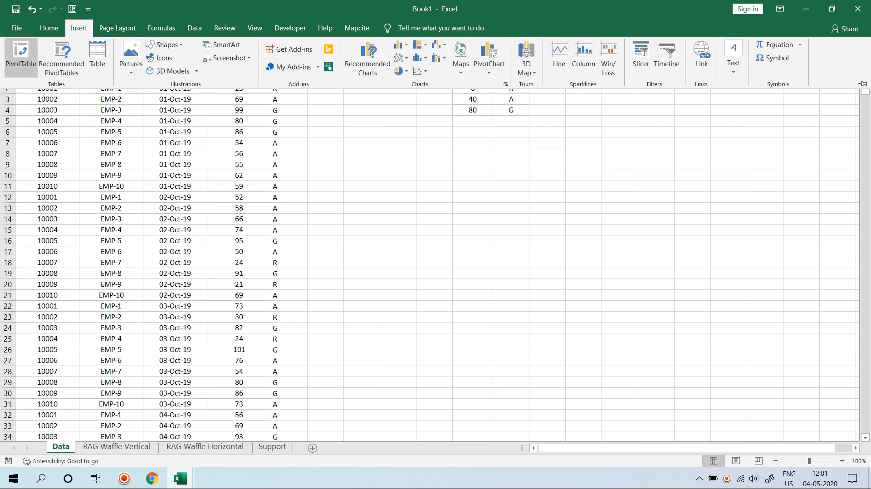
click(21, 57)
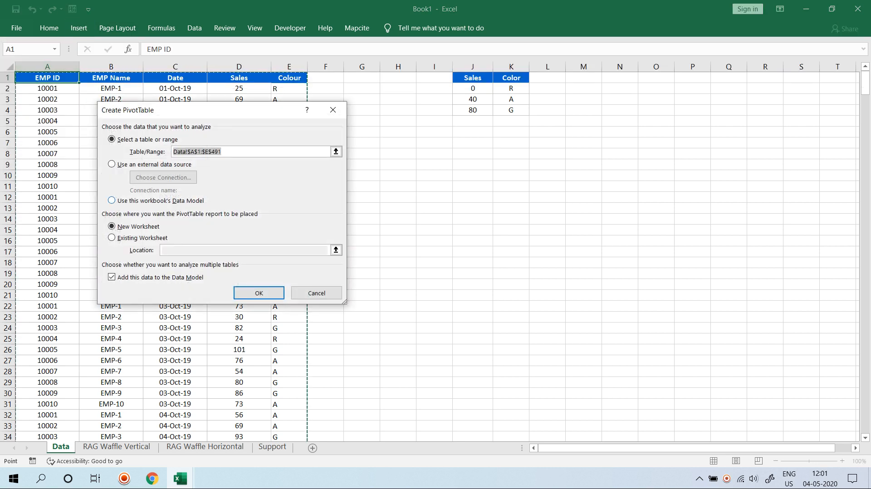
key(Return)
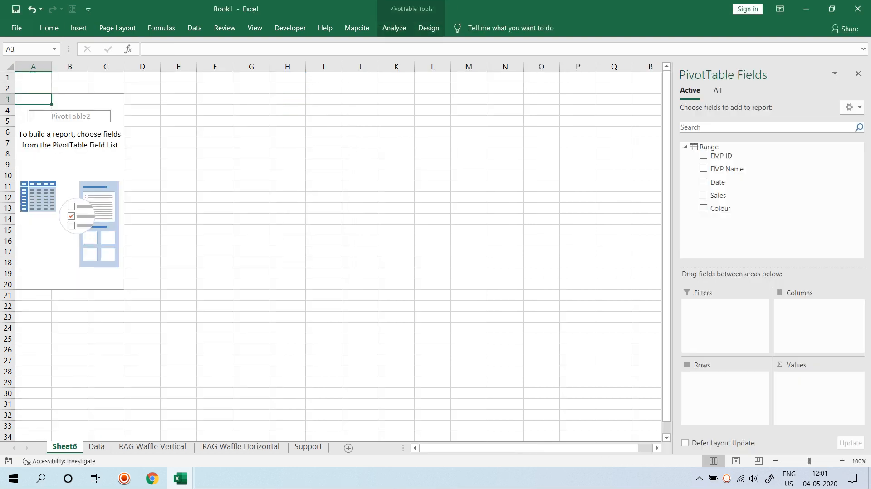
Add Colour to the PivotTable's Rows and Sales to its Values
click(703, 208)
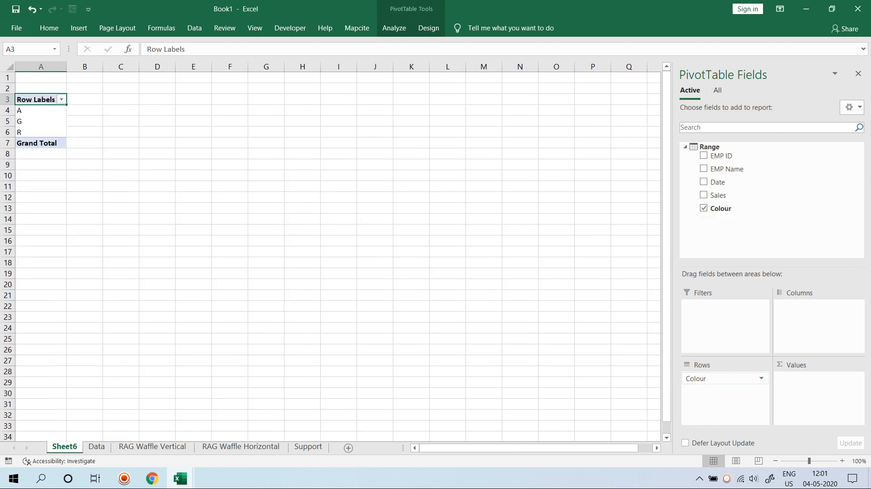
drag(796, 324, 812, 393)
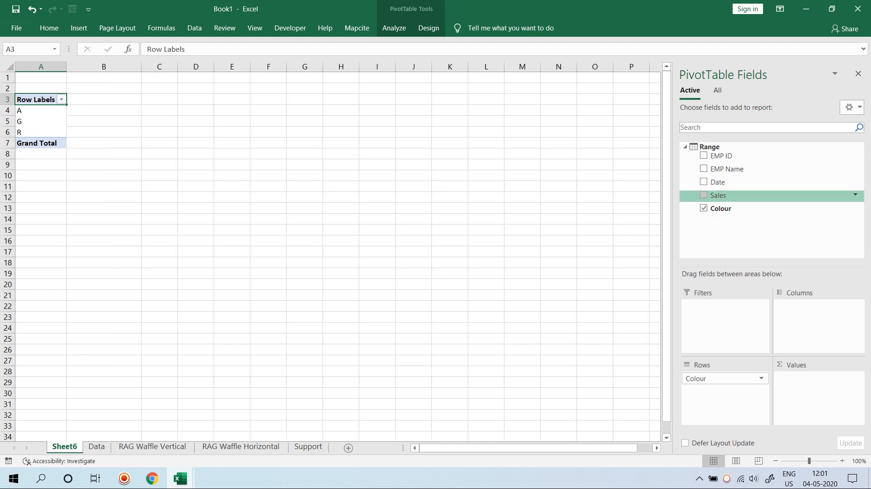
drag(718, 195, 812, 390)
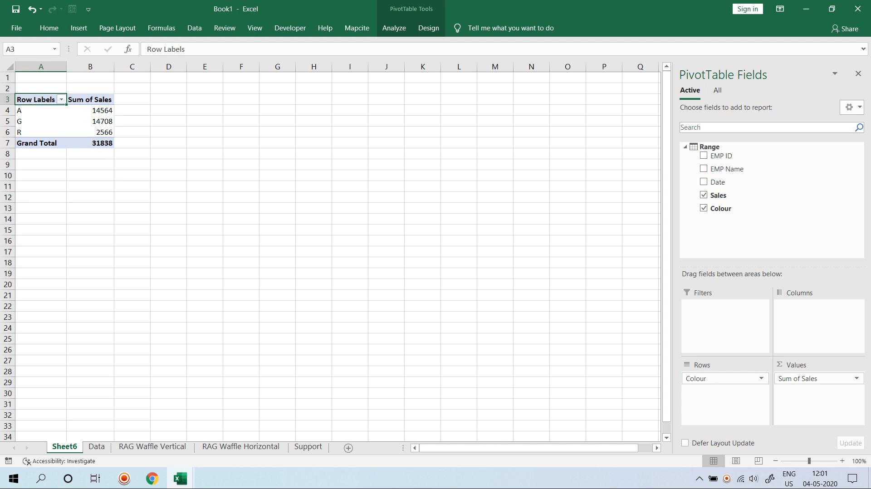
Reorder the PivotTable's colour row labels as R, A, G
click(62, 100)
click(40, 125)
click(37, 131)
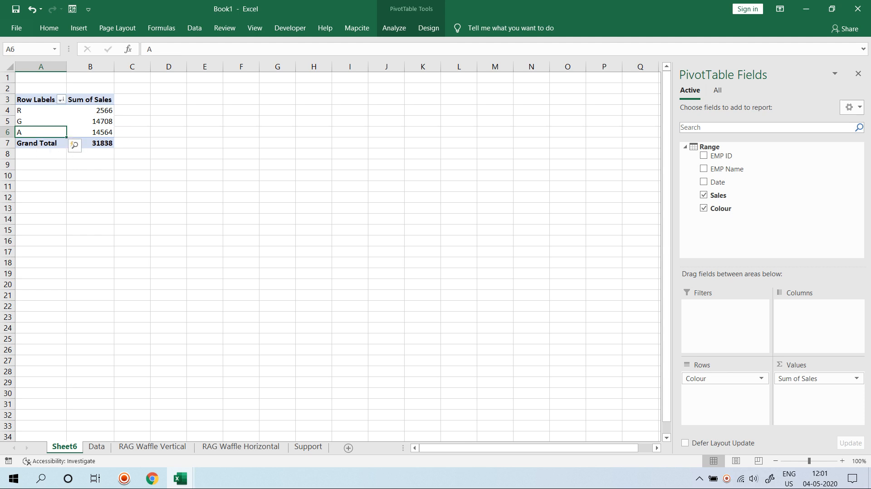
key(shift+Right)
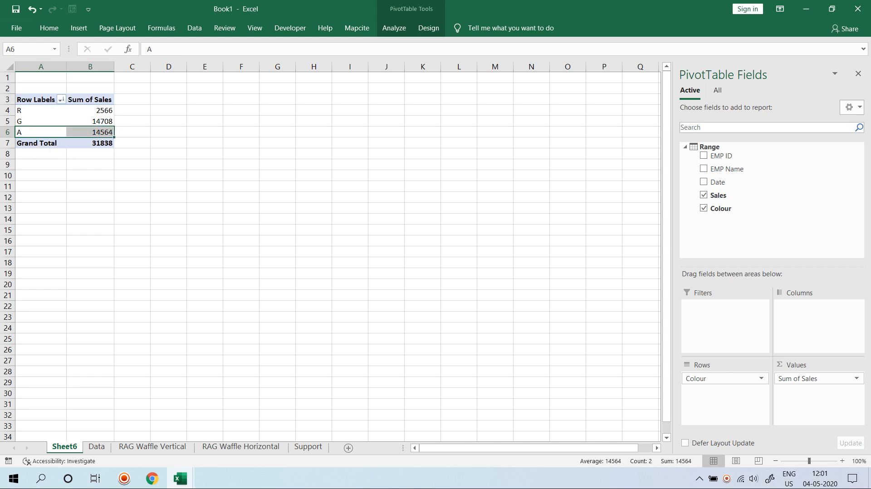
drag(113, 133, 114, 122)
click(168, 110)
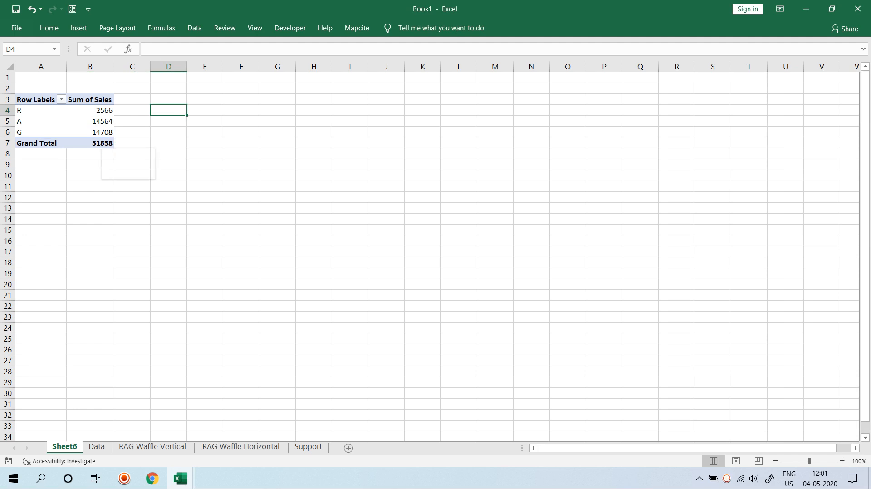
Add the Sales field to the PivotTable's Values a second time
click(90, 100)
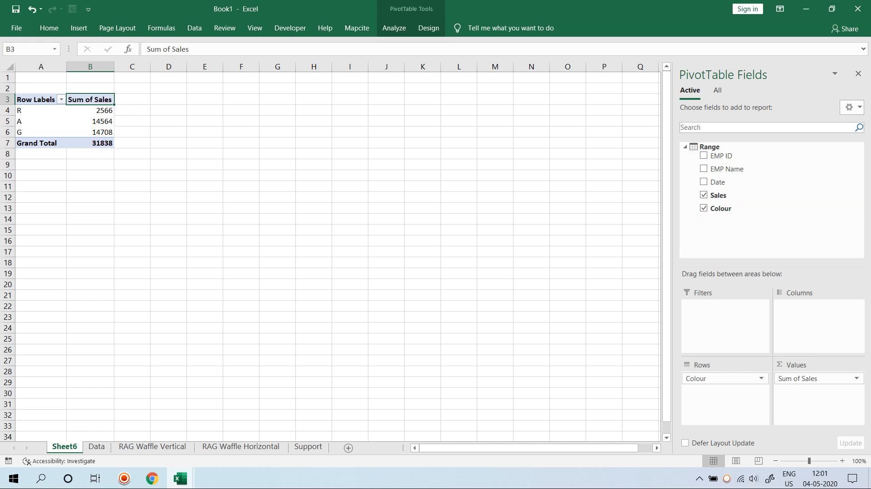
drag(717, 195, 814, 392)
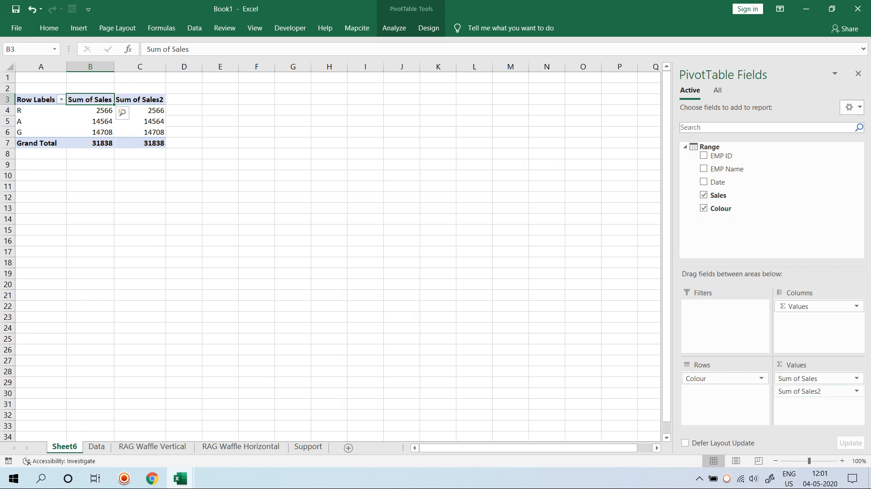
Apply No Calculation as the Show Values As option for the second Sales value field
click(825, 391)
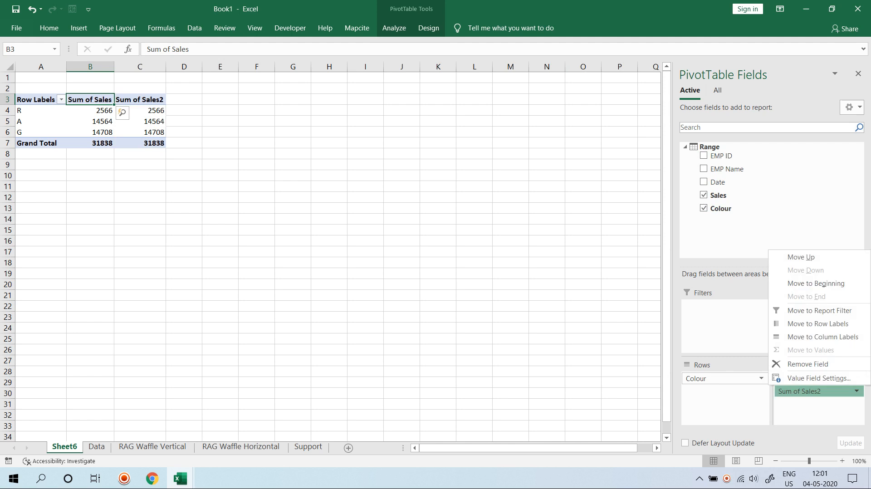
click(818, 378)
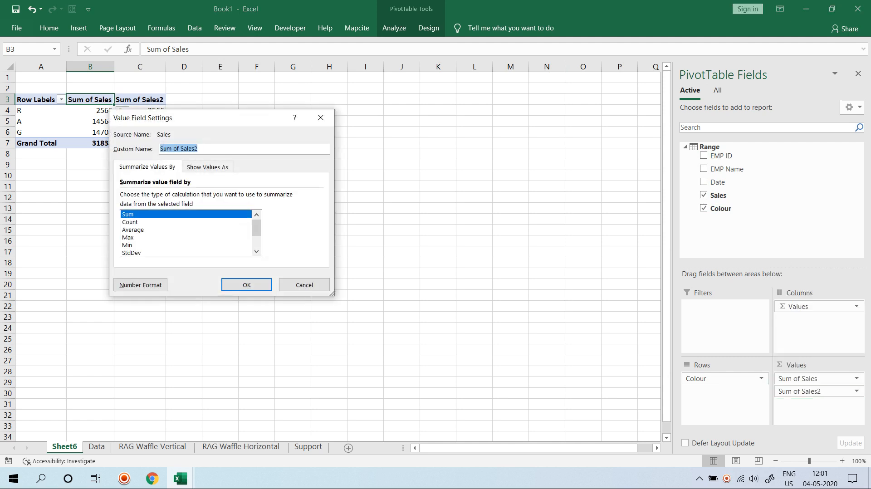
click(208, 167)
click(318, 196)
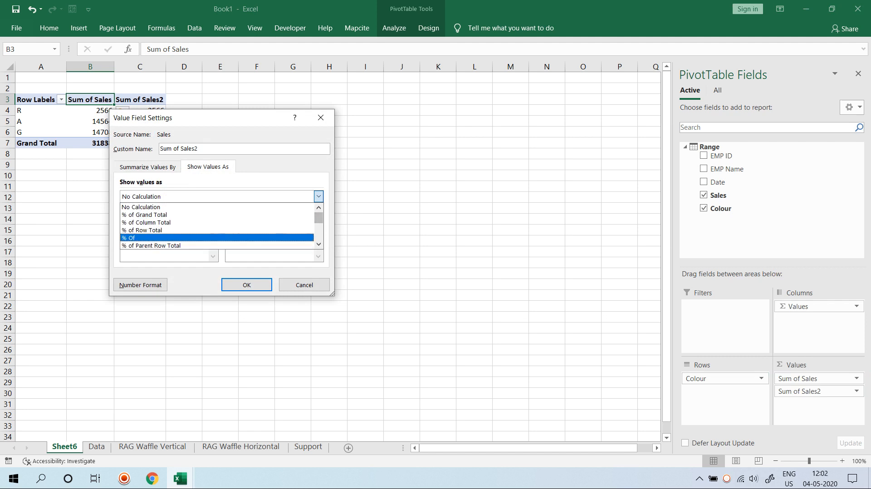
click(145, 206)
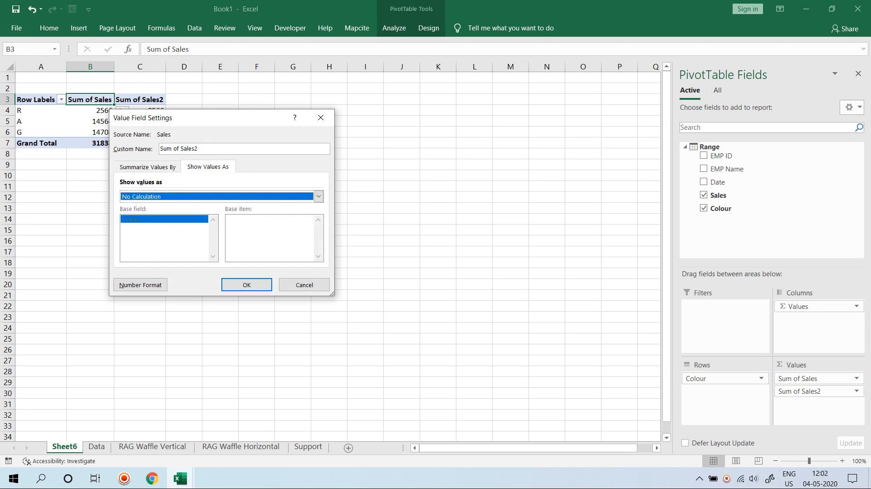
click(247, 284)
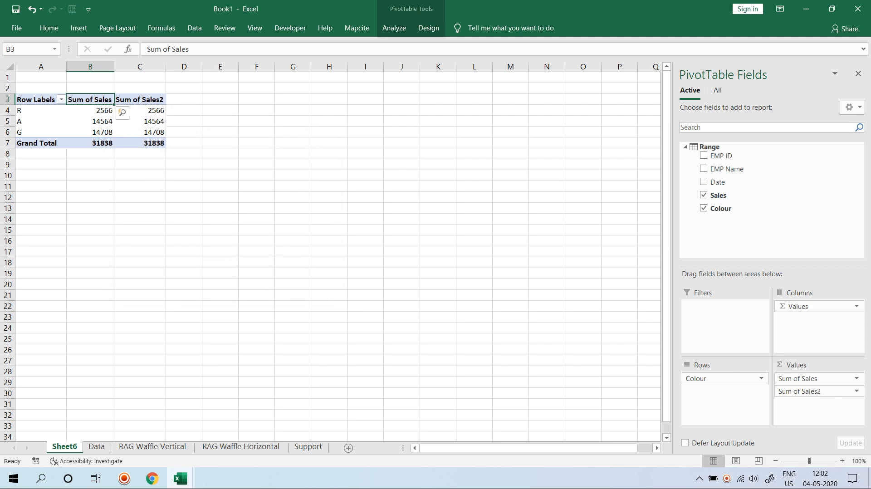
Show the second Sales value field as % Of, with base field Colour and base item R
double_click(140, 99)
click(208, 167)
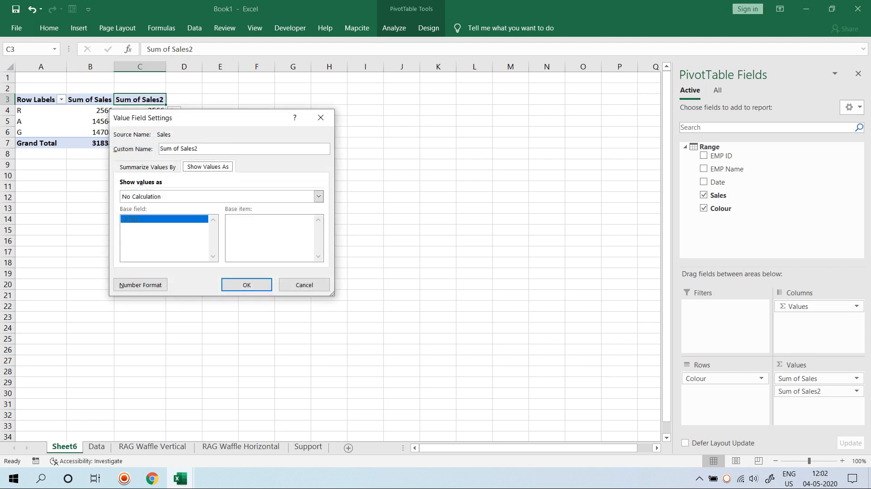
click(206, 197)
click(199, 206)
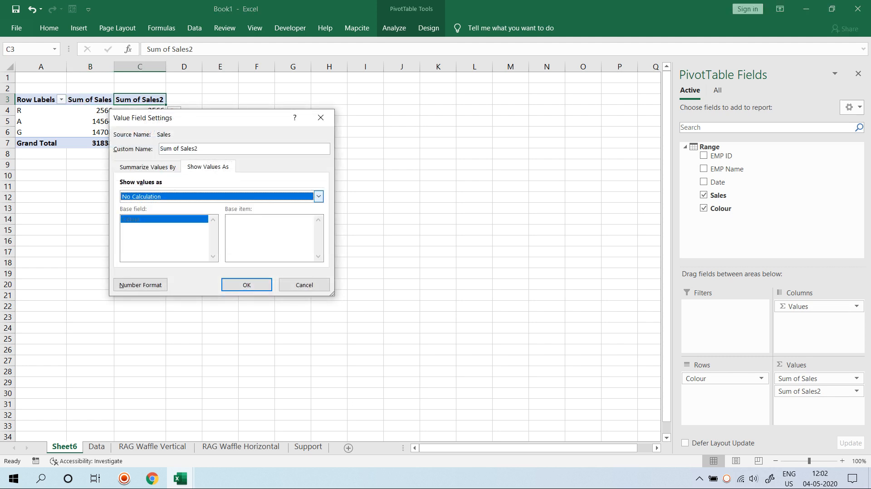
click(319, 196)
key(Down)
key(Down)
key(Down)
key(Down)
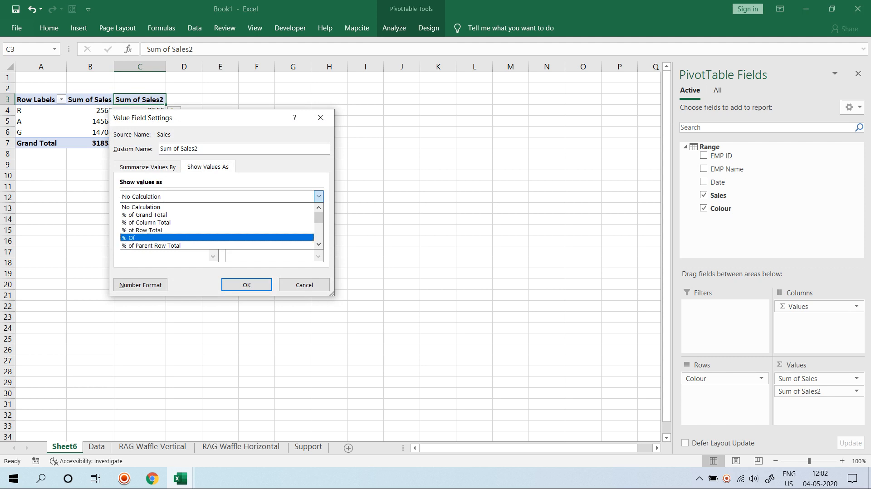
key(Return)
key(Return)
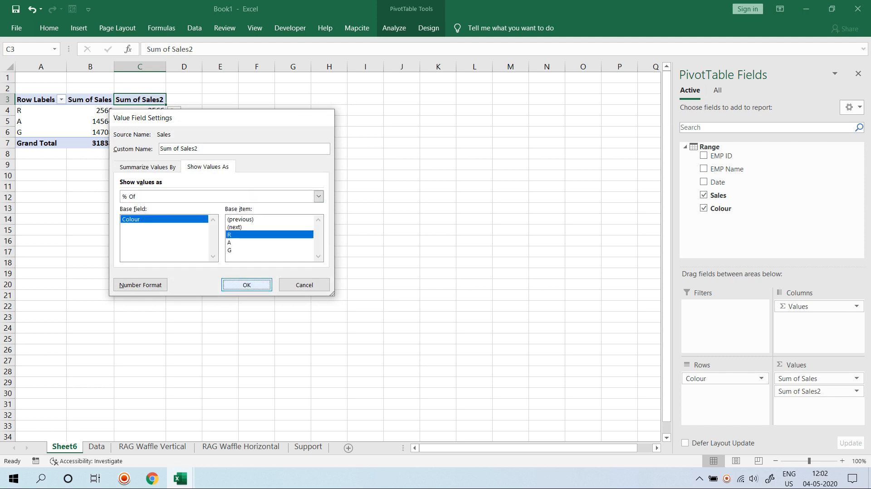
Show the second Sales value field as % of Parent Column Total
double_click(139, 100)
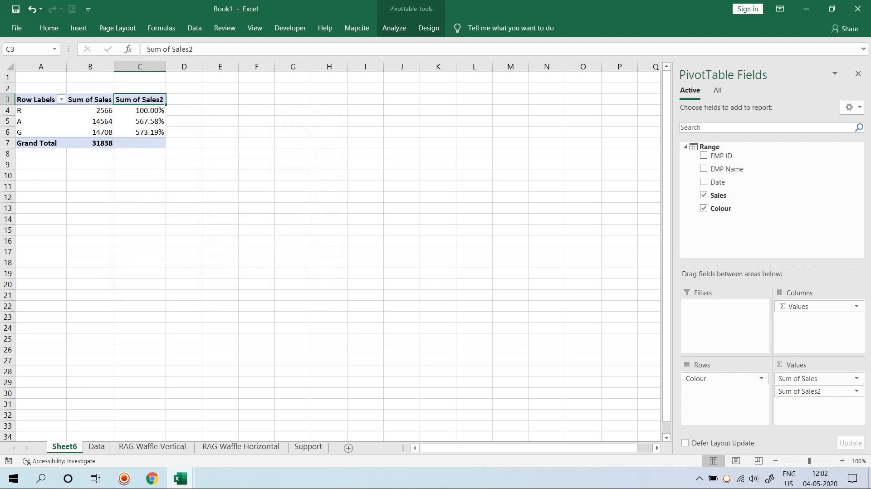
key(ctrl+Tab)
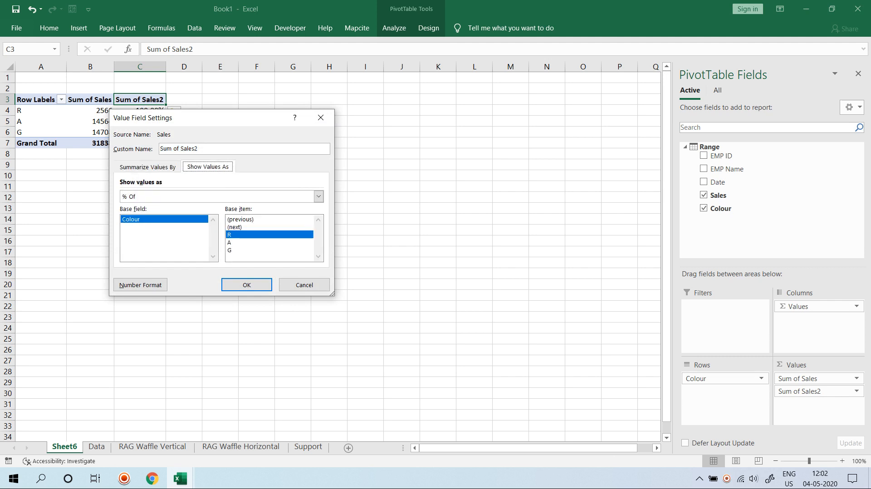
key(alt+Down)
key(Up)
key(Up)
key(Up)
key(Down)
key(Down)
key(Down)
key(Down)
key(Down)
key(Down)
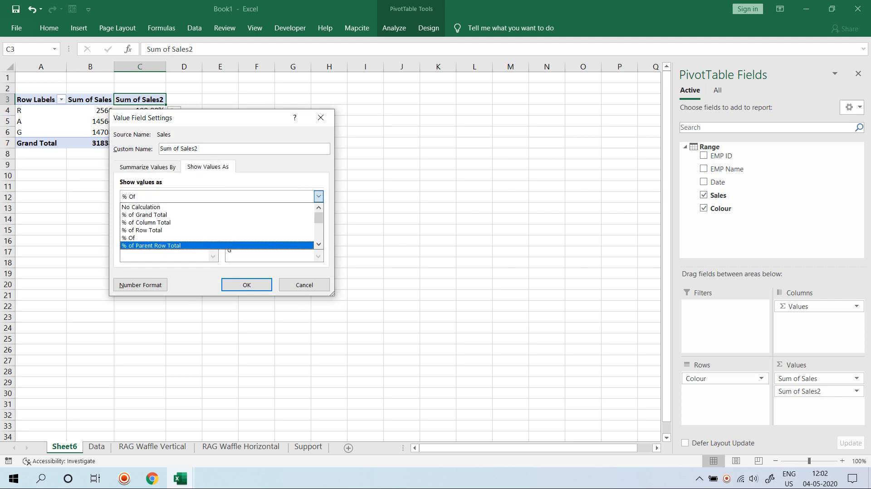
key(Up)
key(Up)
key(Down)
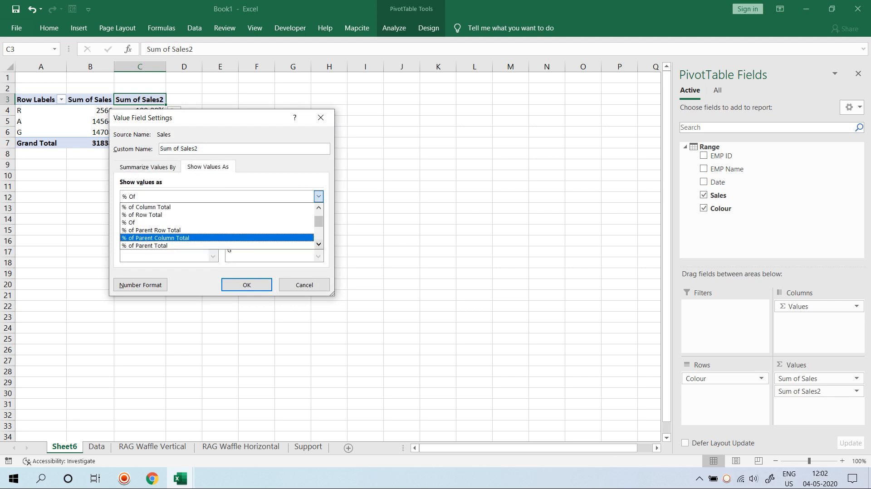
key(Return)
key(Return)
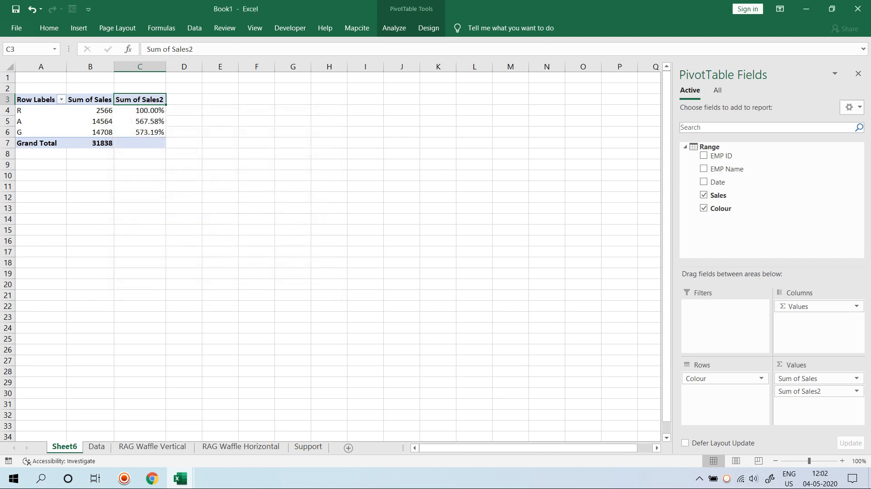
Show the second Sales value field as % of Column Total
double_click(140, 99)
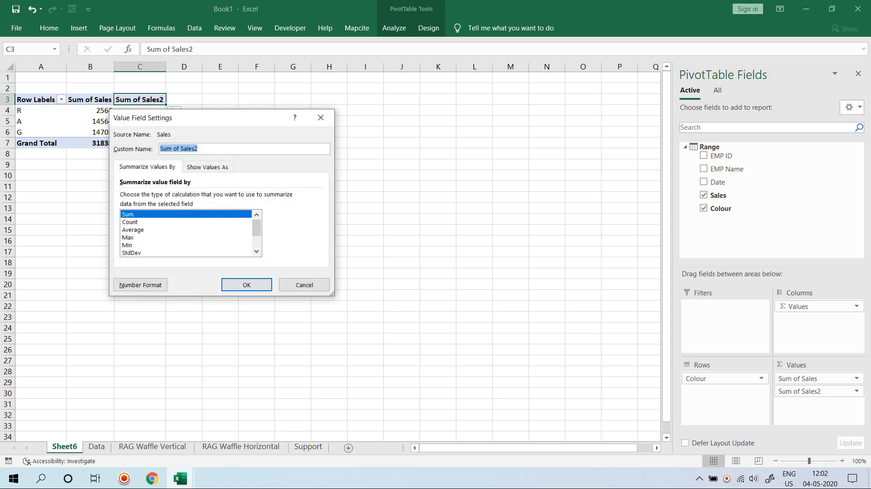
click(208, 167)
click(318, 197)
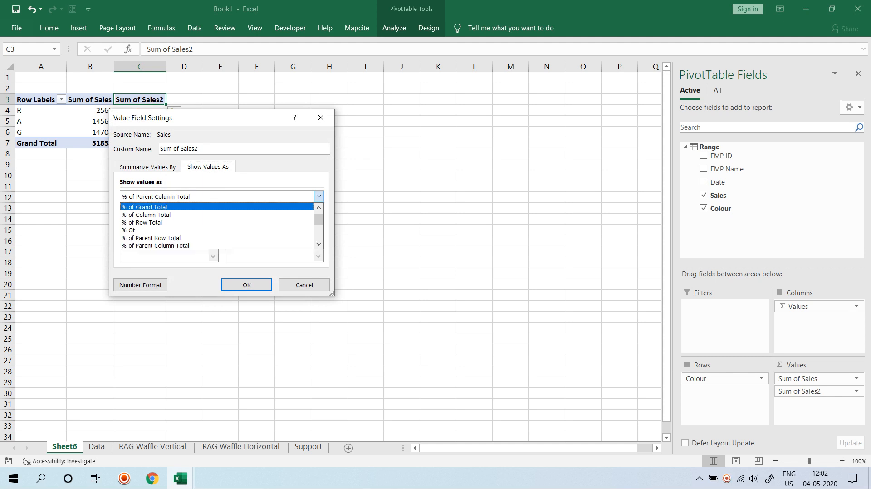
drag(319, 220, 319, 218)
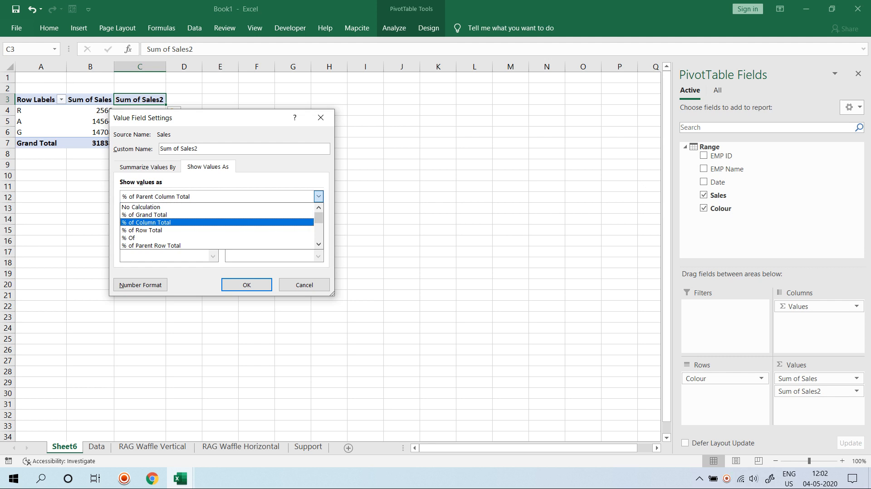
click(149, 222)
key(Return)
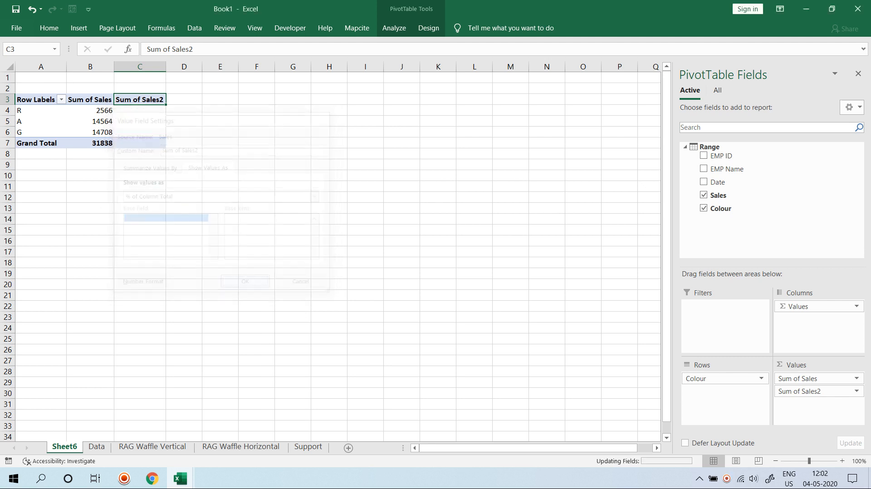
click(220, 110)
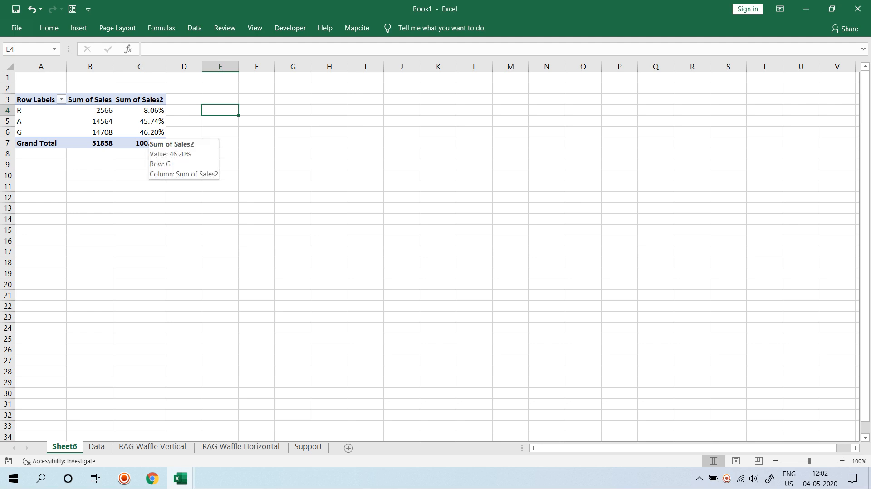
In cell D4, enter a ROUND formula that rounds the R row's percentage in C4 to 2 digits
click(184, 110)
text(=roun)
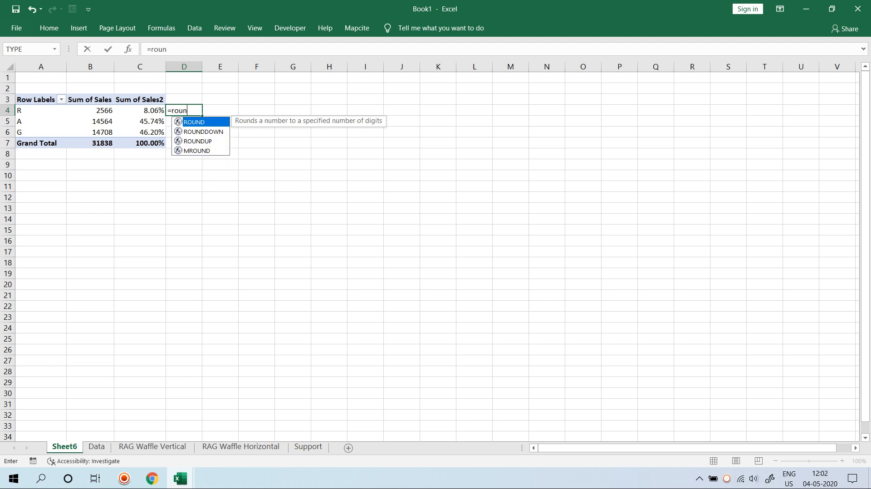
key(Tab)
key(Left)
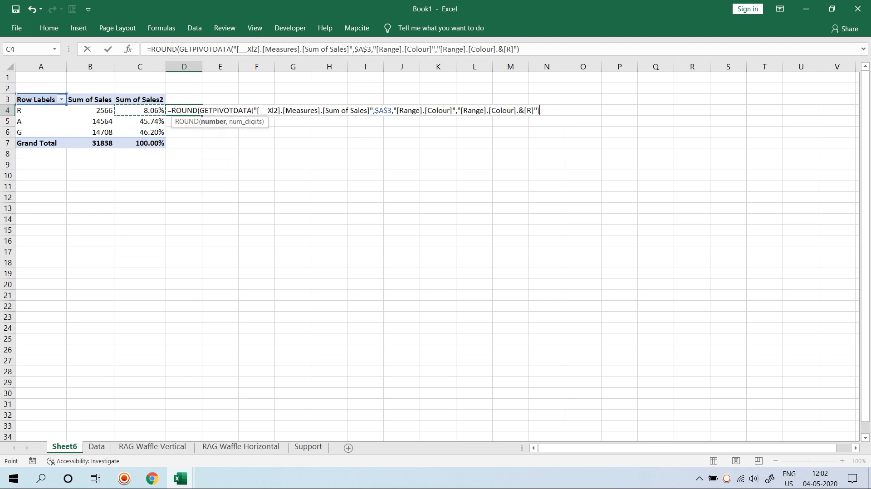
text(,2)
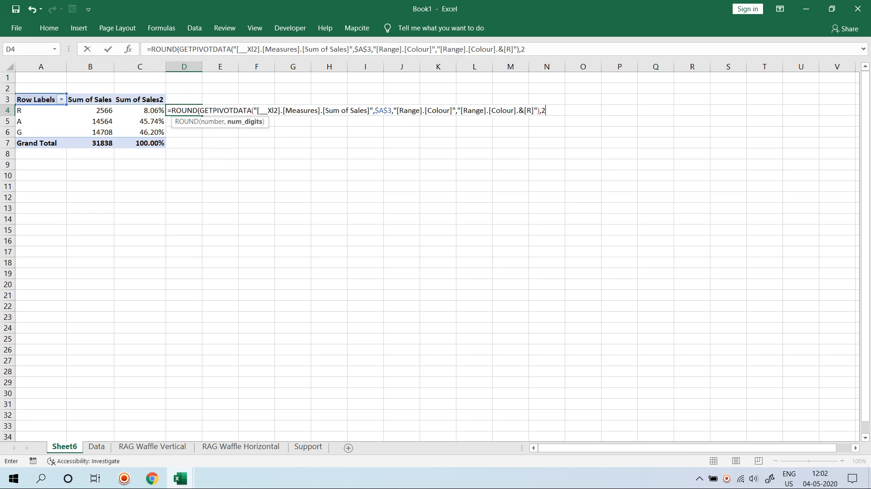
key(Return)
key(Return)
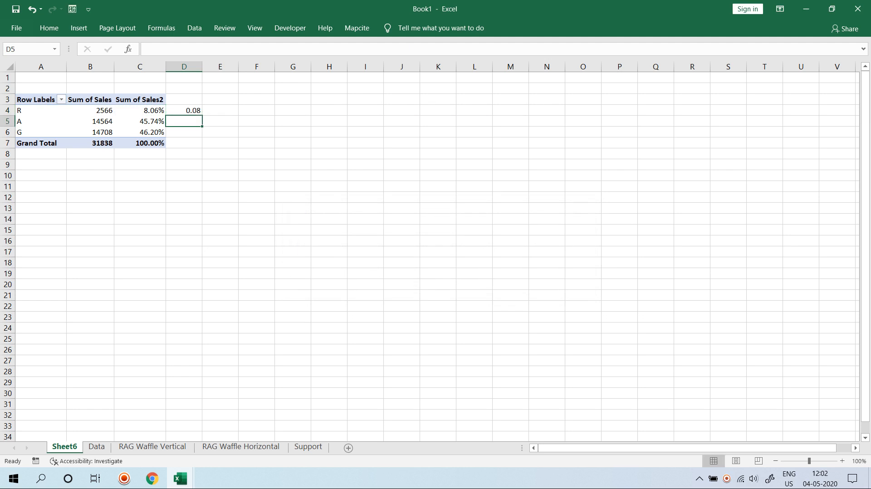
Multiply the ROUND formula in cell D4 by 100
key(Up)
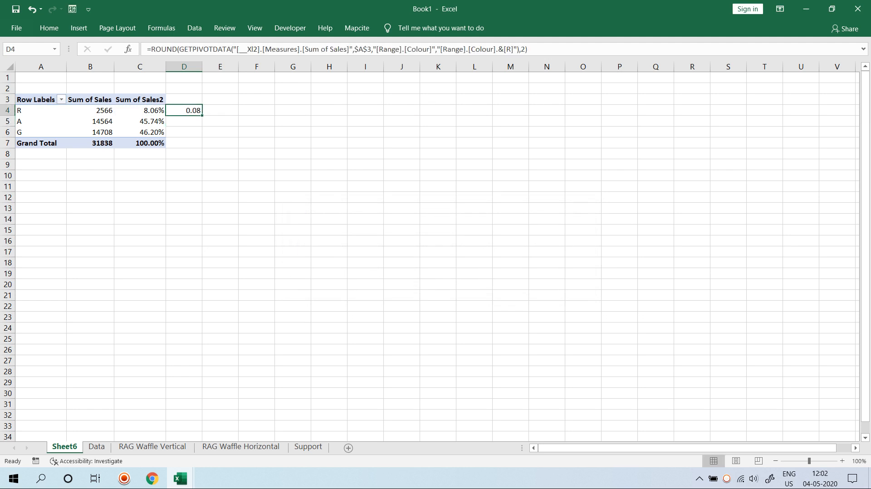
key(F2)
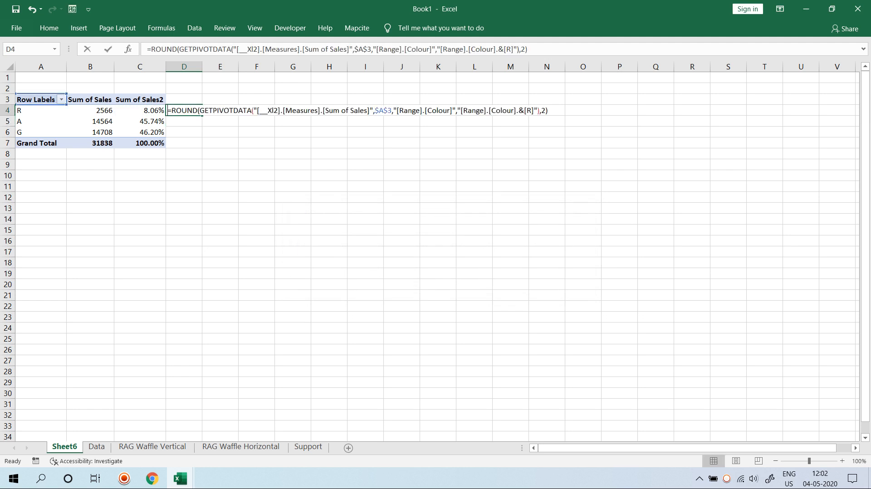
text(*100)
key(Return)
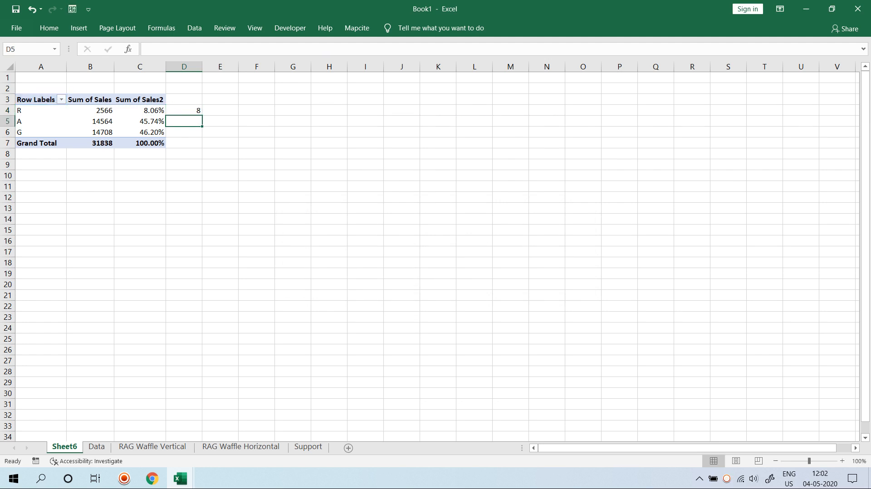
Enter 1% in cell E2 and 0.01 in cell F2 as a percentage-to-decimal example
click(220, 88)
text(12)
key(BackSpace)
text(%)
key(Tab)
text(0.01)
Edit the example percentage in cell E2
key(shift+Tab)
key(F2)
text(10)
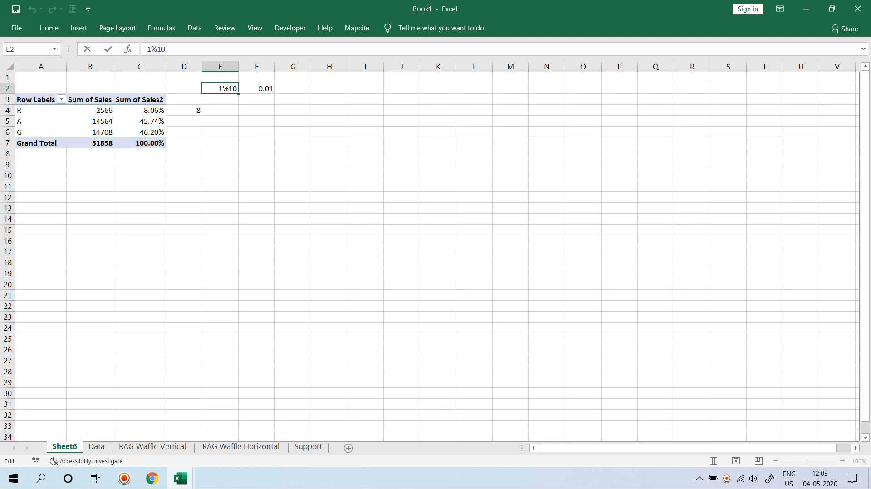
key(BackSpace)
key(BackSpace)
key(BackSpace)
text(0000%)
key(BackSpace)
key(BackSpace)
key(Return)
Clear the percentage-to-decimal example values from cells E2 and F2
key(Up)
key(shift+Right)
key(Delete)
key(Down)
key(Down)
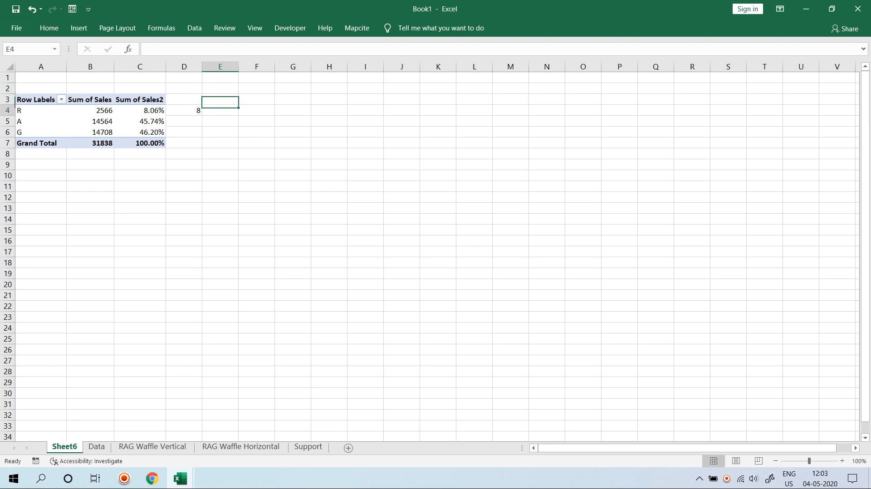
Review the ROUND formula and its multiplication by 100 in cell D4
key(Left)
key(F2)
text(*)
key(BackSpace)
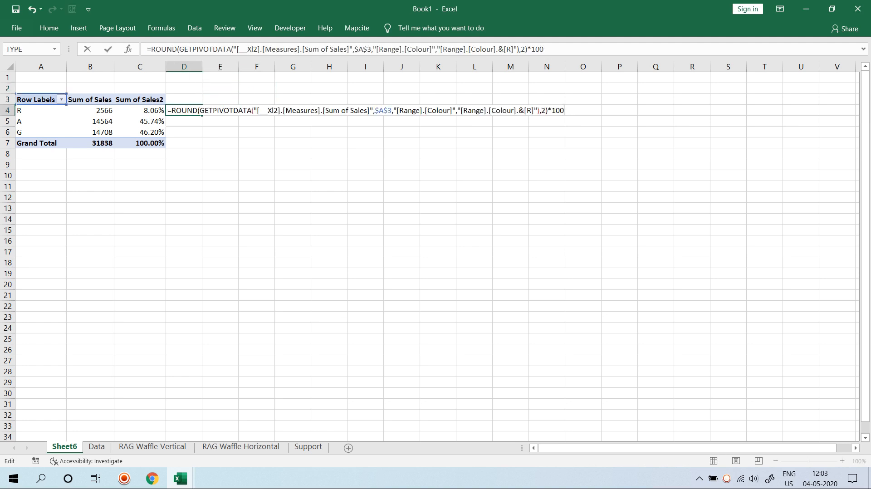
key(Return)
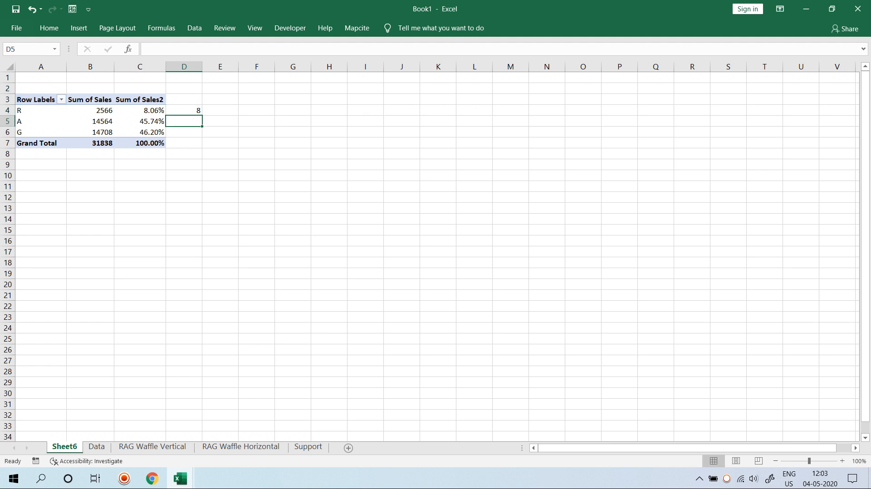
key(Up)
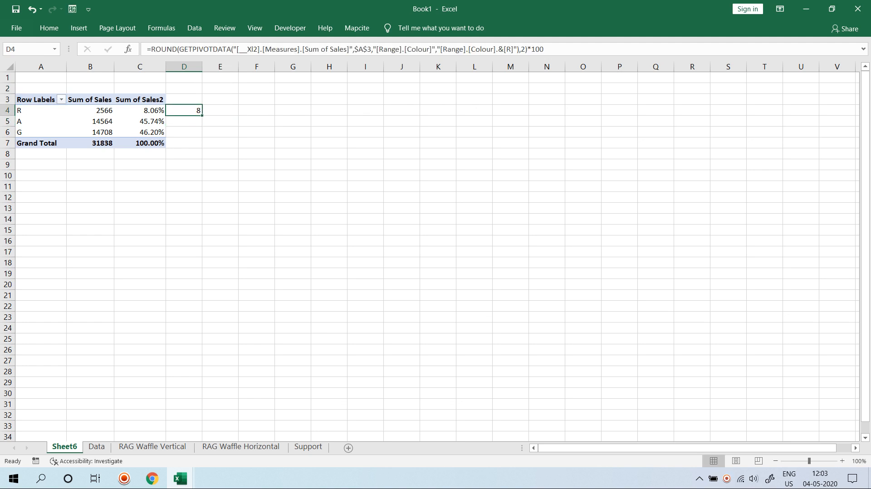
In cell D5, round the A row's percentage in C5 to 2 digits with ROUND and multiply it by 100
key(Down)
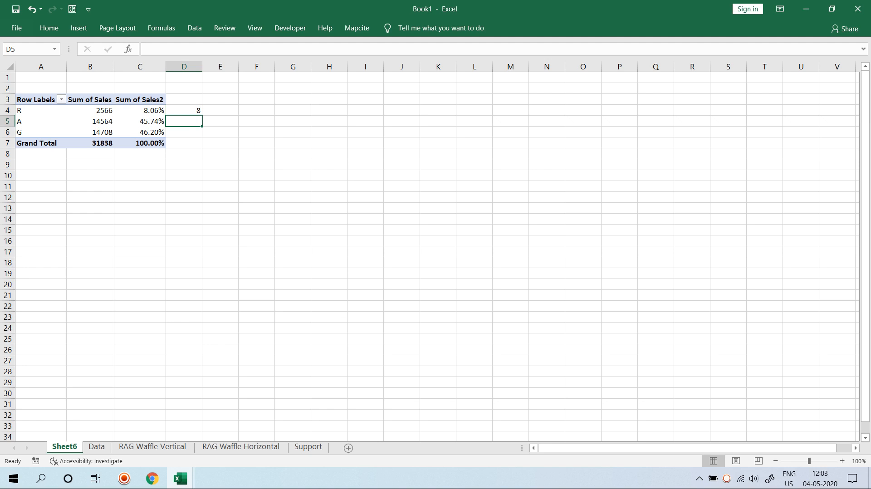
text(=round()
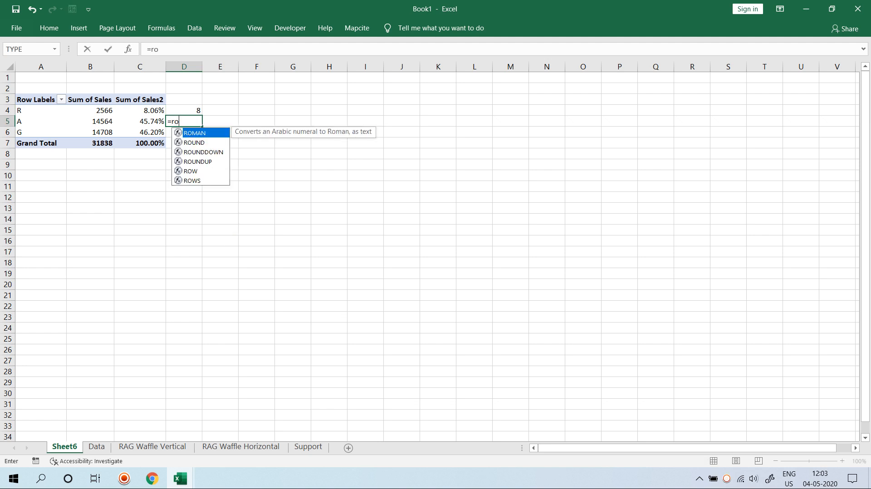
key(Left)
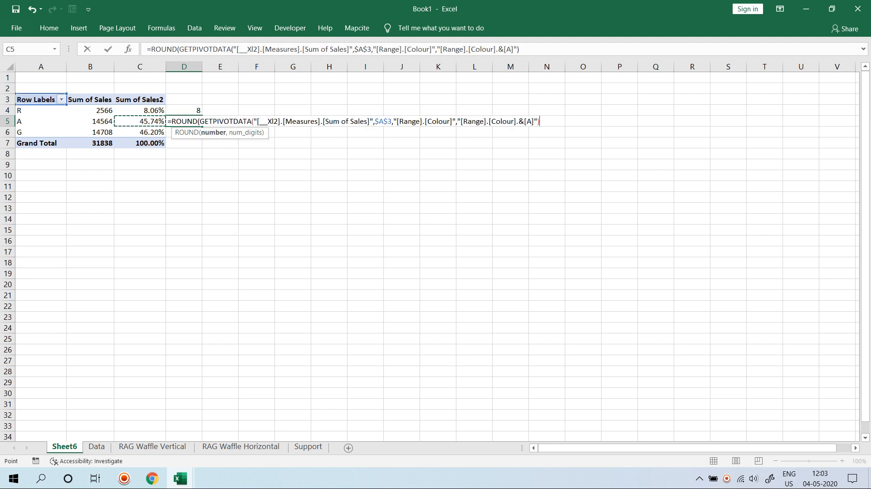
text(,2)*100)
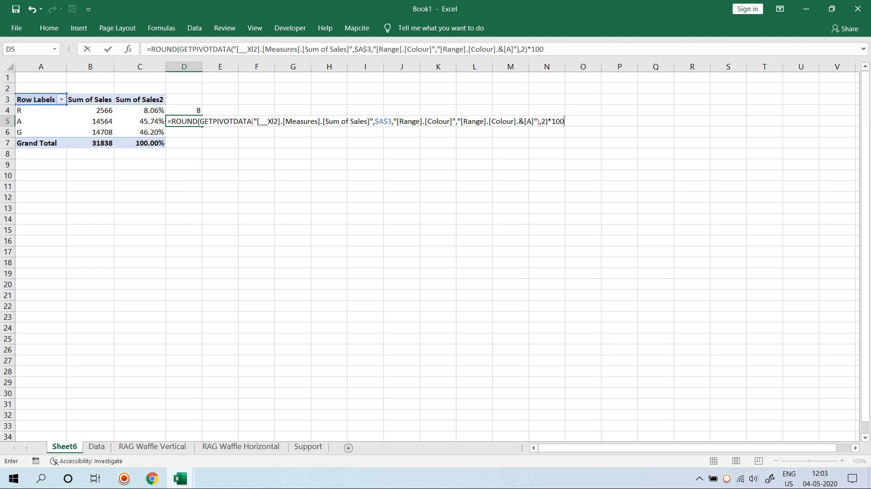
key(Return)
In D6, enter the G row's percentage from C6 rounded to 2 digits and multiplied by 100, and sum D4:D6 in D7
text(=ROUND()
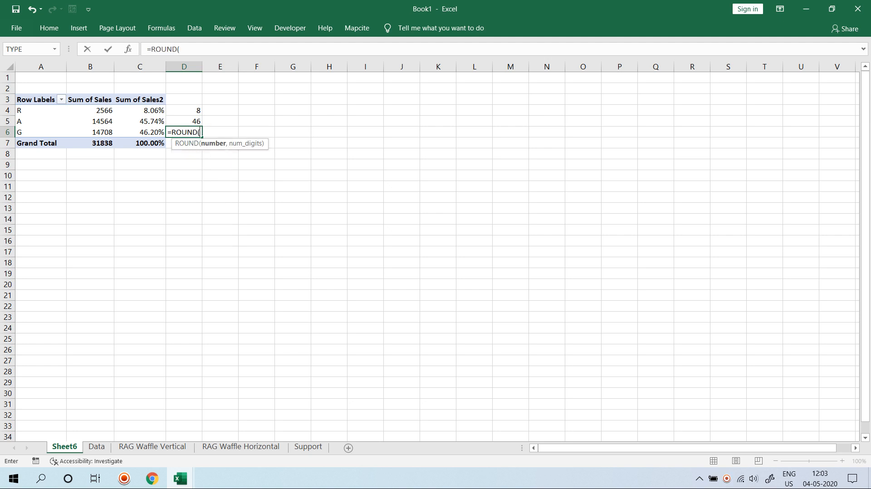
click(140, 132)
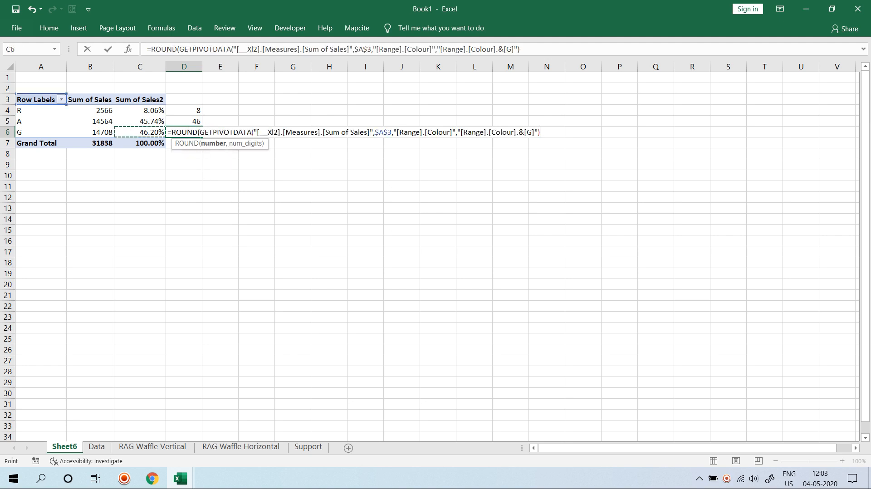
text(,2)*100)
key(Return)
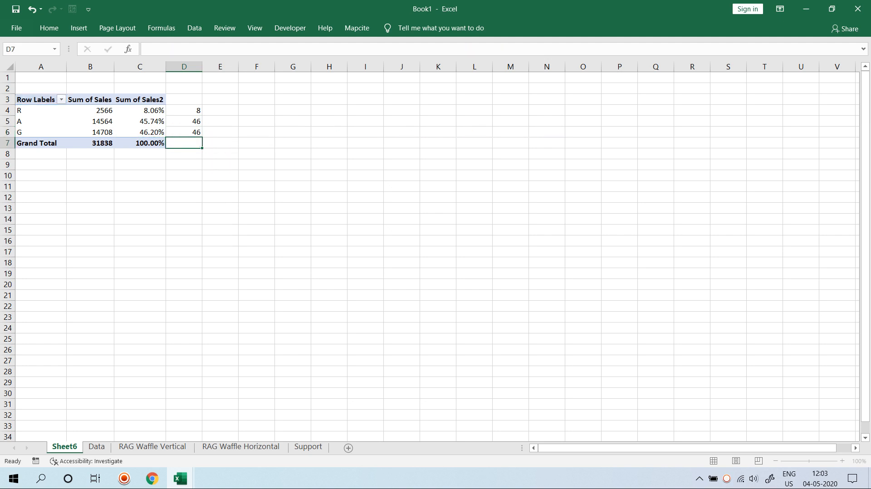
key(alt+equal)
key(Return)
Enter the column heading "Runing Total" in cell E3
key(Up)
key(Up)
key(Up)
key(Up)
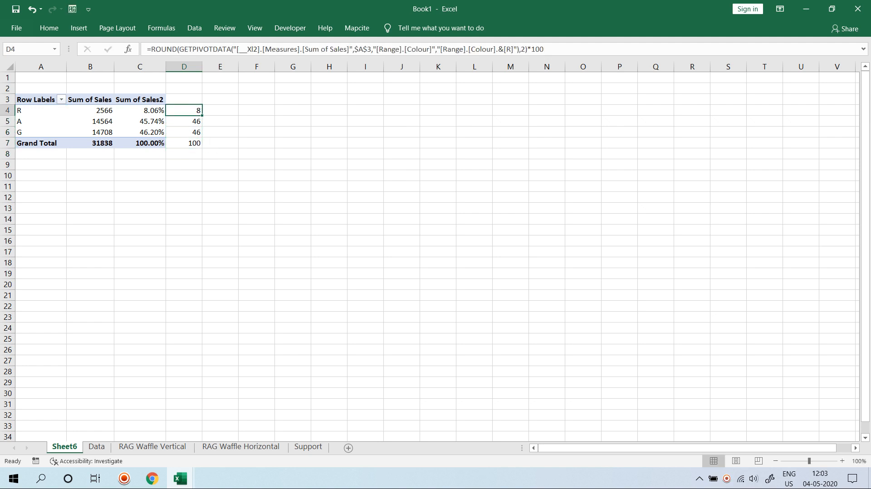
key(Up)
key(Right)
text(R)
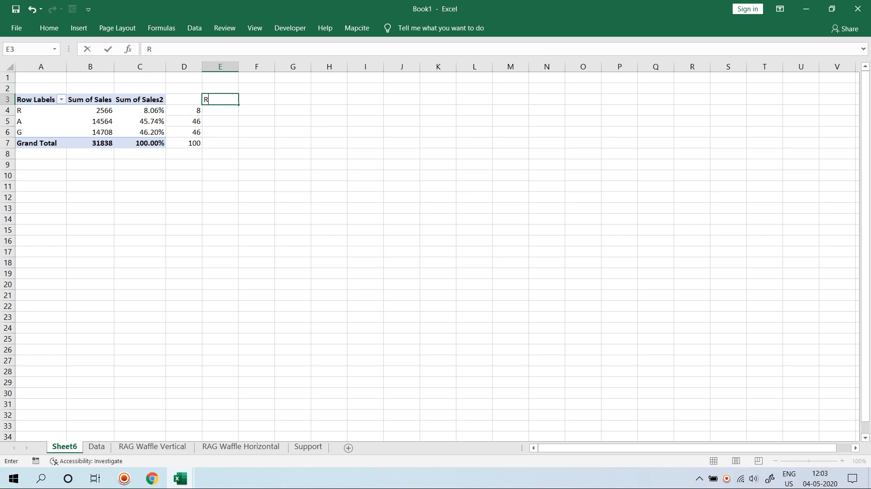
text(uning Total)
key(Return)
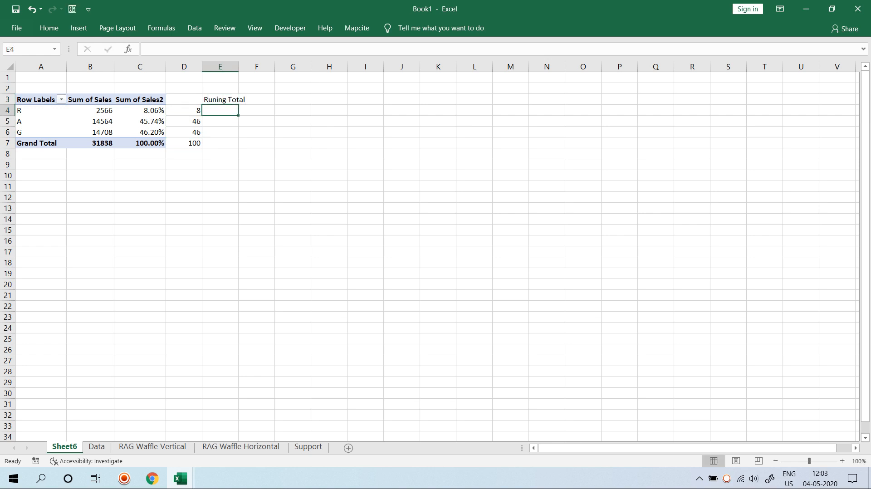
In cell E4, enter the running-total formula =SUM($D$4:D4) with an absolute starting cell
key(Left)
key(Down)
key(Right)
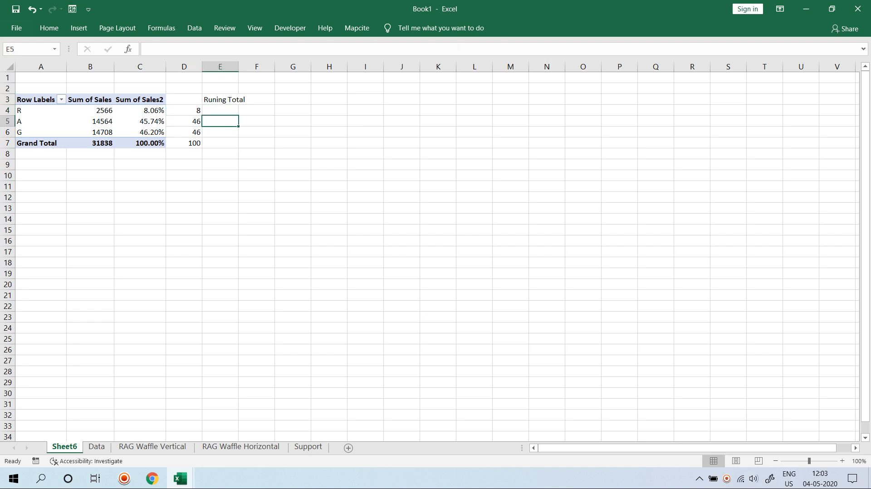
key(Up)
text(=)
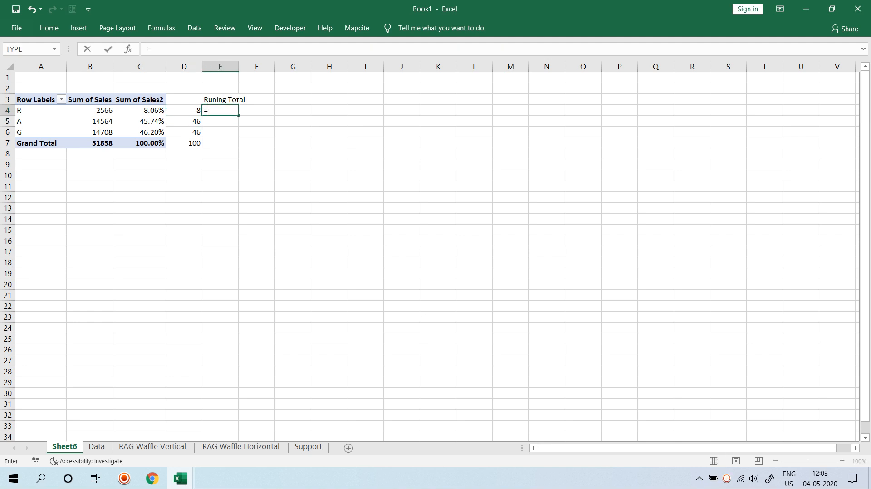
text(sum)
key(Tab)
key(Left)
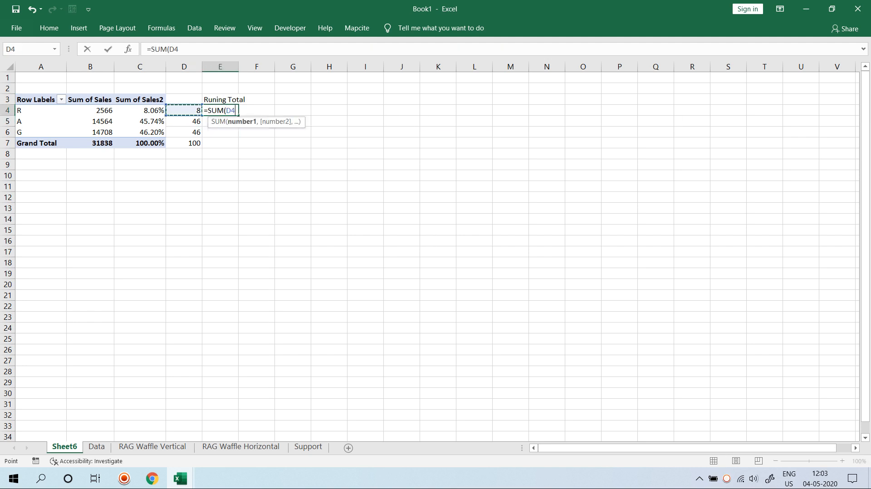
key(F8)
click(231, 110)
key(F4)
key(Return)
Fill the running-total formula from E4 down to cells E5 and E6
key(ctrl+d)
key(Down)
key(ctrl+d)
key(Down)
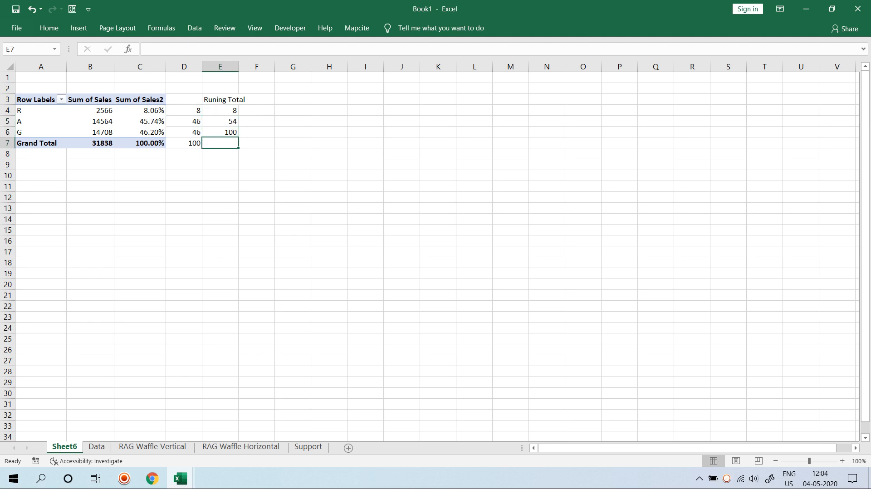
Compare the R row's rounded percentage with its running total and check the formulas in E4:E6
drag(186, 110, 220, 111)
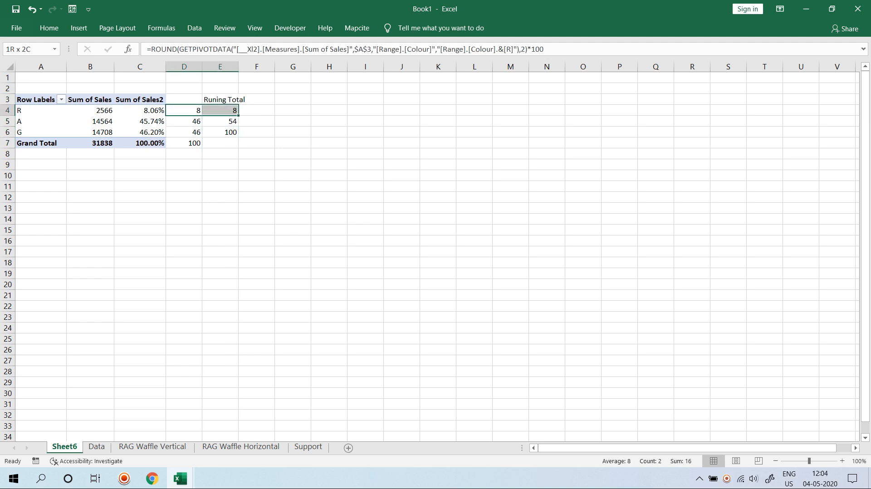
click(221, 111)
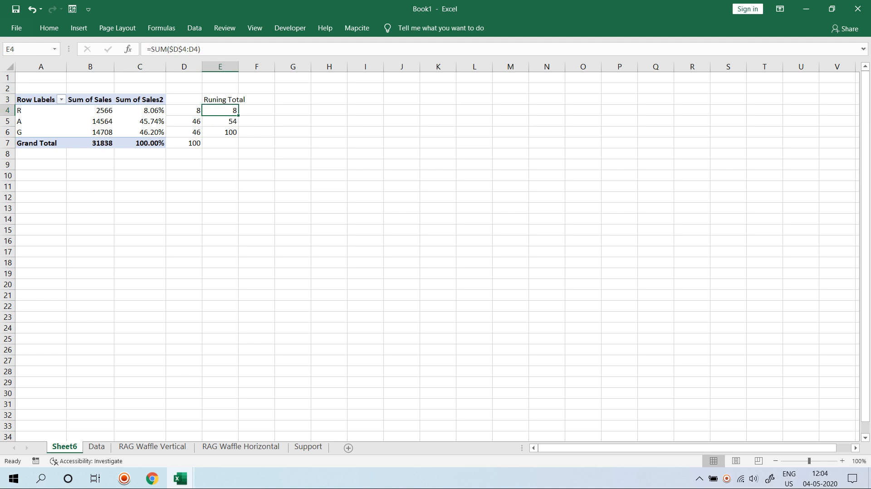
key(Down)
key(Down)
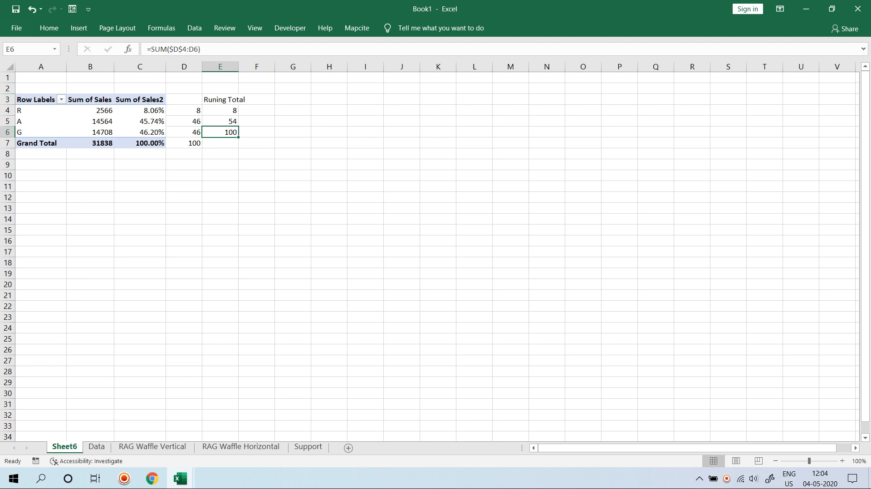
click(511, 77)
drag(474, 78, 692, 219)
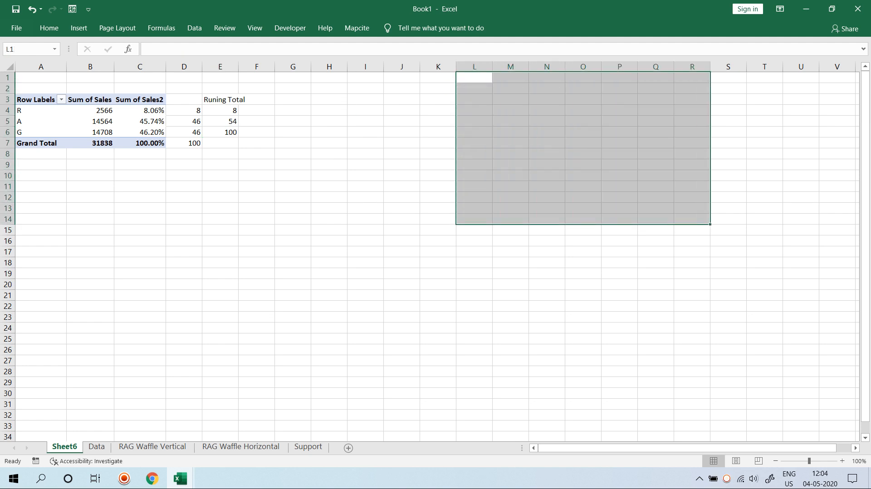
click(475, 78)
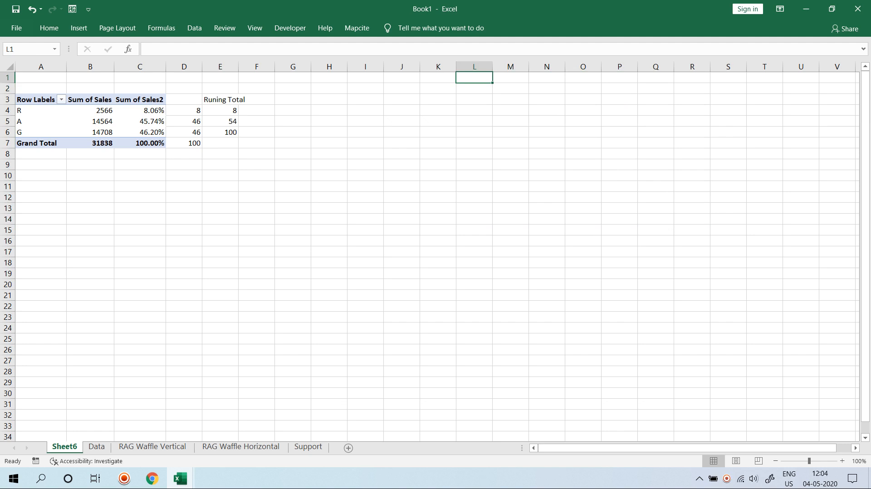
text(=if)
key(Tab)
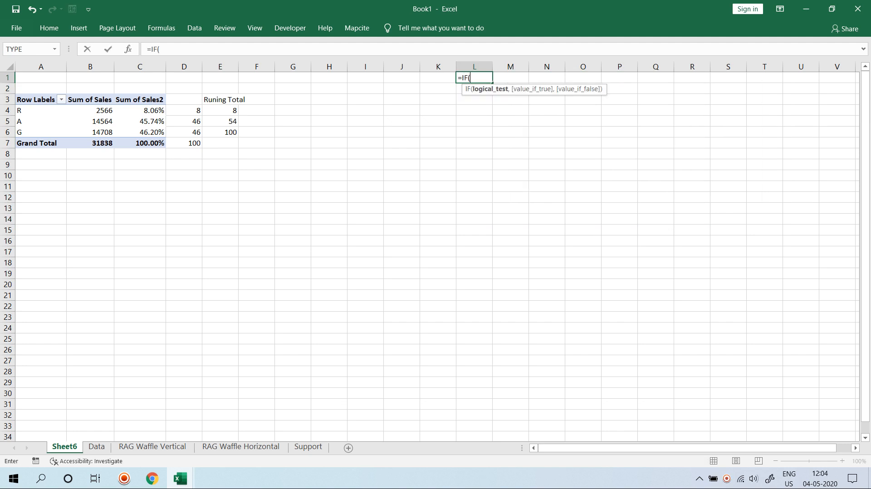
click(185, 110)
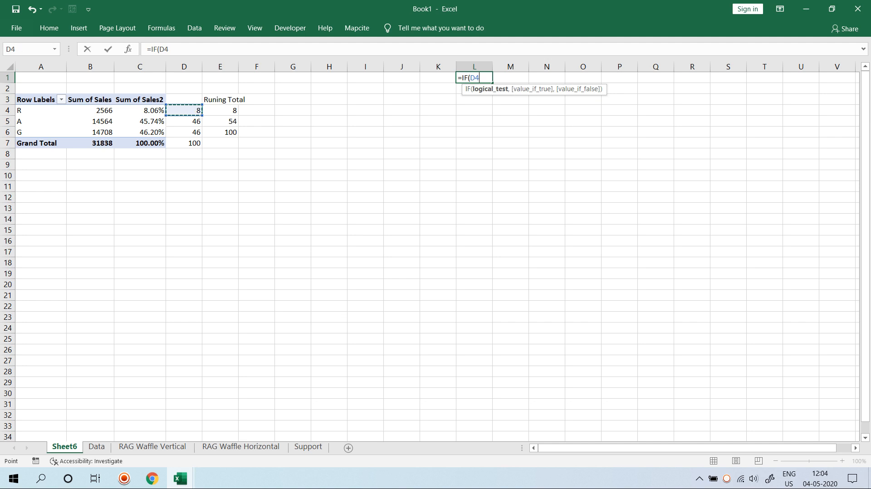
key(Escape)
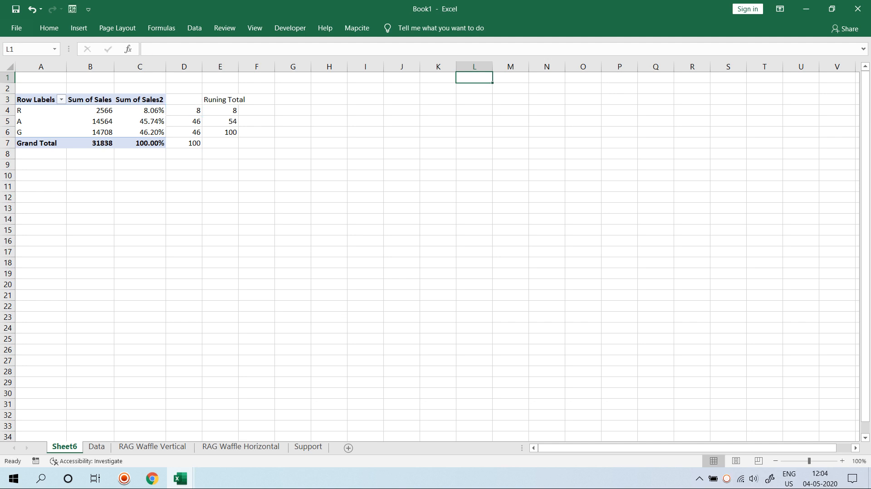
Enter the formula =ROW() in cell H1 as a row-number example
click(329, 77)
text(r=w)
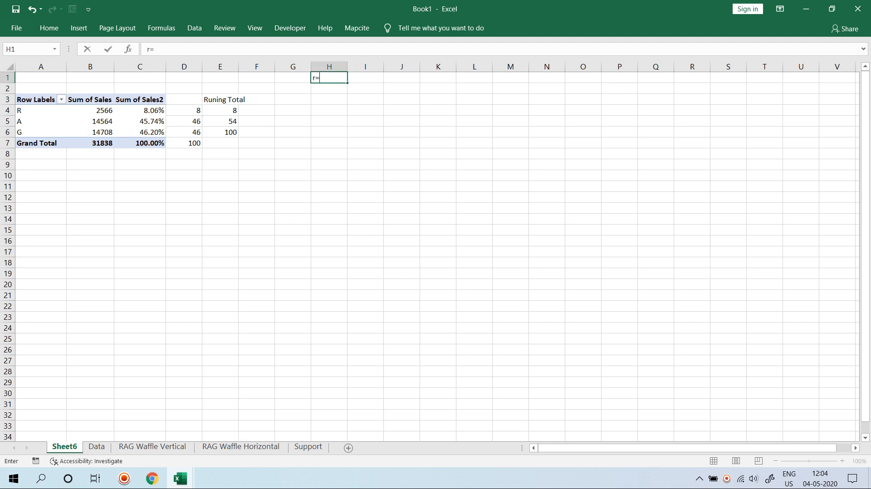
key(Right)
key(Left)
key(Left)
key(Right)
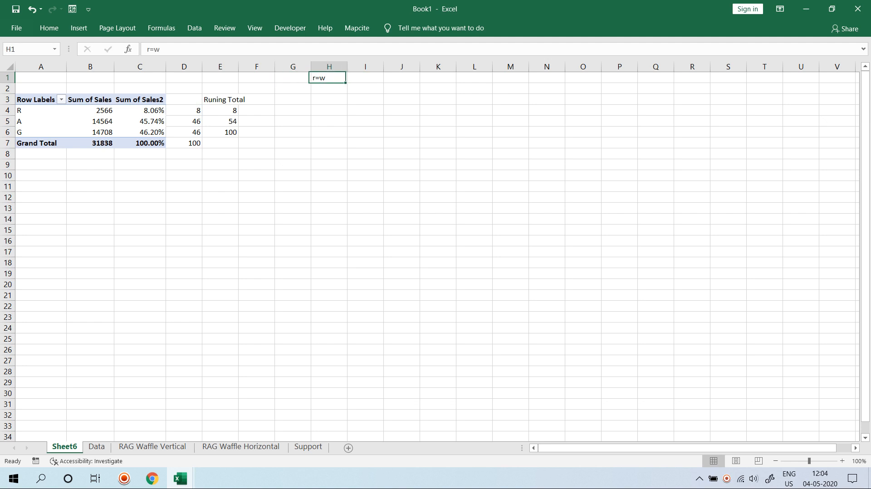
text(=row)
key(Tab)
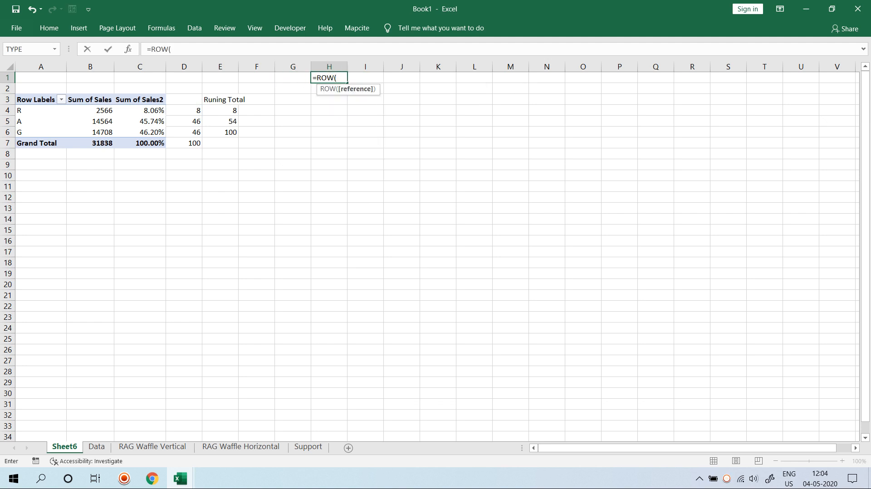
key(Return)
key(Up)
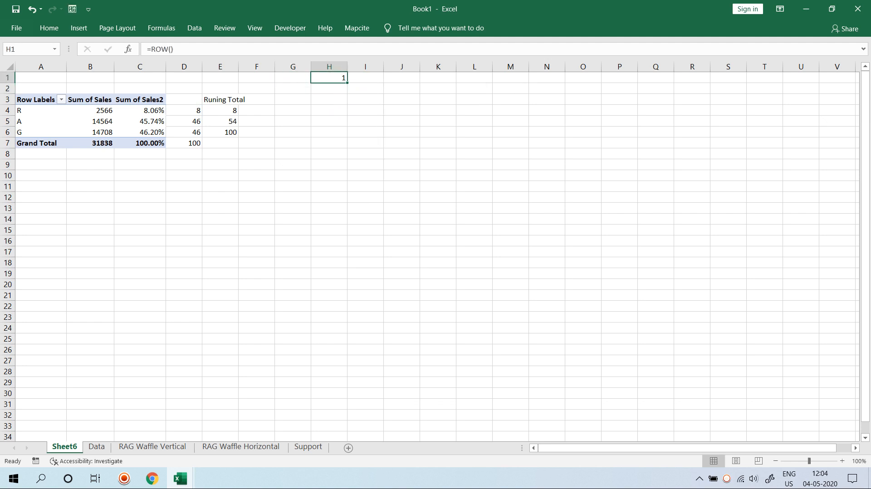
Fill the ROW formula down through H1:H8
key(shift+Down)
key(shift+Down)
key(shift+Down)
key(shift+Down)
key(shift+Down)
key(shift+Down)
key(shift+Down)
key(ctrl+d)
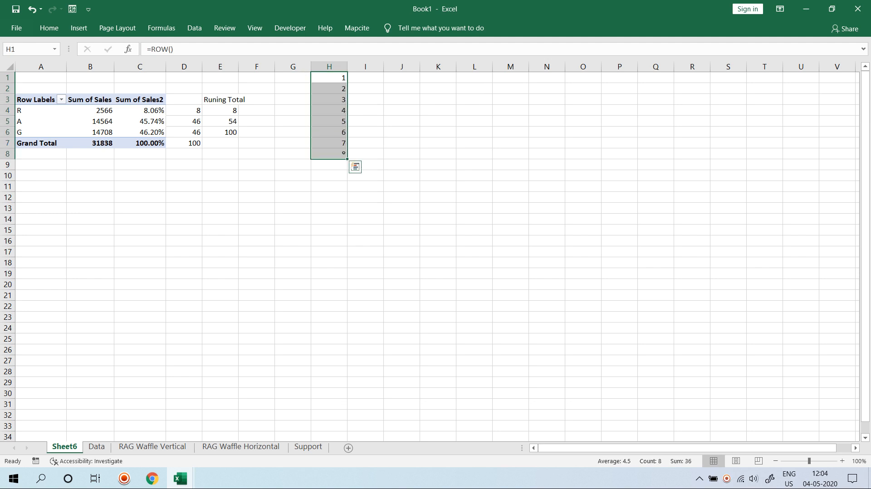
Clear the example row numbers from cells H1:H8
key(Up)
key(ctrl+shift+Down)
key(Delete)
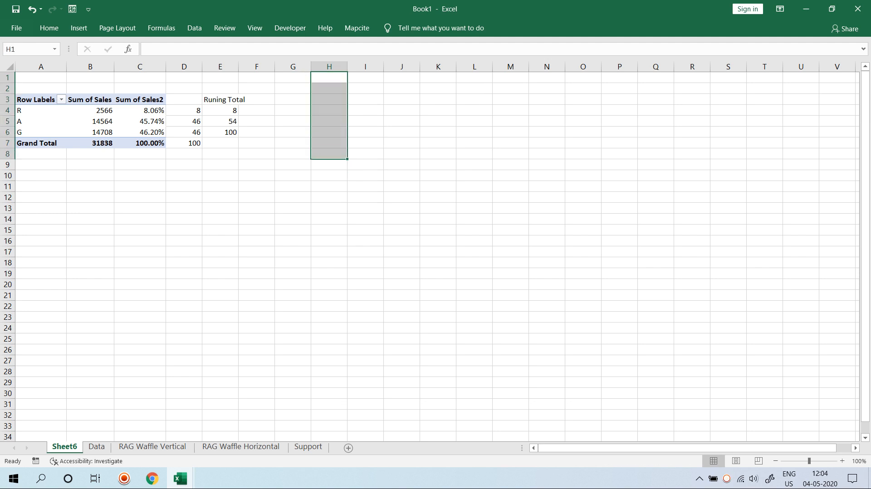
Enter the formula =ROW(E12) in cell H1 as an example of a row number taken from a reference
key(Down)
key(Up)
text(=row)
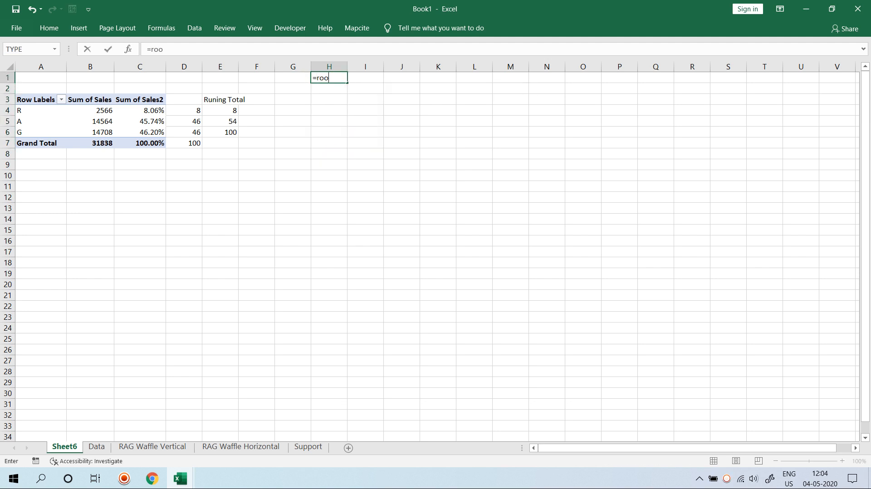
key(Tab)
key(Down)
key(Down)
key(Down)
key(Down)
key(Down)
key(Down)
key(Down)
key(Down)
key(Down)
key(Down)
key(Down)
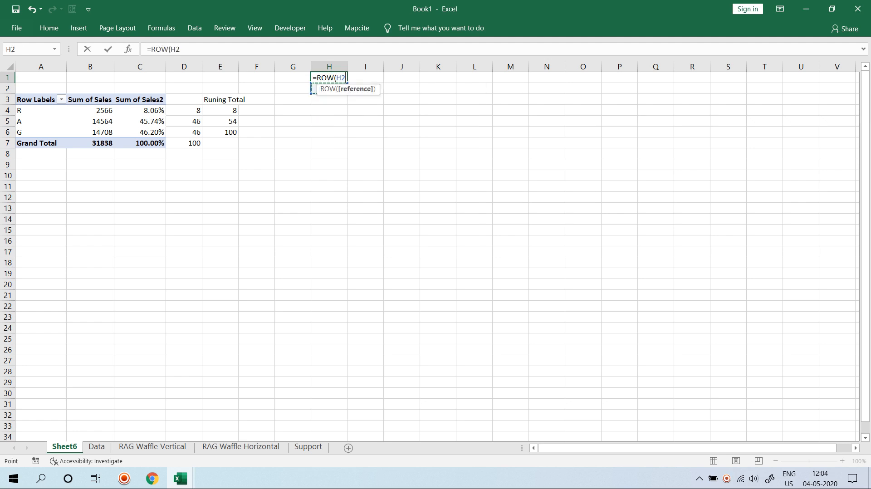
key(Left)
key(Left)
key(Left)
text())
key(Return)
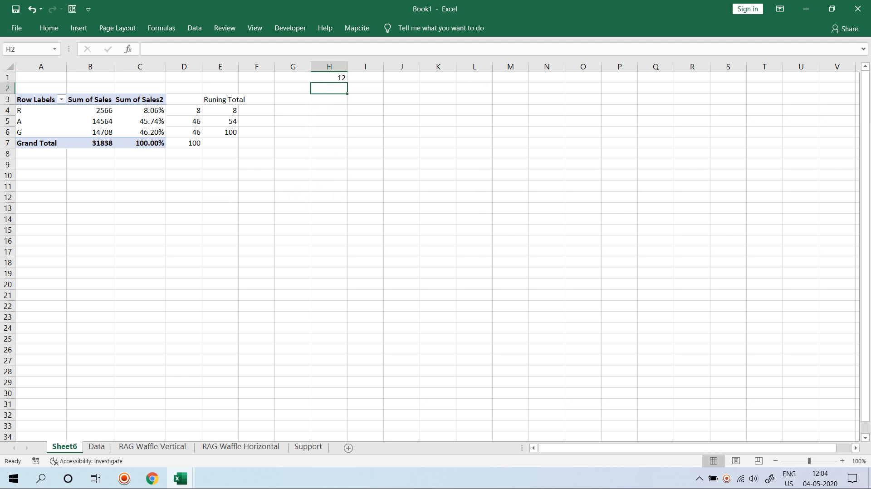
key(Up)
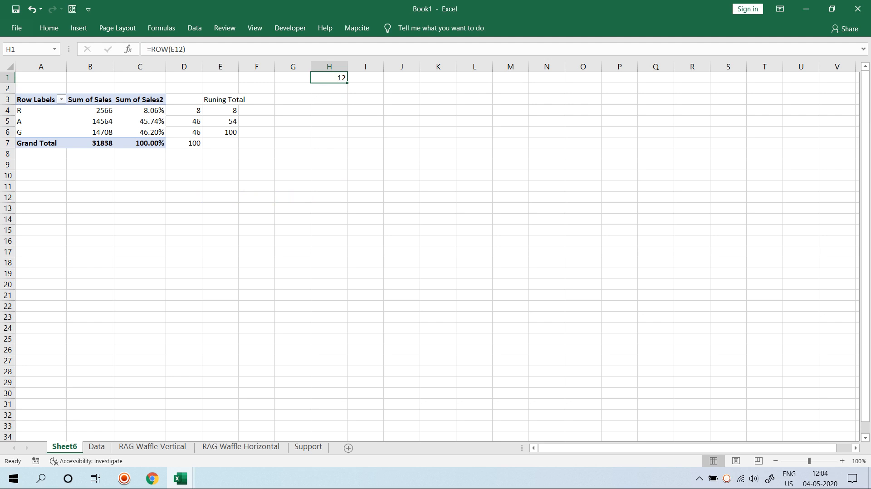
Enter the formula =COLUMN() in cell I1 as a column-number example
key(Right)
text(=COLUMN())
key(Return)
key(Up)
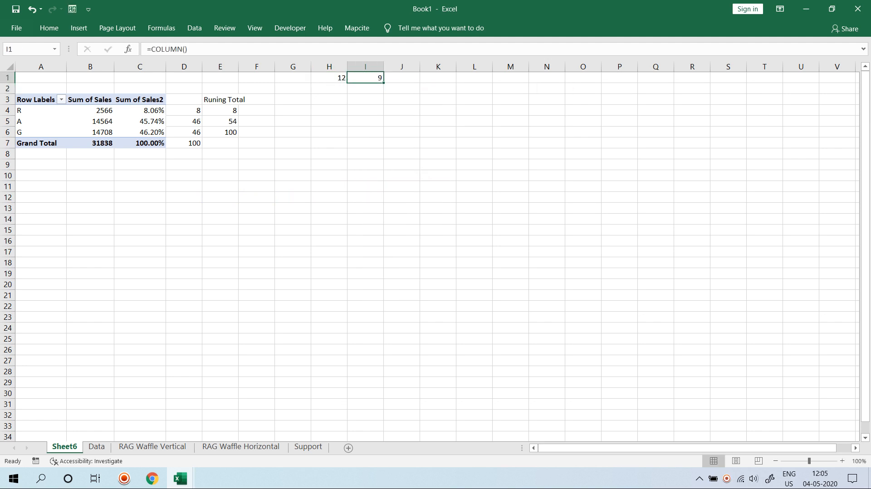
Replace the formula in cell I1 with =COLUMN(A1)
key(F2)
key(Escape)
text(=COLUMN()
click(41, 77)
text())
key(Return)
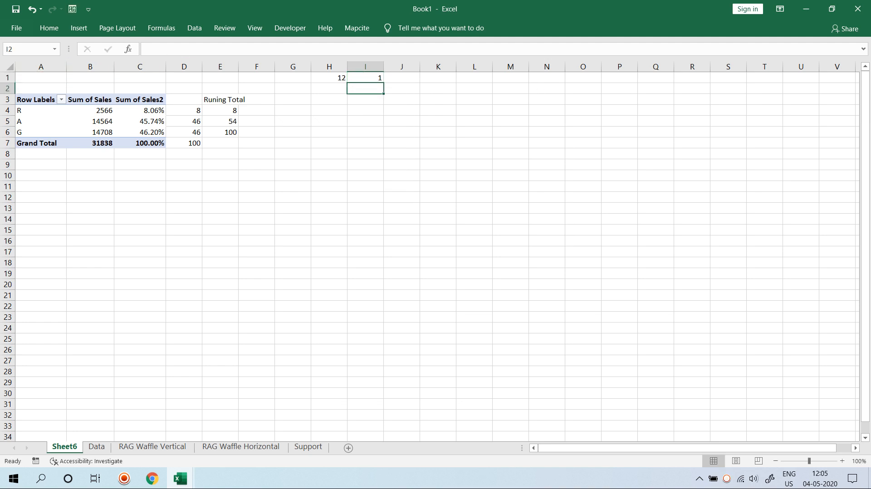
Clear the example ROW and COLUMN formulas from cells H1 and I1
drag(329, 78, 401, 77)
key(Delete)
Enter the formula =IF(E4>=ROW(A1),ROW()) in cell M1, testing the R row's running total
click(365, 78)
key(Right)
key(Right)
key(Right)
key(Right)
text(=if)
key(Tab)
key(Left)
key(Left)
key(Left)
key(Left)
key(Left)
key(Left)
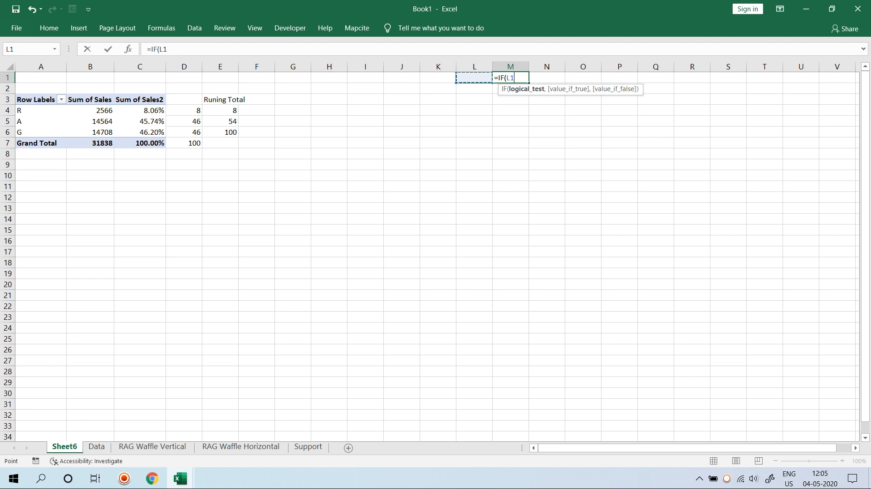
key(Left)
key(Down)
key(Down)
key(Down)
key(Left)
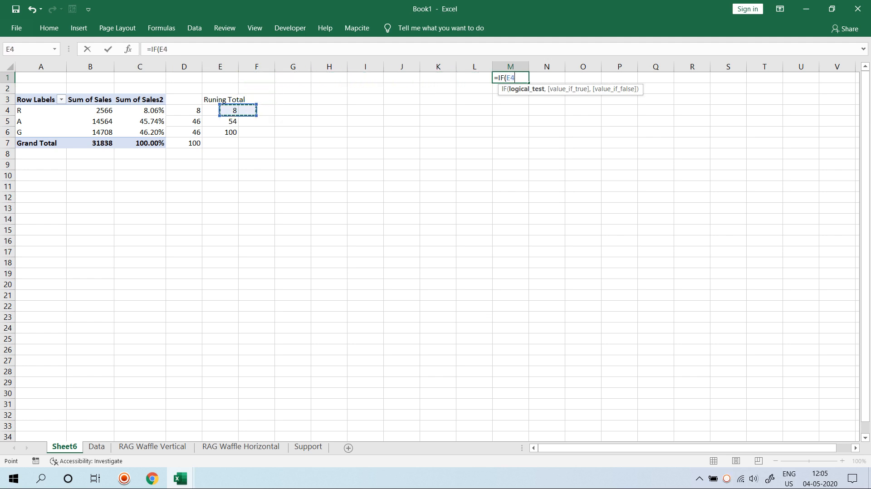
text(>=row)
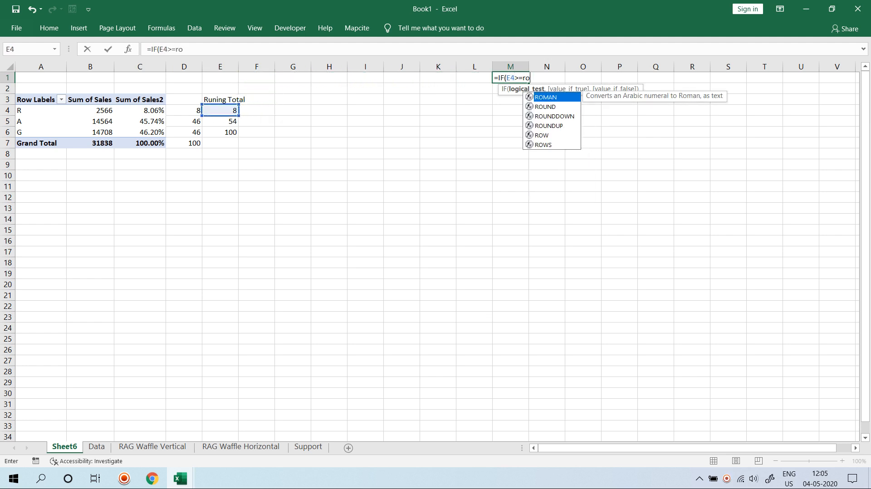
key(Tab)
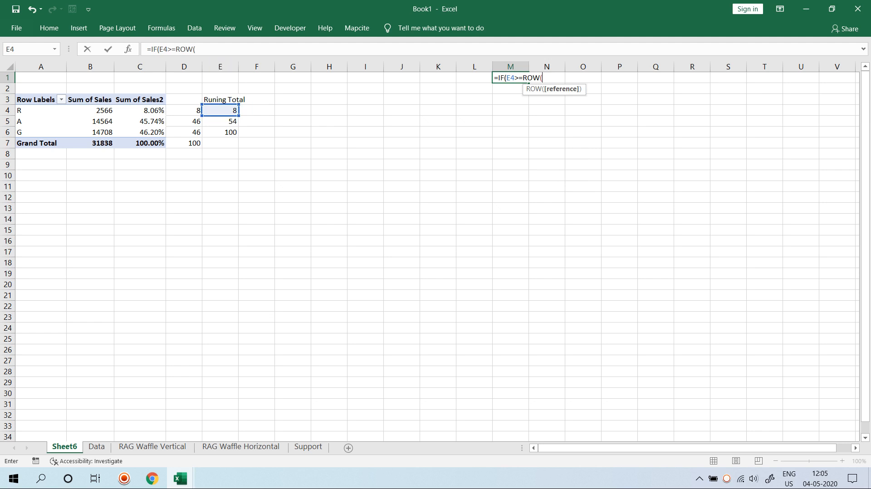
key(Home)
text())
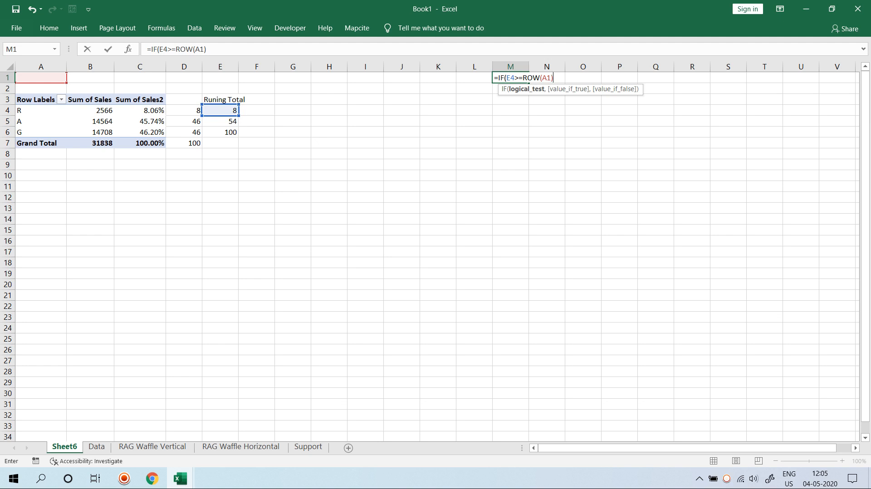
text(,ROW()
key(Return)
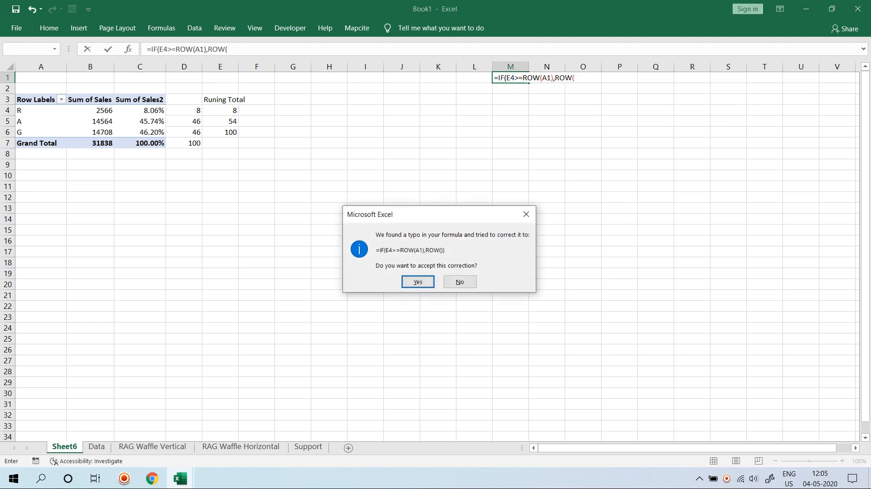
key(Return)
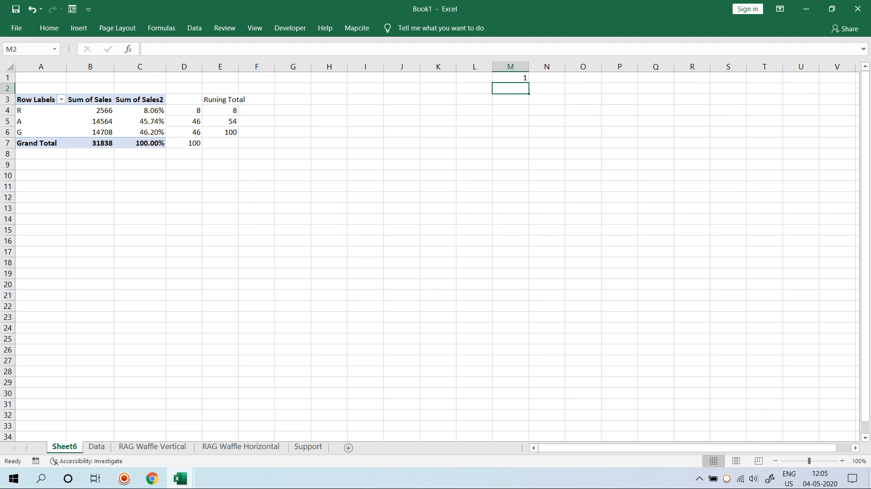
Make the E4 reference in the M1 formula absolute as $E$4
key(Up)
key(F2)
key(Left)
key(Left)
key(Left)
key(Left)
key(Left)
key(Left)
key(Left)
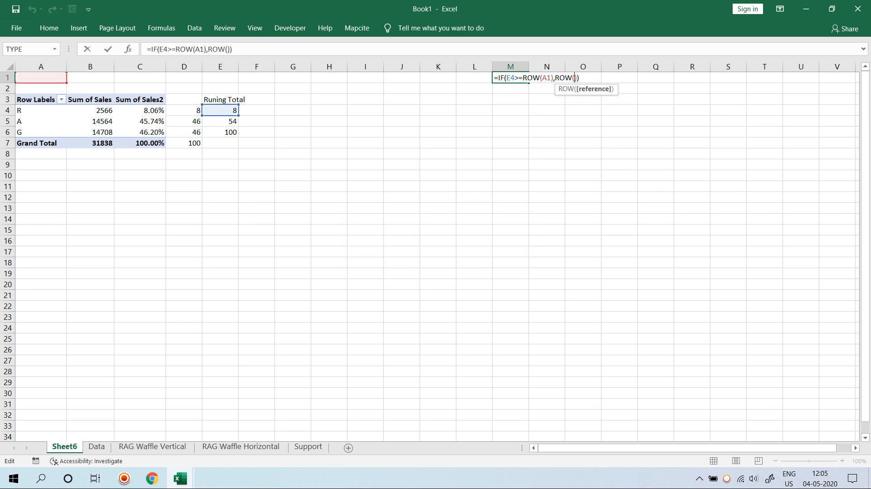
key(F4)
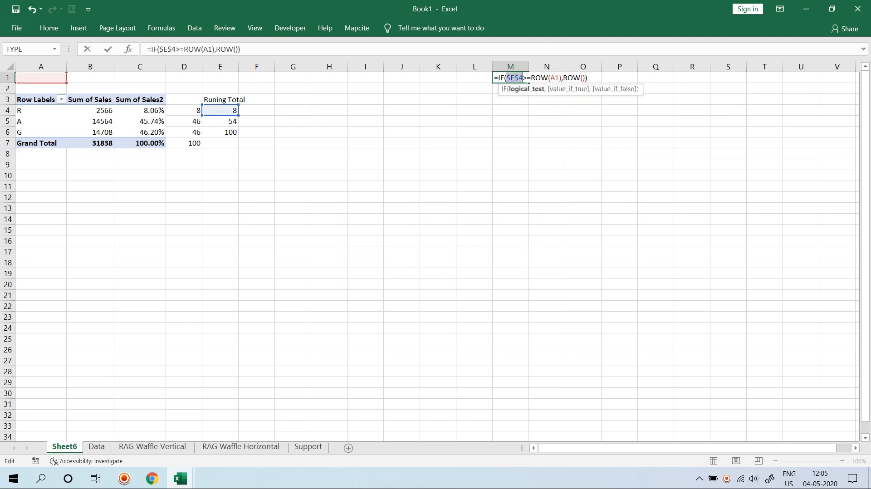
key(Return)
Fill the M1 formula down through M9
key(ctrl+d)
key(Down)
key(ctrl+d)
key(Down)
key(ctrl+d)
key(Down)
key(ctrl+d)
key(Down)
key(ctrl+d)
key(Down)
key(ctrl+d)
key(Down)
key(ctrl+d)
key(Down)
key(ctrl+d)
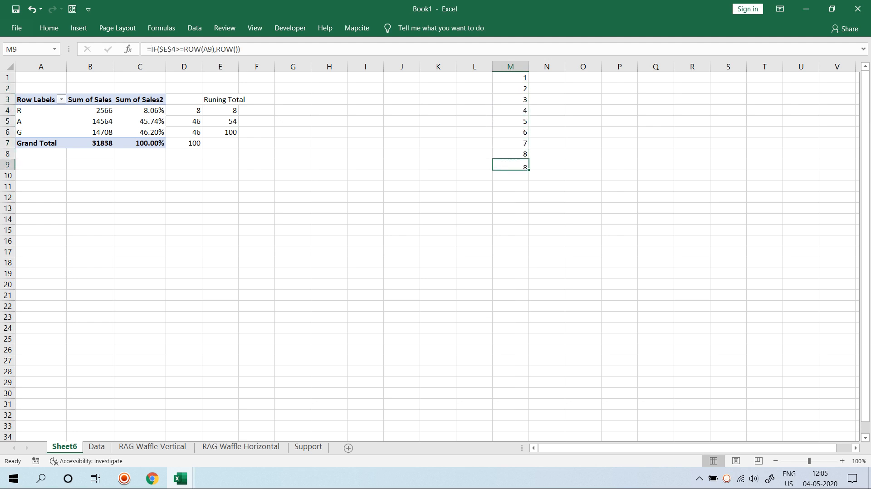
Extend the M1 formula with the nested value-if-false test IF(E5>=ROW(A1),ROW())
key(Up)
key(Up)
key(Up)
key(Up)
key(Up)
key(Up)
key(Up)
key(Up)
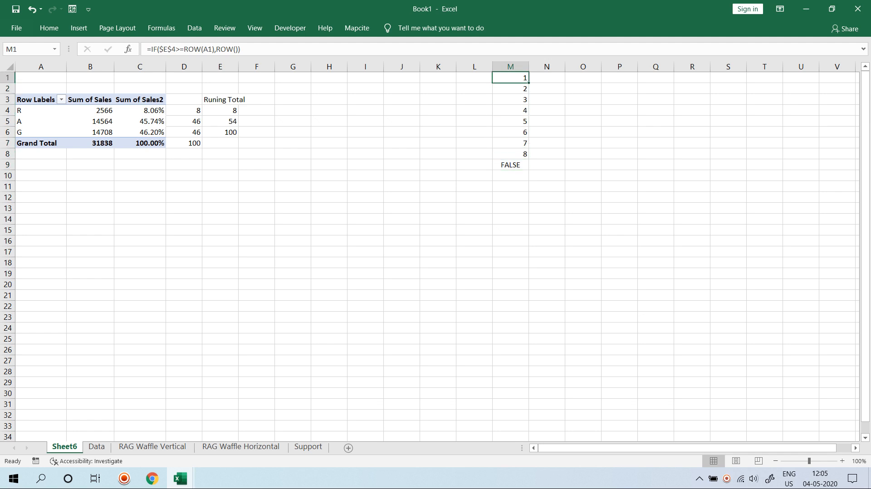
key(F2)
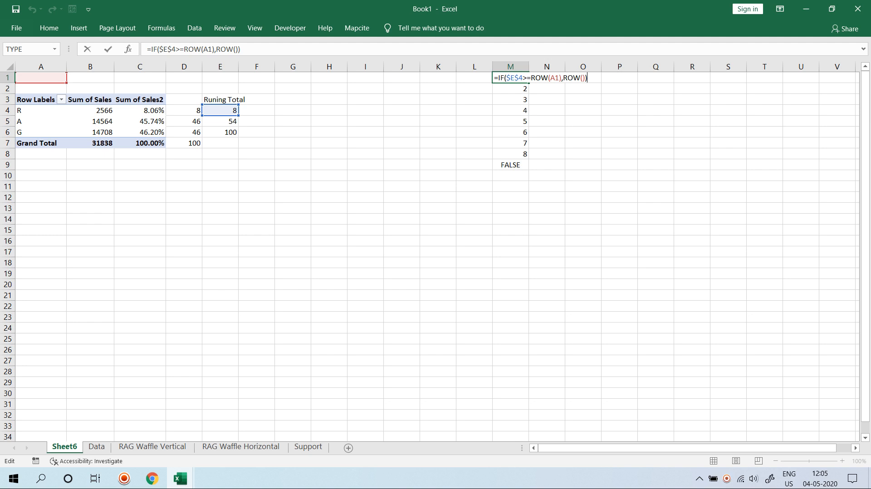
key(BackSpace)
text(,IF()
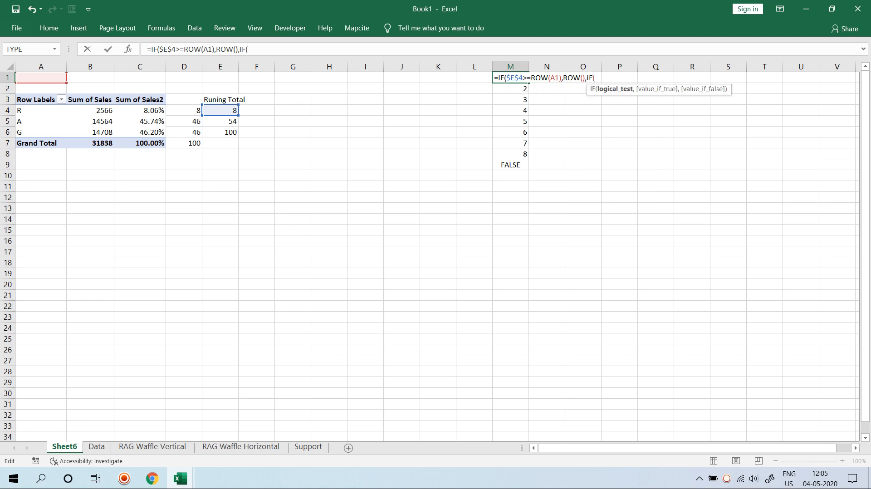
click(220, 121)
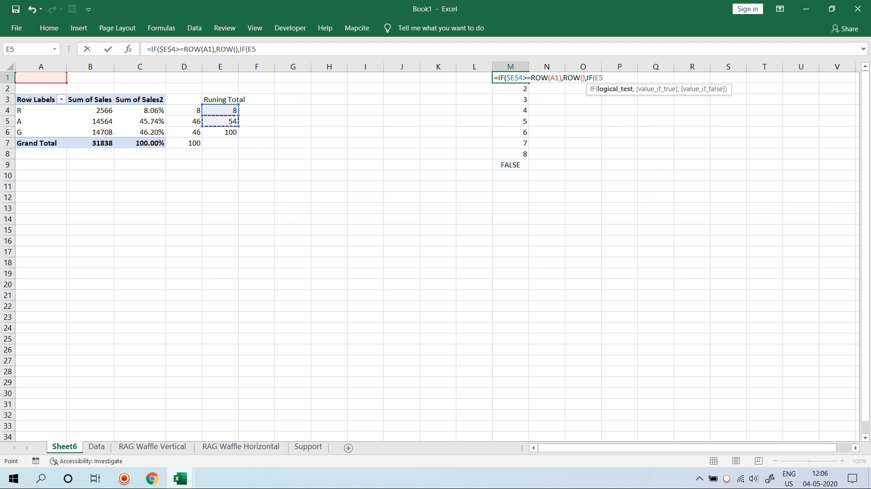
text(>=row(()
key(BackSpace)
text(a)
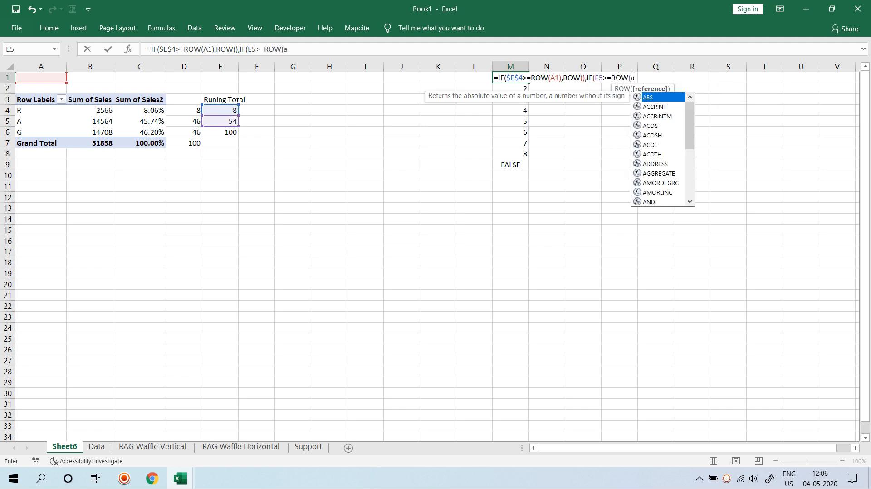
text(1),)
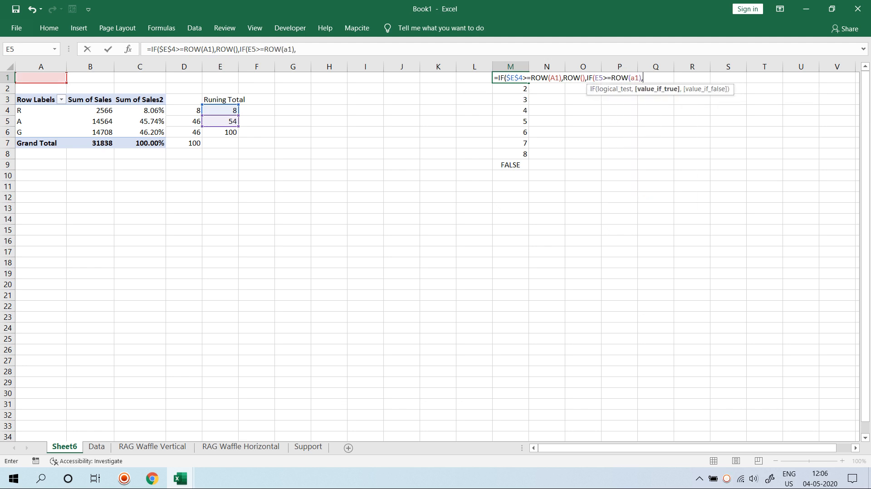
text(ROW()
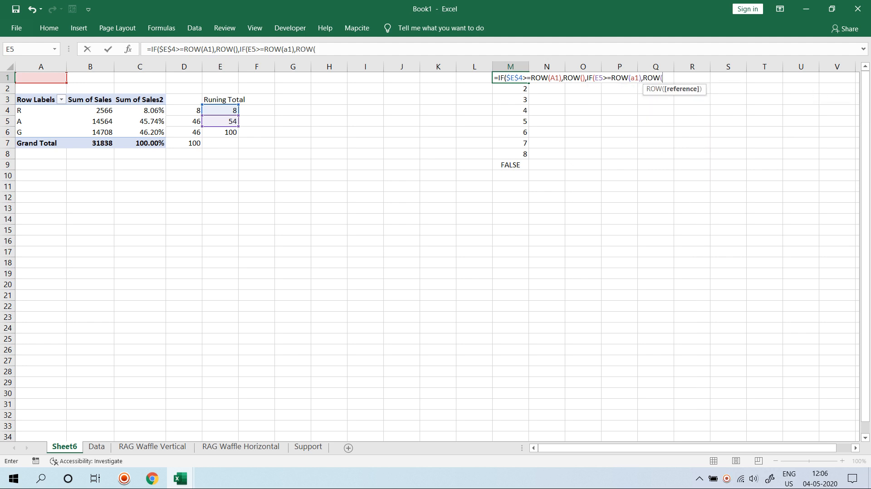
key(Return)
key(Return)
key(Return)
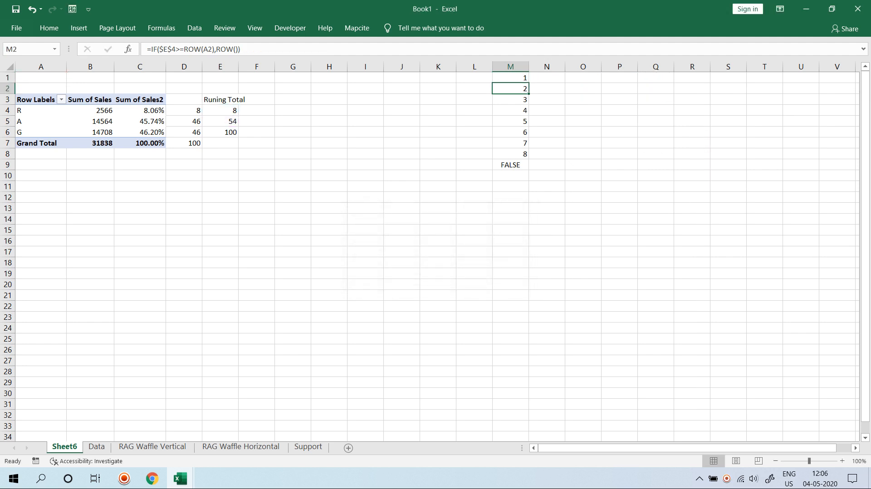
Fill the nested IF formula from M1 down through M7
key(Down)
key(Down)
key(Down)
key(Down)
key(Down)
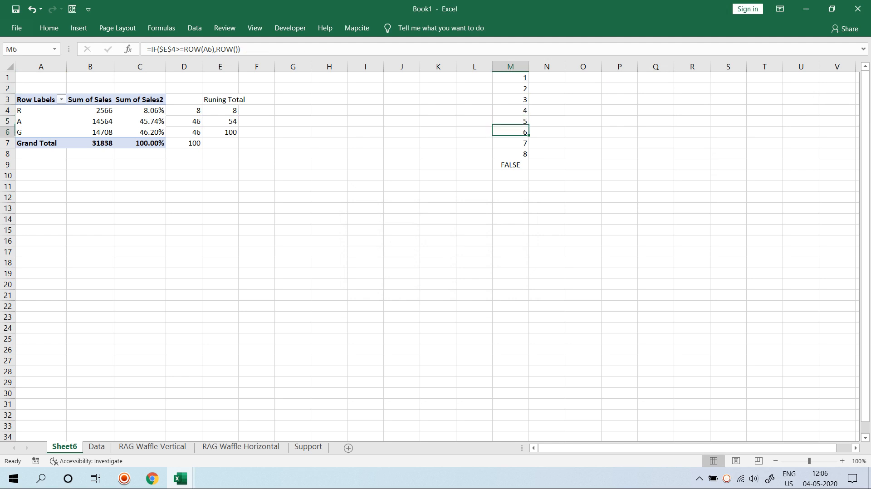
key(Down)
key(Up)
key(Up)
key(Up)
key(Up)
key(Up)
key(Up)
key(Up)
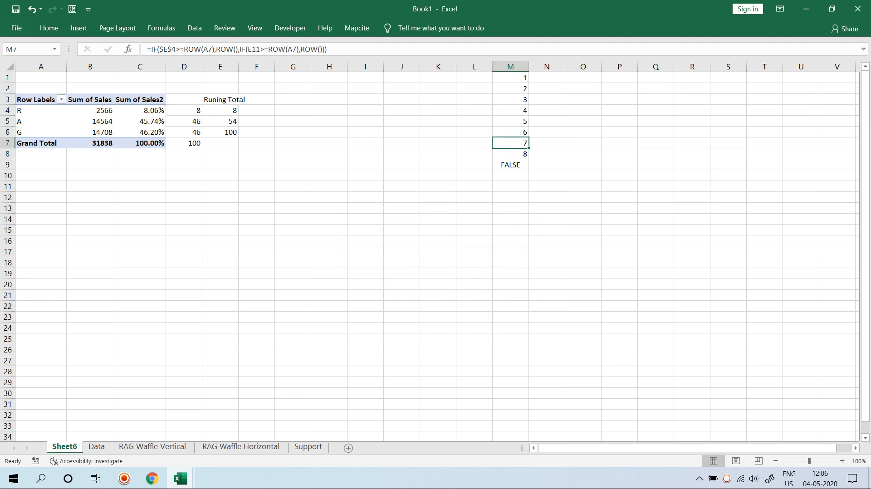
Make the E5 reference in the M1 formula absolute as $E$5
key(F2)
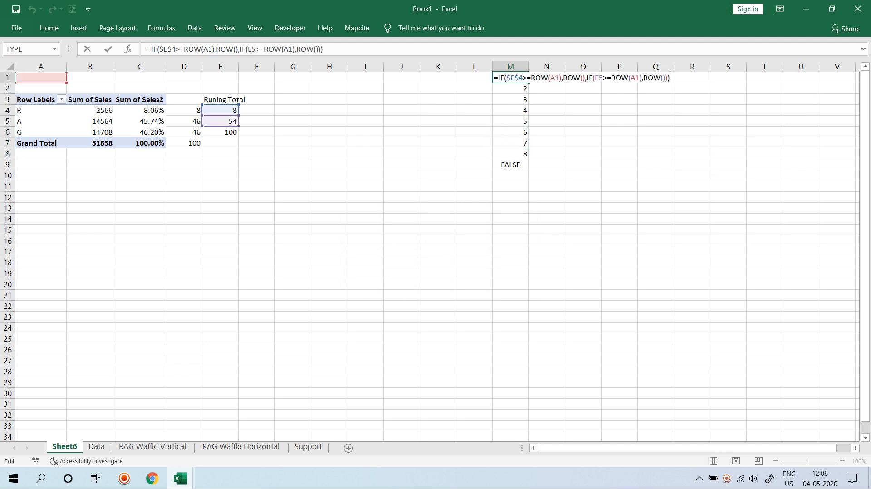
click(599, 78)
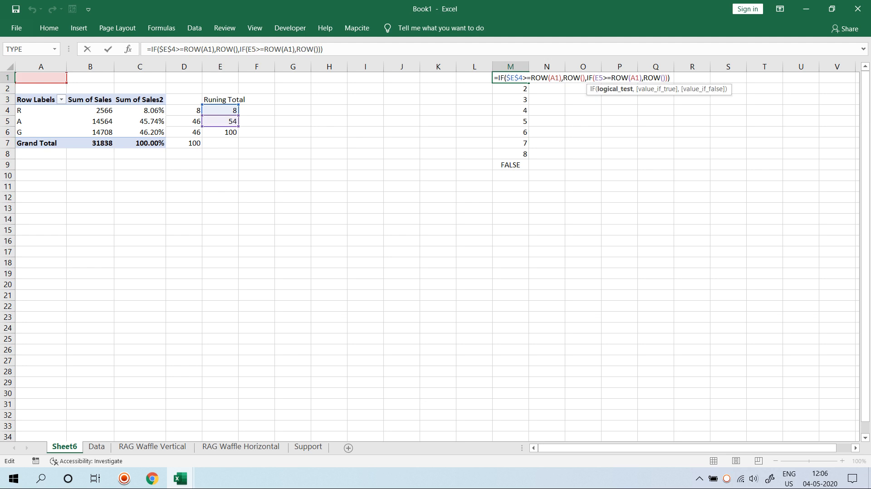
key(Return)
Fill the corrected M1 formula down column M through M10
key(Down)
key(Down)
key(Down)
key(Down)
key(Down)
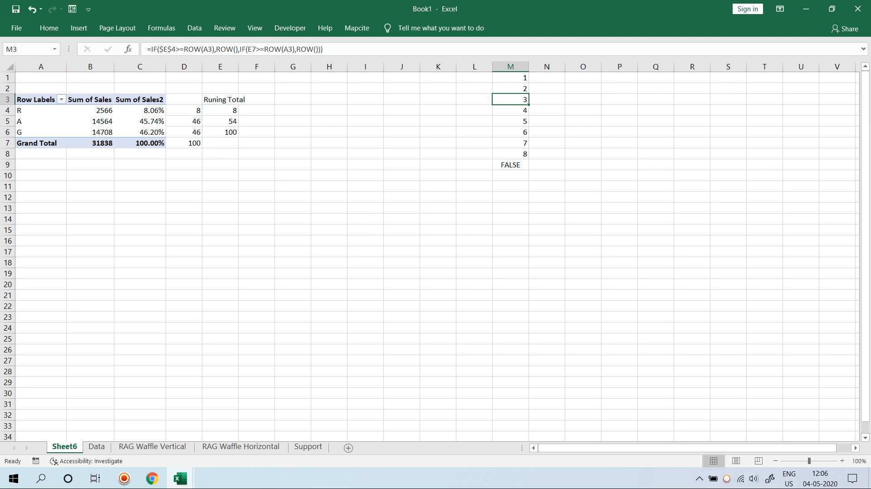
key(Down)
key(Down)
key(Down)
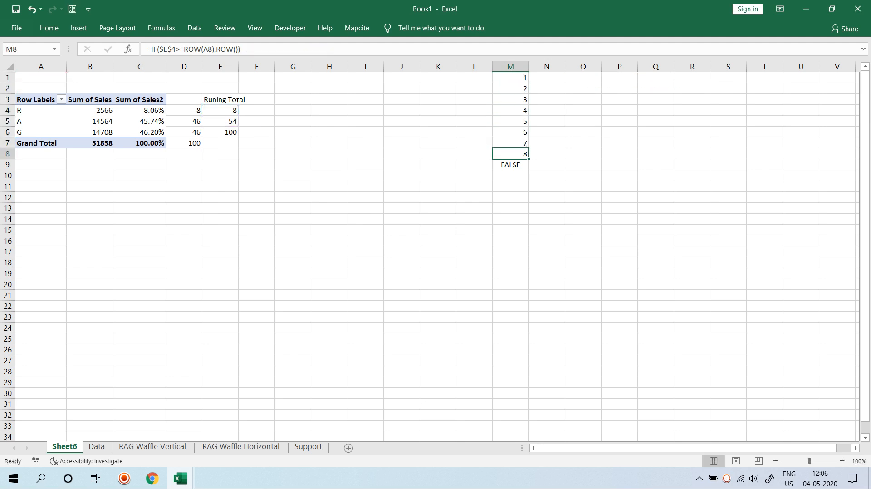
key(ctrl+d)
Copy the formulas in M1:M10 across into N1:N10
key(Up)
key(Up)
key(ctrl+Up)
key(shift+Down)
key(shift+Down)
key(shift+Down)
key(shift+Down)
key(shift+Down)
key(shift+Down)
key(shift+Down)
key(shift+Down)
key(shift+Down)
key(shift+Down)
key(shift+Down)
key(shift+Down)
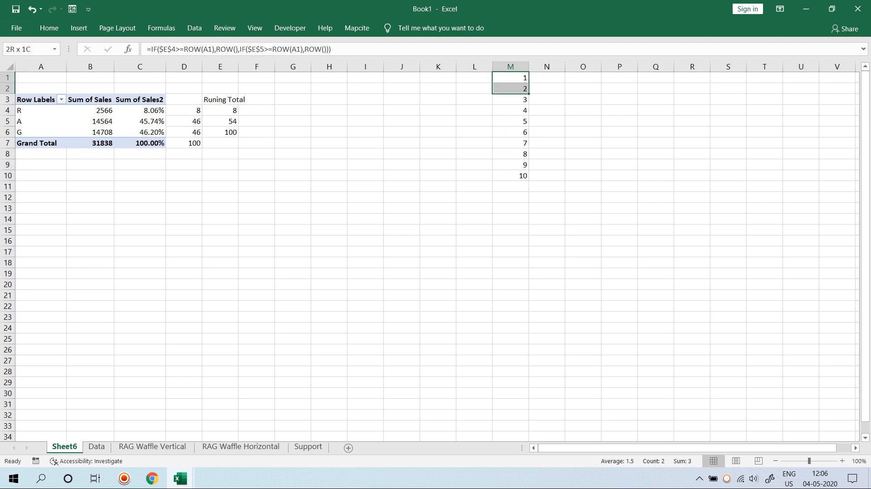
key(shift+Up)
key(shift+Up)
key(shift+Up)
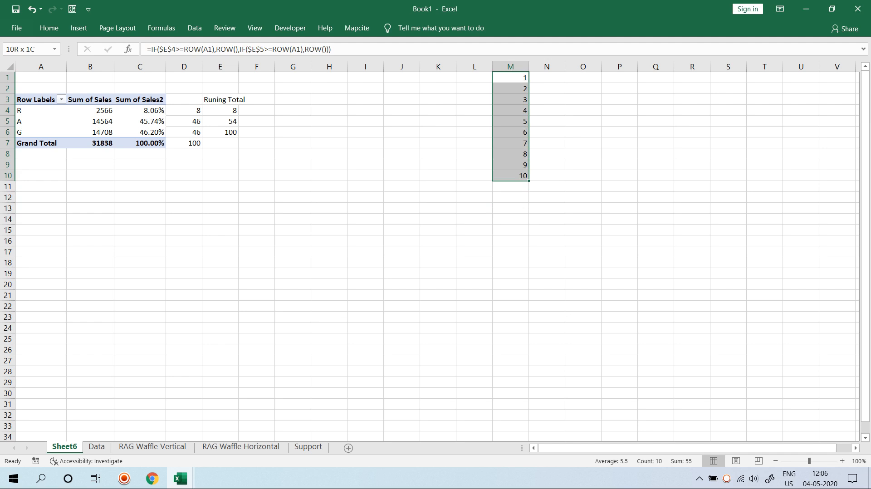
key(shift+Right)
key(ctrl+r)
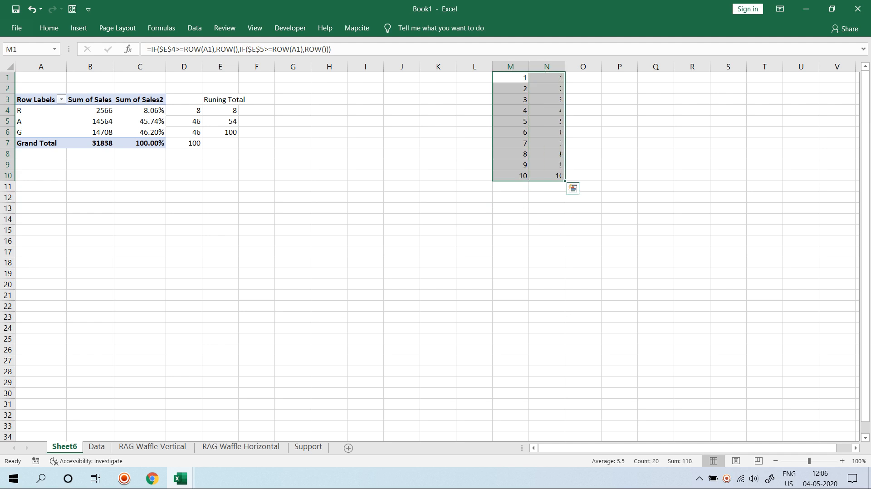
Append +COLUMN(A1)-1 to ROW(A1) in the first logical test of the M1 formula
key(Right)
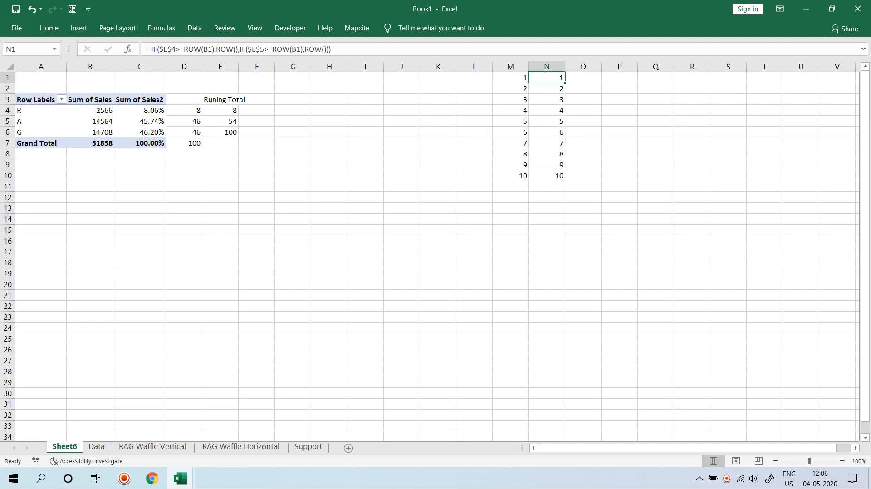
key(Left)
key(F2)
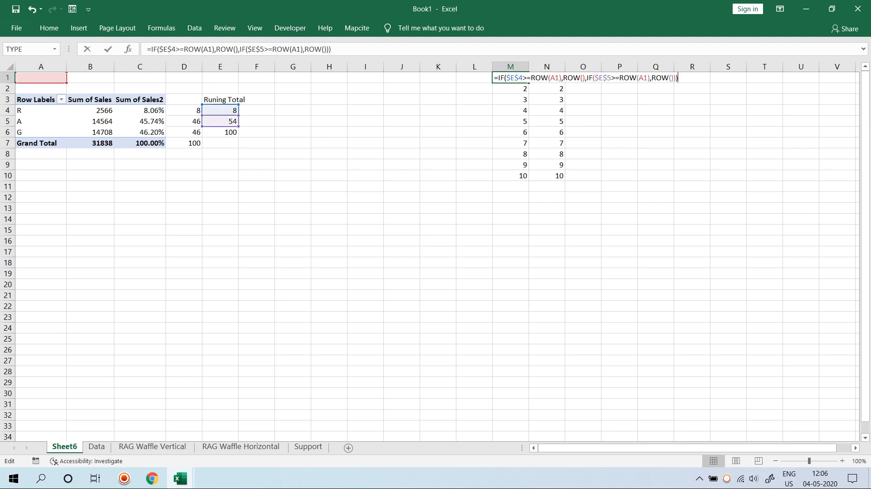
key(Left)
key(Left)
text(+)
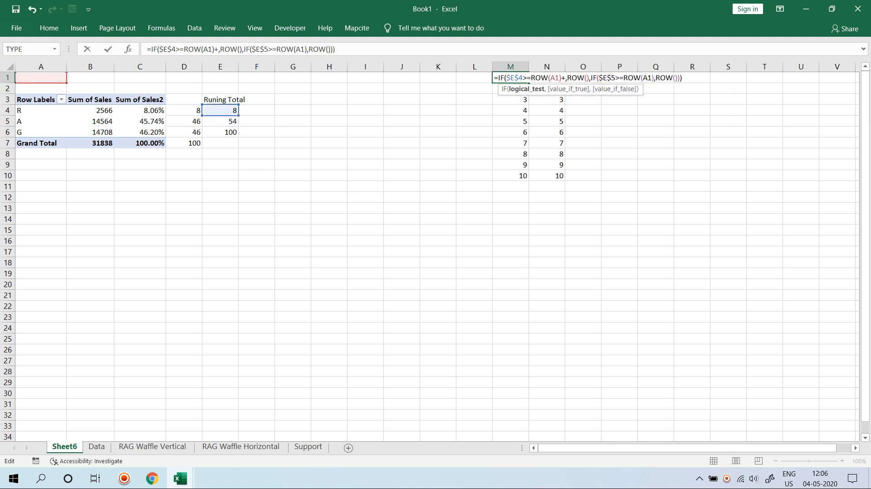
text(COLUMN()
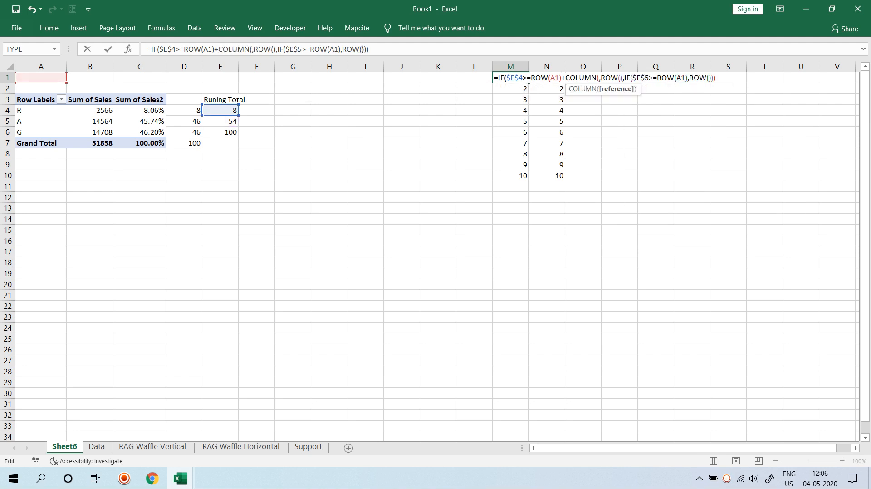
click(41, 78)
text())
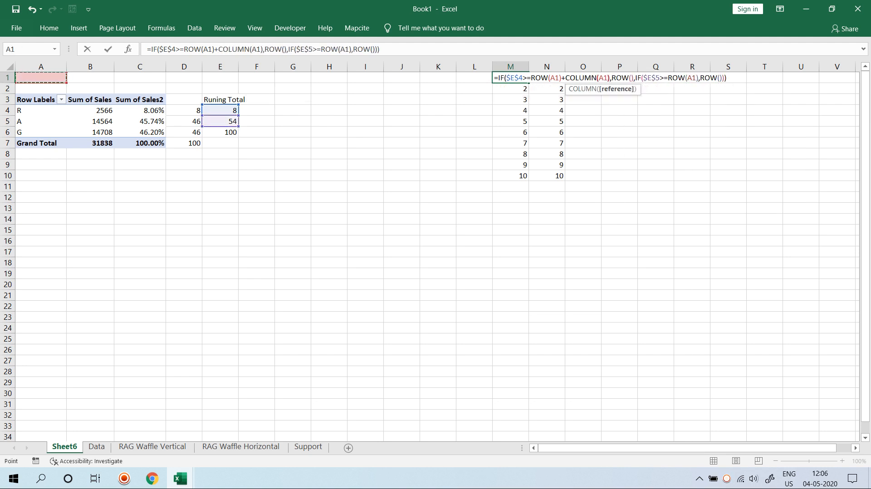
text(-1)
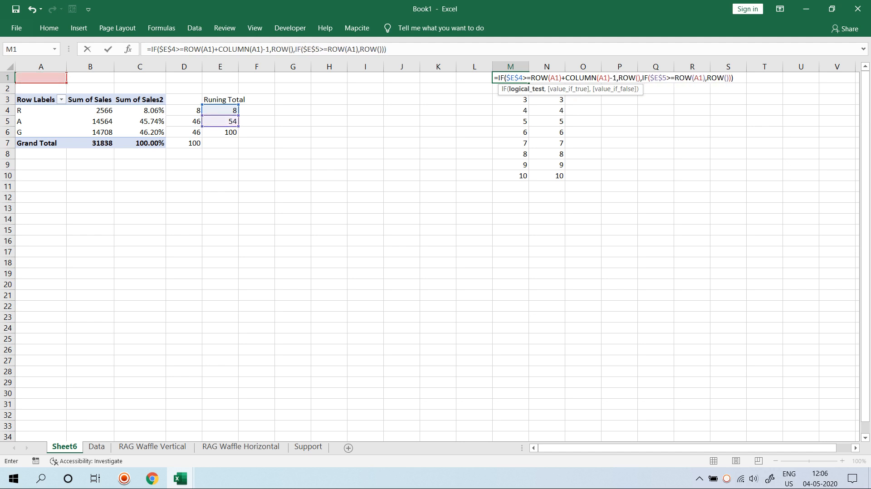
text())
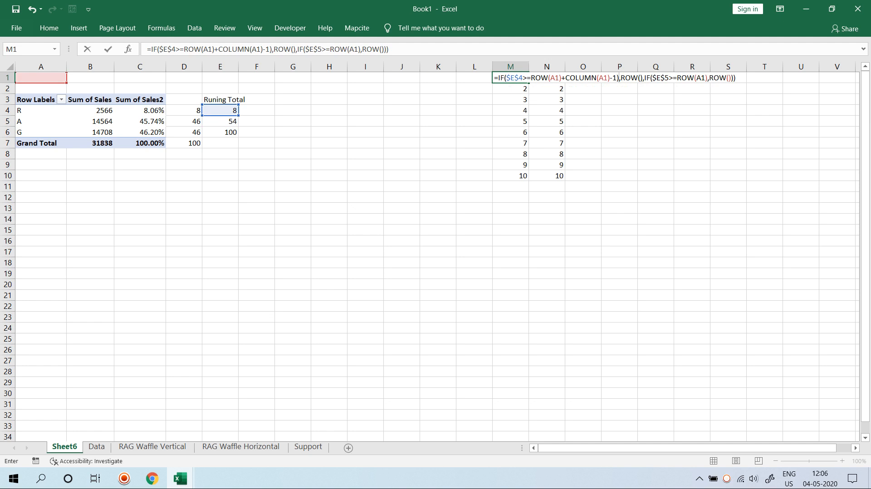
Enclose COLUMN(A1)-1 in parentheses and multiply it by 10 in the first logical test of M1
click(565, 77)
text(()
click(622, 78)
key(Left)
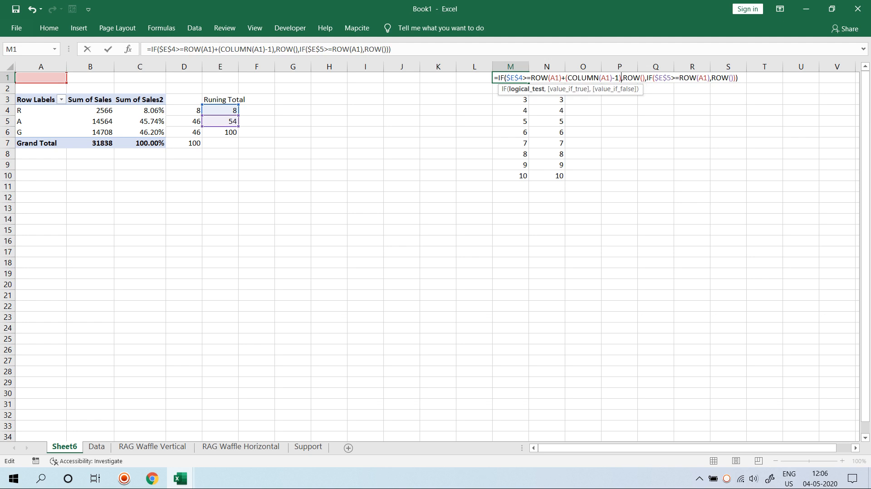
text(*10)
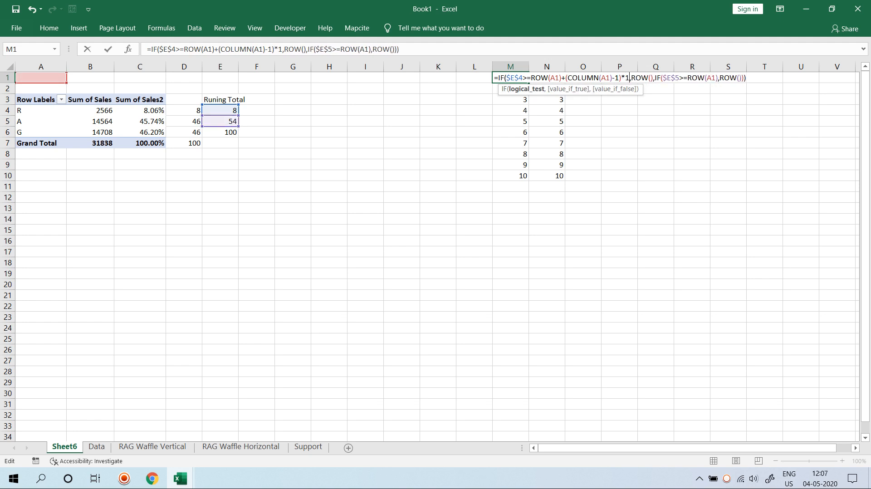
key(Return)
key(Up)
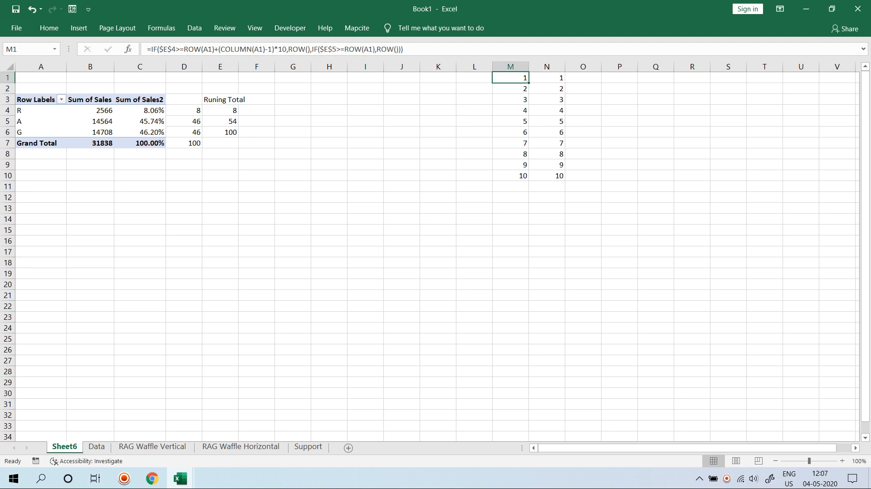
Fill the revised M1 formula down to row 10 and across into column N
key(ctrl+shift+Down)
key(ctrl+shift+Right)
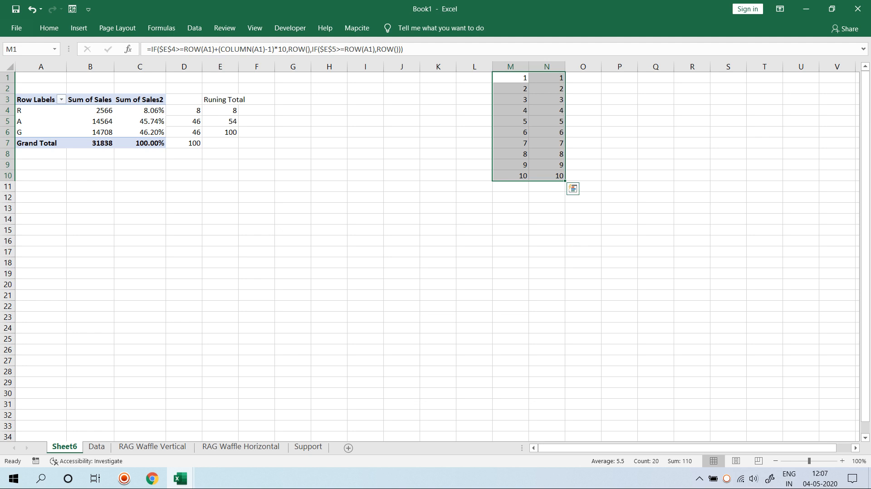
key(Right)
key(Left)
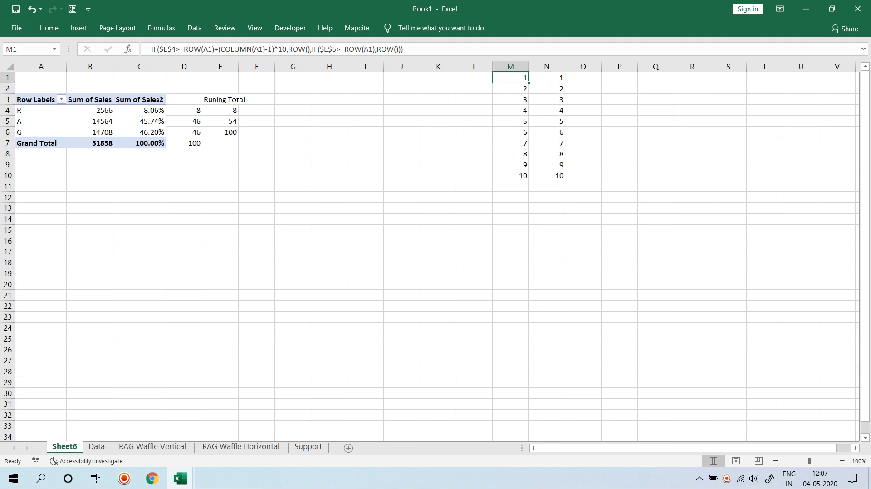
Copy the expression ROW(A1)+(COLUMN(A1)-1)*10 from the first logical test of the M1 formula
key(F2)
key(Left)
key(Left)
key(Left)
key(Left)
key(Left)
key(Left)
key(Left)
key(Left)
key(Left)
key(Left)
key(Left)
key(Left)
key(Left)
key(Left)
key(Left)
key(Left)
key(Left)
key(Left)
key(Left)
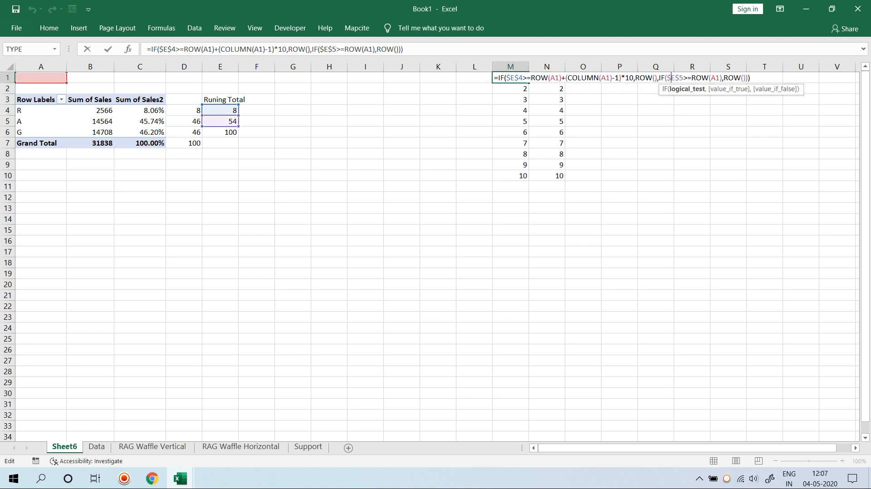
key(Left)
key(Left)
key(Left)
key(Left)
key(Left)
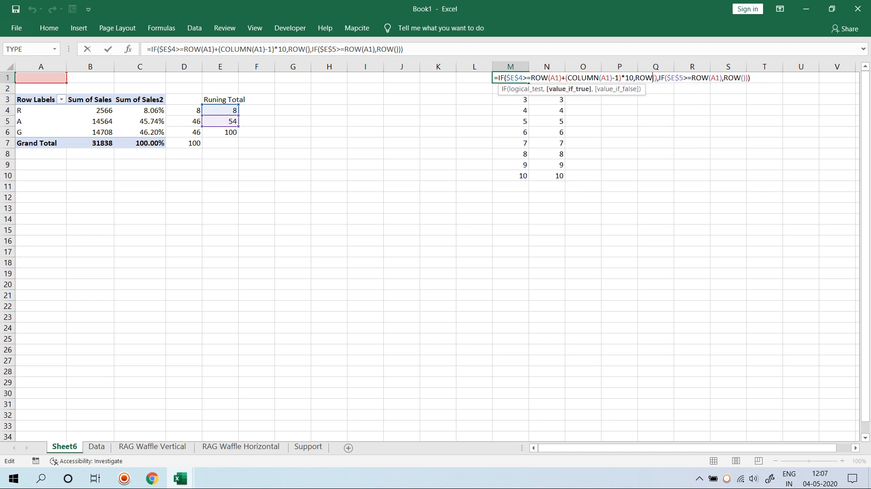
key(Left)
key(Left)
key(Left)
key(Left)
key(shift+Left)
key(shift+Left)
key(shift+Left)
key(shift+Left)
key(shift+Left)
key(shift+Left)
key(shift+Left)
key(shift+Left)
key(shift+Left)
key(shift+Left)
key(shift+Left)
key(shift+Left)
key(shift+Left)
key(shift+Left)
key(shift+Left)
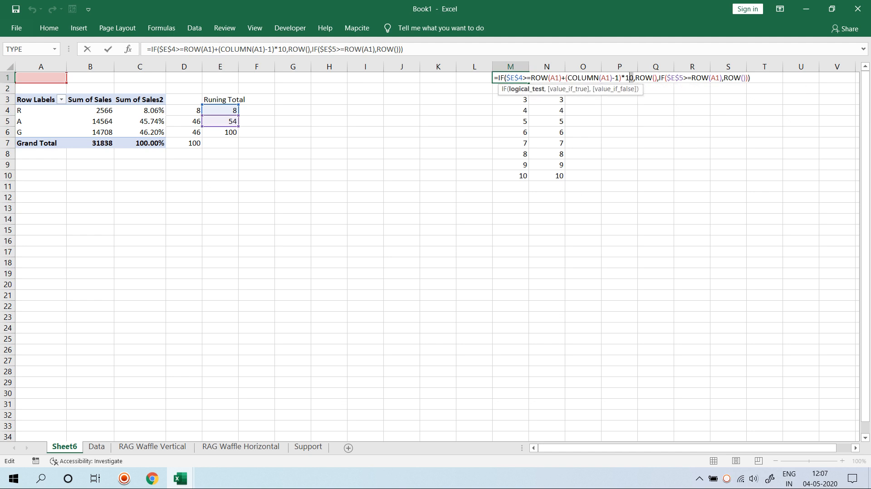
key(shift+Left)
key(shift+Left)
key(shift+Left)
key(shift+Left)
key(shift+Left)
key(shift+Left)
key(shift+Left)
key(shift+Left)
key(shift+Left)
key(shift+Left)
key(ctrl+c)
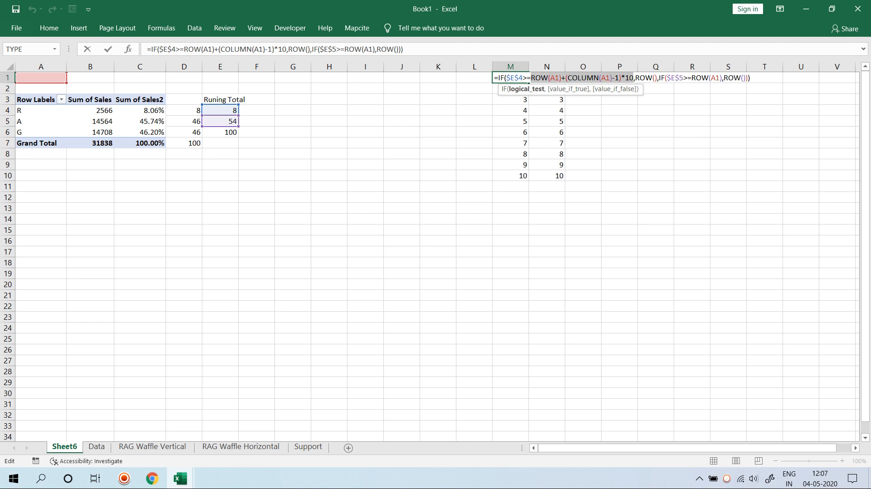
Replace ROW(A1) in the nested IF's $E$5 test in M1 with the copied expression ROW(A1)+(COLUMN(A1)-1)*10
key(Right)
key(Right)
key(Right)
key(Right)
key(Right)
key(Right)
key(Right)
key(Right)
key(Right)
key(Right)
key(Right)
key(Right)
key(Right)
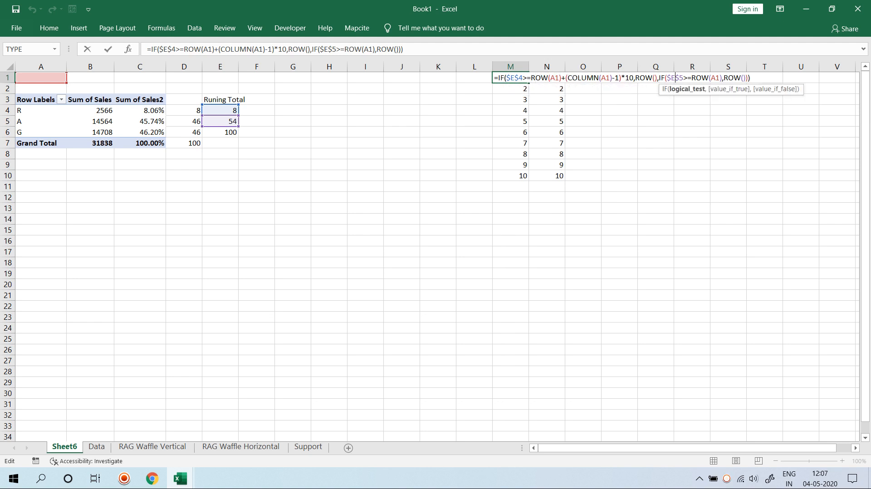
key(Right)
key(Right)
key(Right)
key(Right)
key(Delete)
key(Delete)
key(BackSpace)
key(BackSpace)
key(BackSpace)
key(BackSpace)
key(BackSpace)
key(ctrl+v)
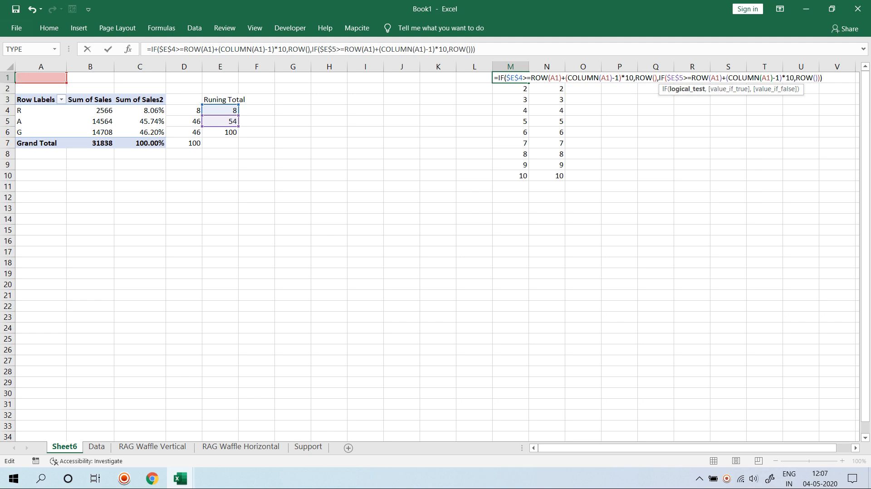
key(Return)
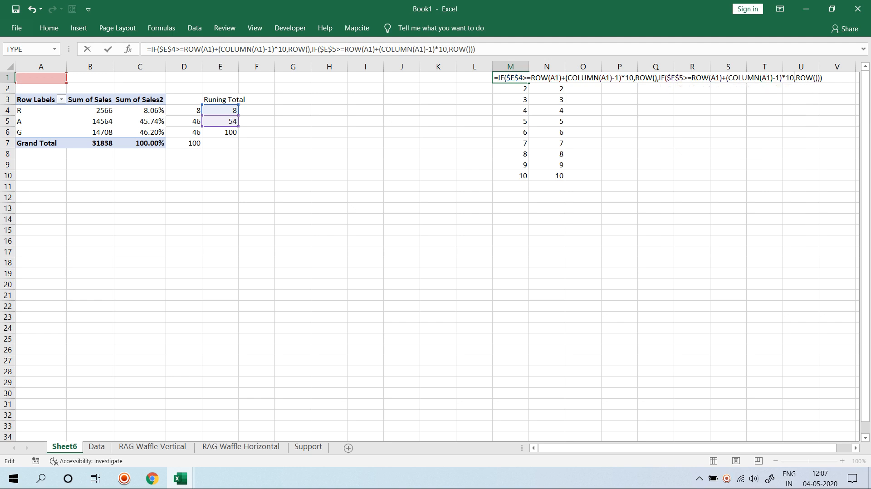
Copy the formulas in M1:M10 across into N1:N10
key(Up)
key(ctrl+shift+Down)
key(shift+Right)
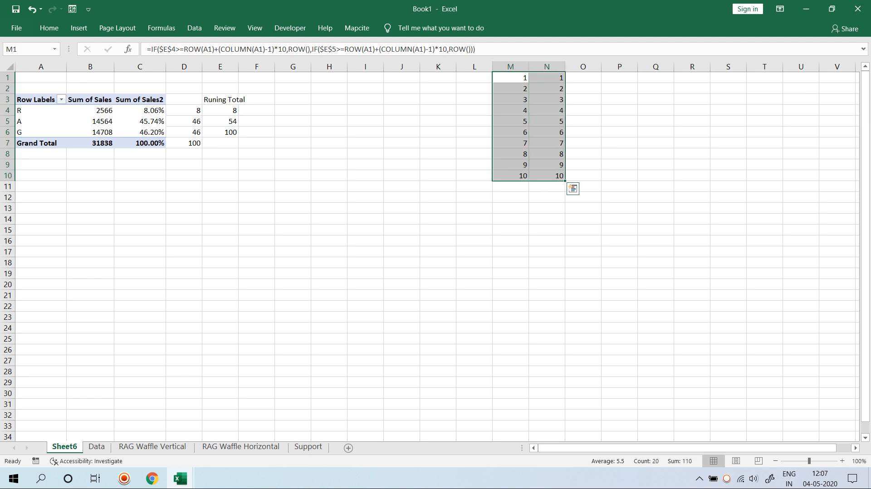
key(Right)
key(F2)
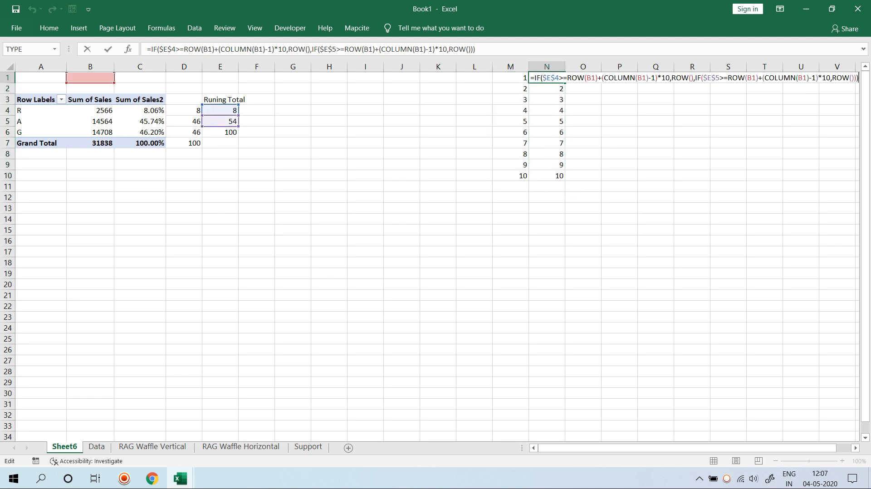
key(Left)
key(Left)
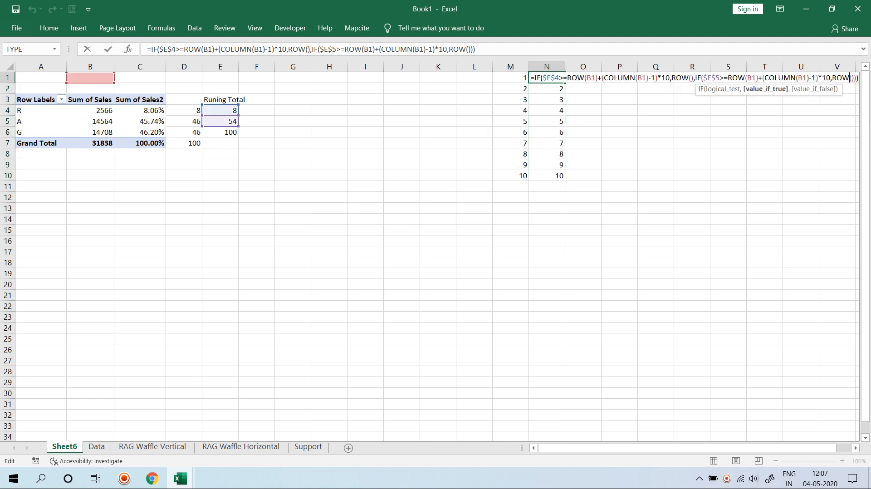
key(Escape)
Replace ROW() as the nested IF's true value in M1 with the copied expression ROW(A1)+(COLUMN(A1)-1)*10
key(Left)
key(F2)
key(Left)
key(Left)
key(BackSpace)
key(BackSpace)
key(BackSpace)
key(BackSpace)
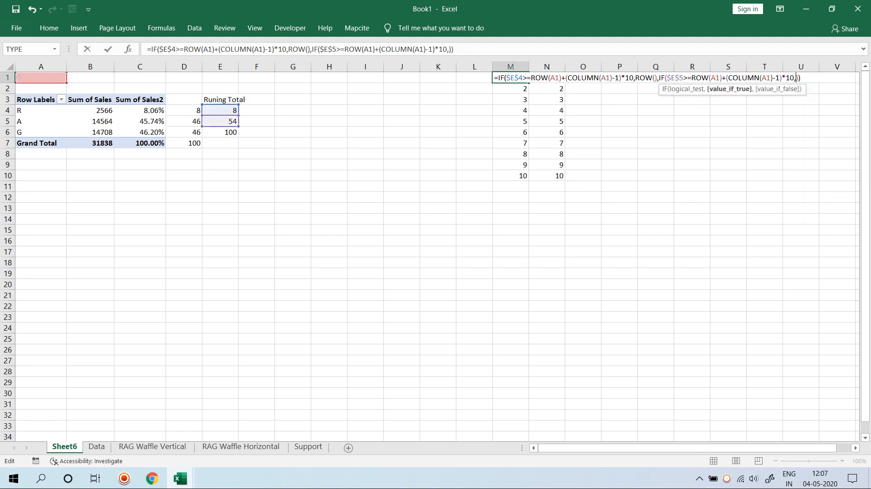
key(ctrl+v)
key(Return)
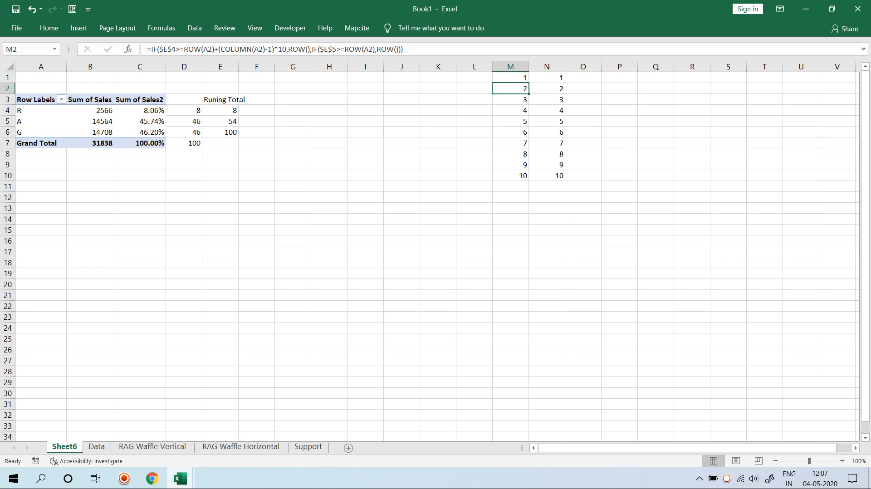
Fill the updated M1 formula down to M10 and across into N1:N10
key(Up)
key(ctrl+shift+Down)
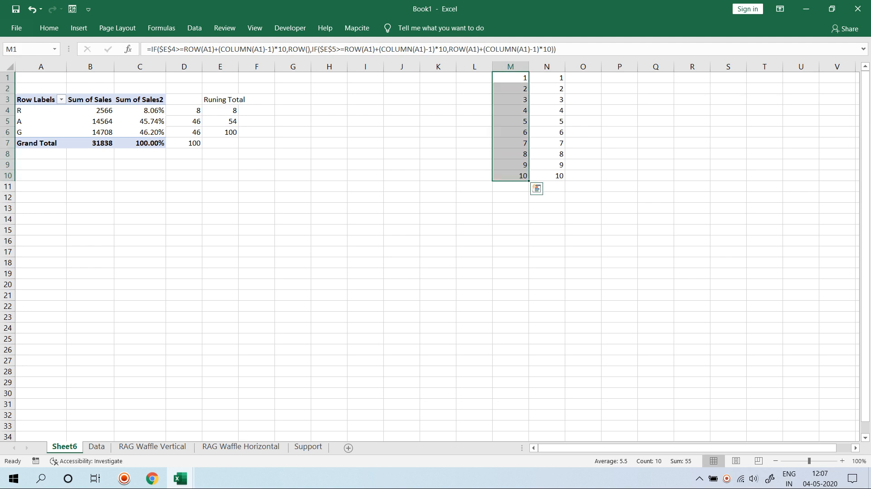
key(shift+Right)
key(ctrl+r)
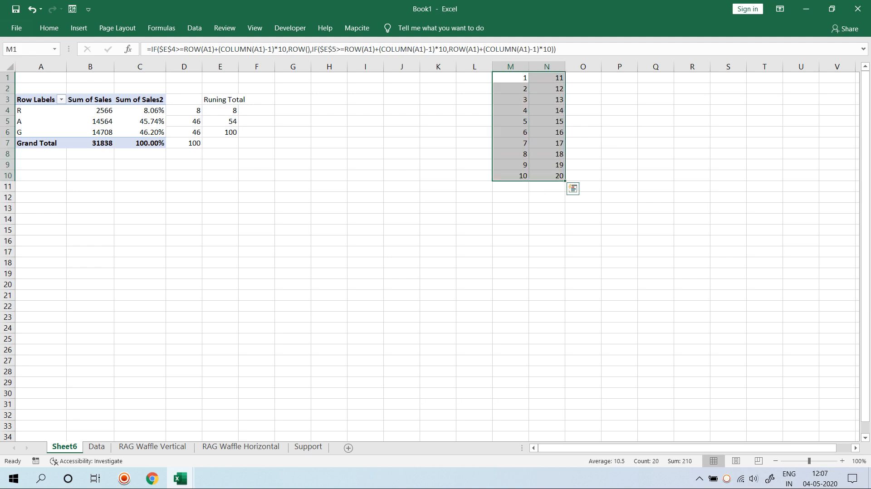
Extend the N1:N10 formulas across one column at a time through column R
key(Right)
key(ctrl+shift+Down)
key(shift+Right)
key(ctrl+r)
key(Right)
key(ctrl+shift+Down)
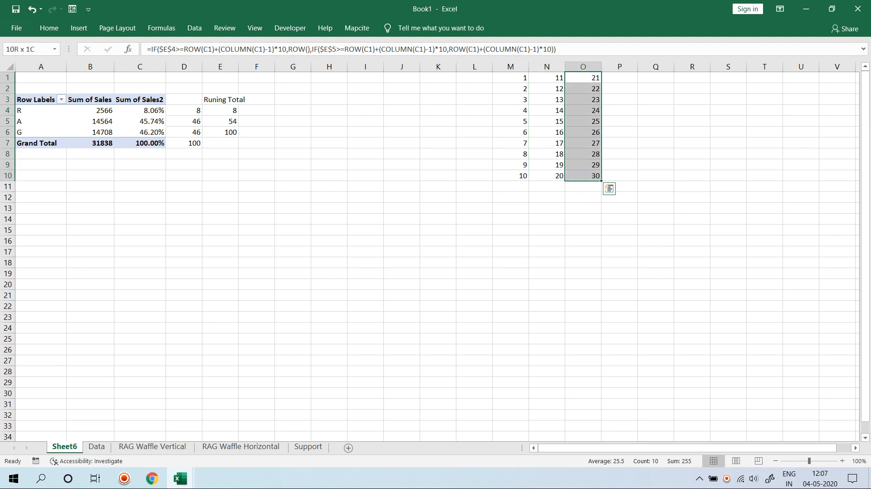
key(shift+Right)
key(ctrl+r)
key(Right)
key(ctrl+shift+Down)
key(shift+Right)
key(ctrl+r)
key(Right)
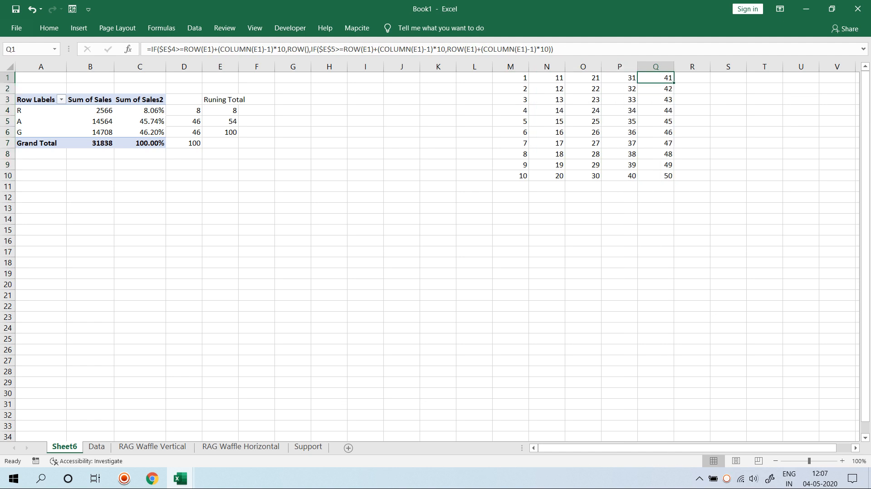
key(ctrl+shift+Down)
key(ctrl+r)
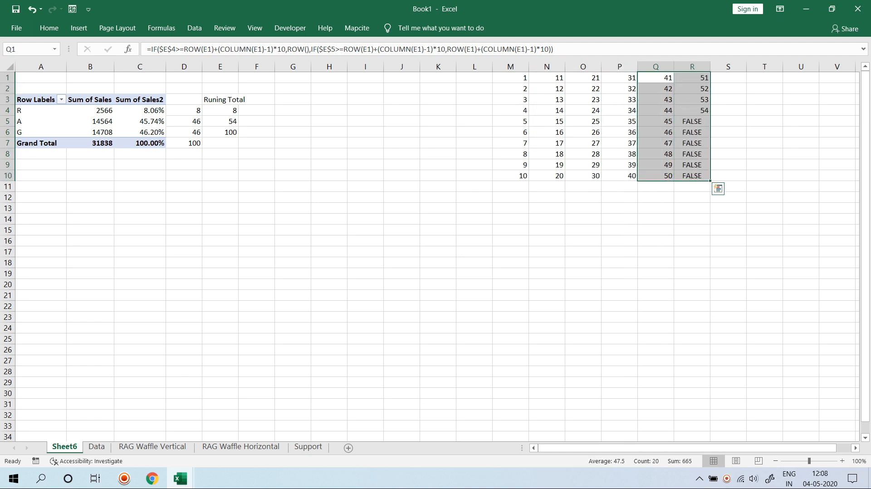
Examine the grid formulas in columns Q and R down to row 5
key(Down)
key(Down)
key(Down)
key(Down)
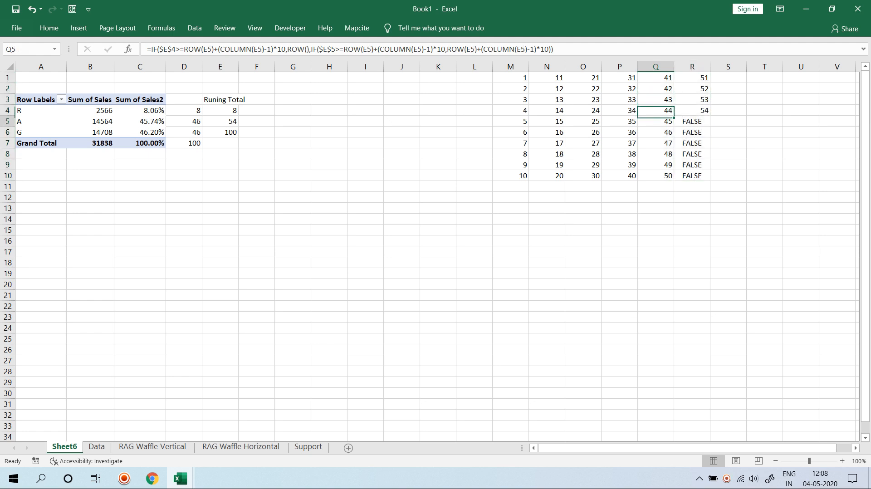
key(Right)
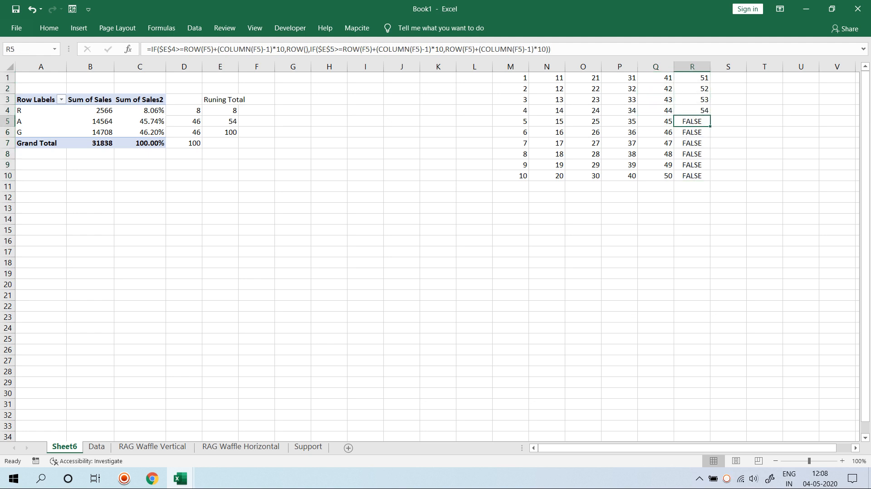
key(Up)
key(Up)
key(Up)
key(Up)
Replace ROW() as the first IF's true value in M1 with the absolute reference $A$4
key(Left)
key(ctrl+Left)
key(F2)
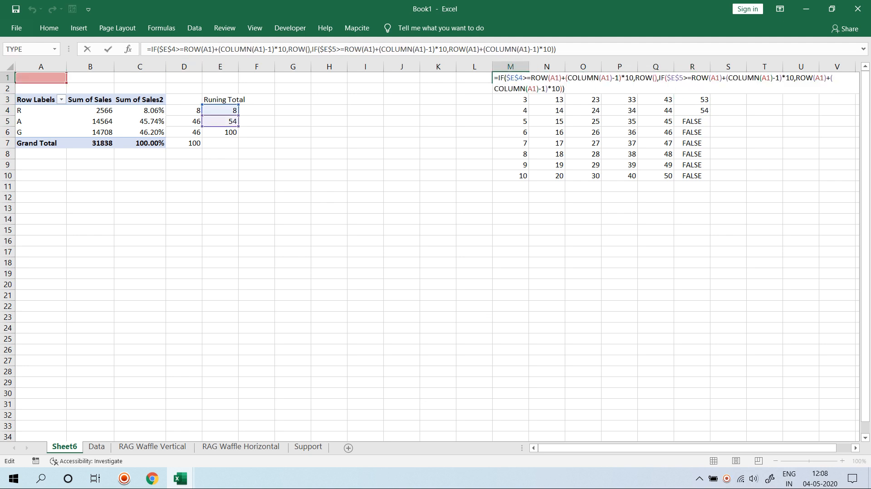
click(659, 78)
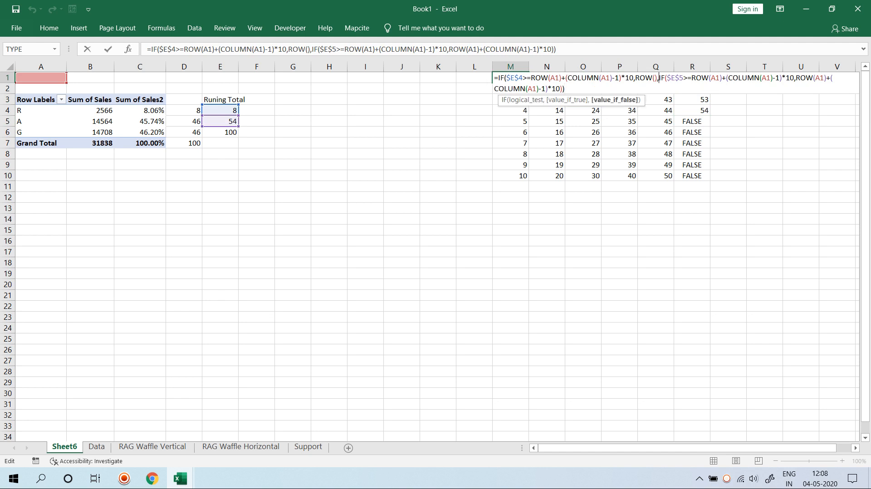
key(Left)
key(BackSpace)
key(BackSpace)
key(BackSpace)
key(BackSpace)
key(BackSpace)
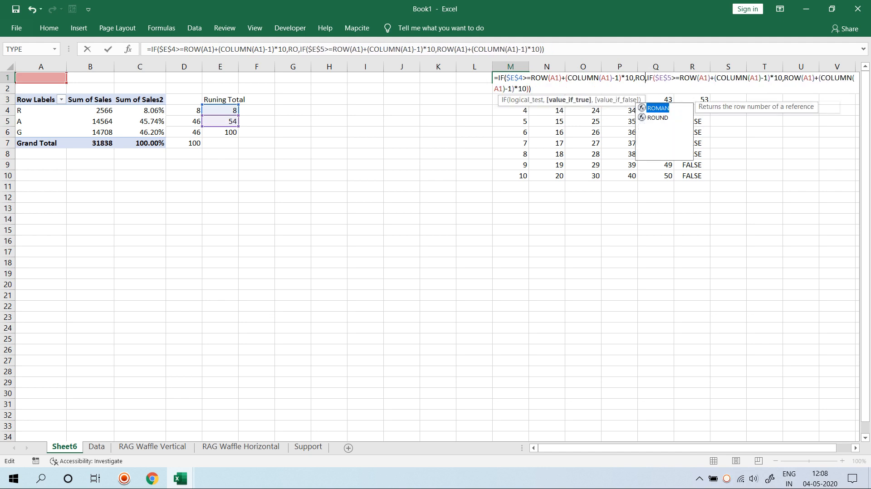
click(41, 110)
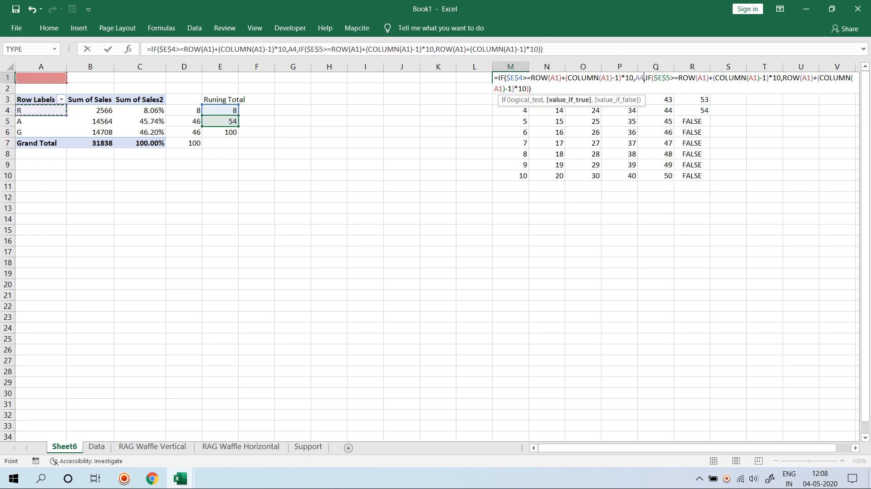
key(F4)
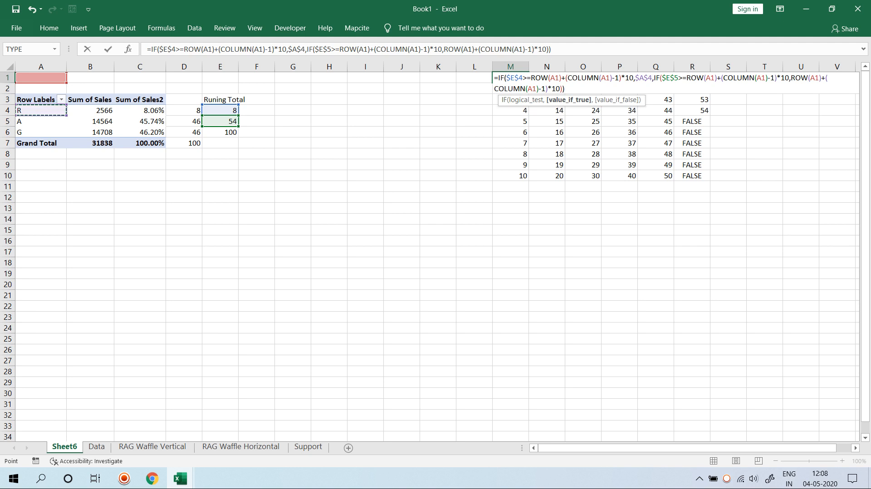
Replace the nested IF's true value in M1 with the absolute reference $A$5
click(562, 89)
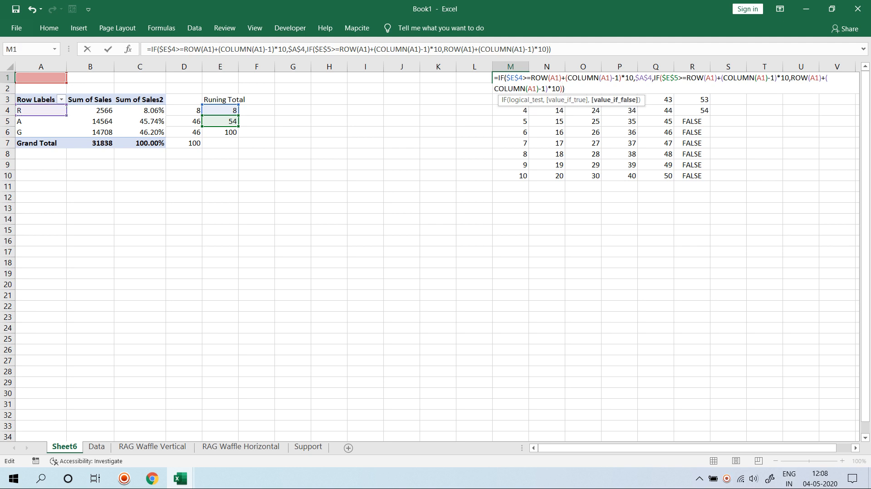
key(BackSpace)
key(BackSpace)
key(BackSpace)
key(BackSpace)
key(BackSpace)
key(BackSpace)
key(BackSpace)
key(BackSpace)
key(BackSpace)
key(BackSpace)
key(BackSpace)
key(BackSpace)
key(BackSpace)
key(BackSpace)
key(BackSpace)
key(BackSpace)
key(BackSpace)
key(BackSpace)
key(BackSpace)
key(BackSpace)
key(BackSpace)
key(BackSpace)
key(BackSpace)
key(BackSpace)
key(BackSpace)
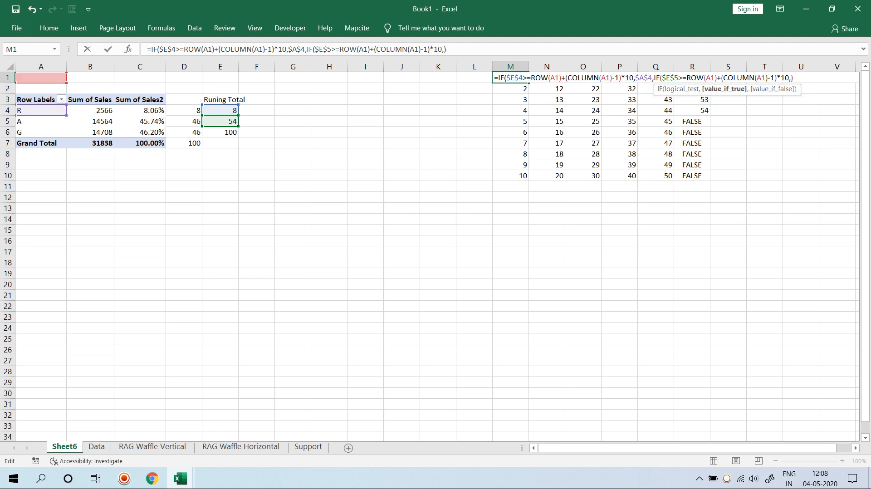
click(41, 132)
click(41, 121)
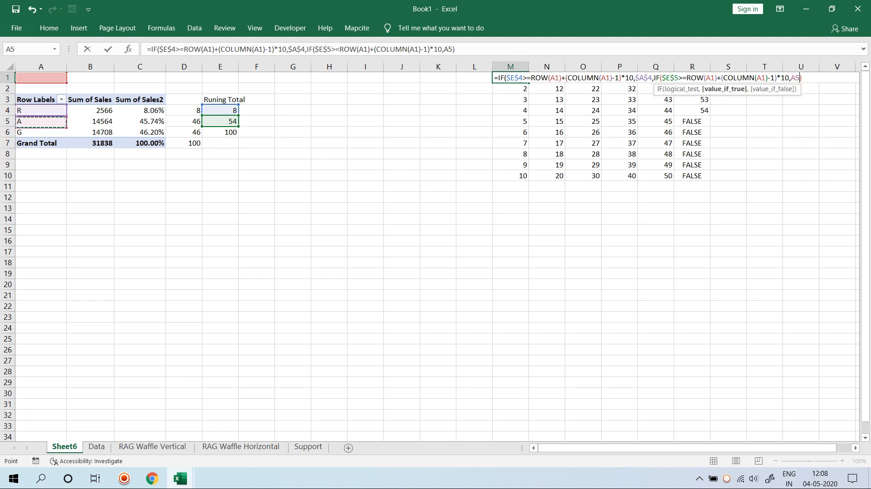
key(F4)
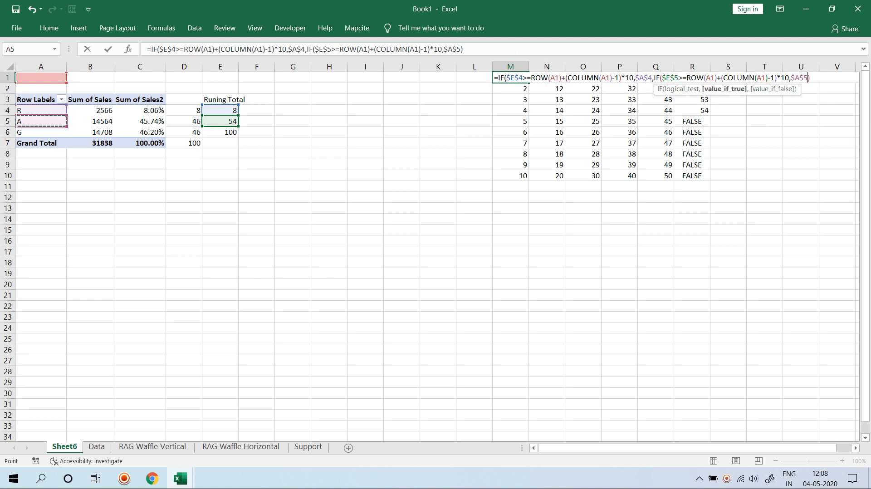
Add $A$6 as the nested IF's false value and enter the M1 formula
text(,)
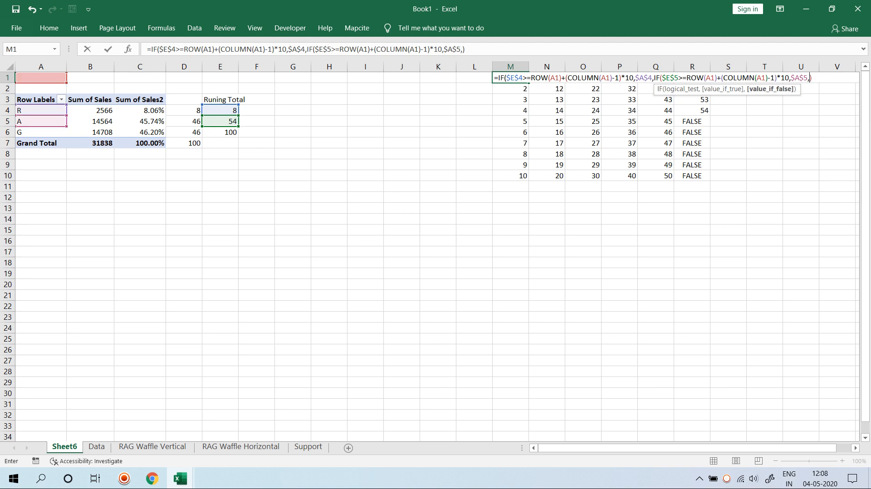
click(41, 132)
key(F4)
key(Return)
key(Return)
Fill the updated M1 formula down to M10
key(shift+Up)
key(Up)
key(ctrl+shift+Down)
key(ctrl+d)
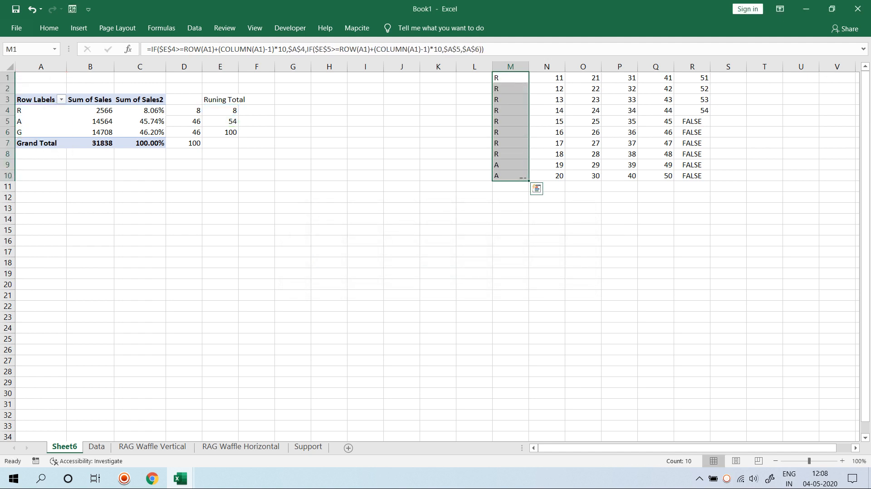
Fill the formulas in M1:M10 across through column V to complete the 10 by 10 grid
key(shift+Right)
key(shift+Right)
key(shift+Right)
key(shift+Right)
key(shift+Right)
key(shift+Right)
key(shift+Right)
key(shift+Right)
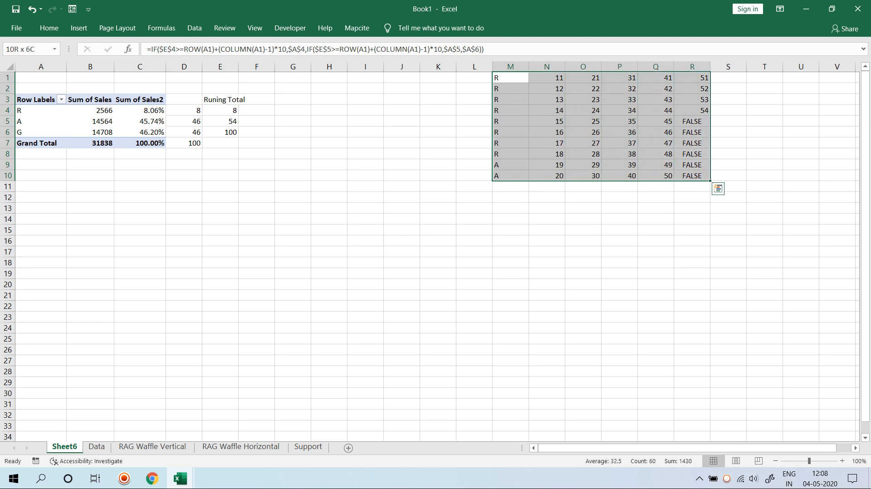
key(ctrl+r)
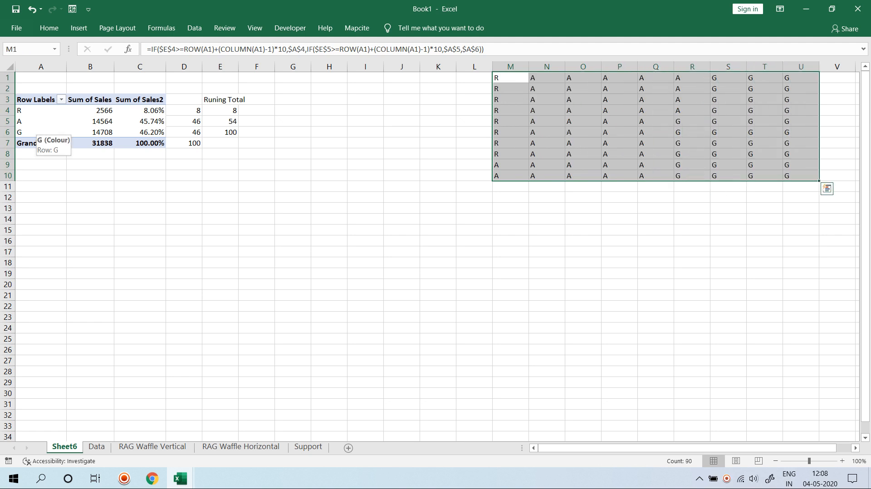
key(shift+Right)
key(ctrl+r)
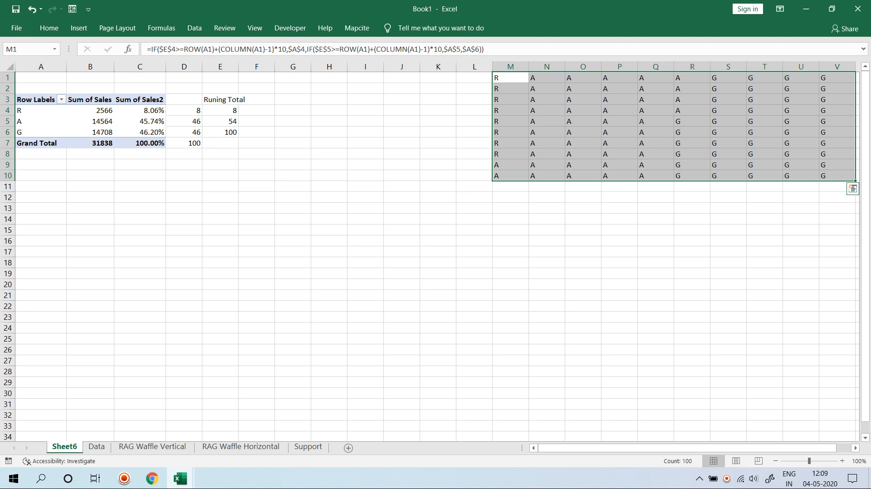
Autofit columns M through V, widen them slightly and evenly, and select the grid M1:V10
drag(510, 67, 834, 67)
double_click(529, 67)
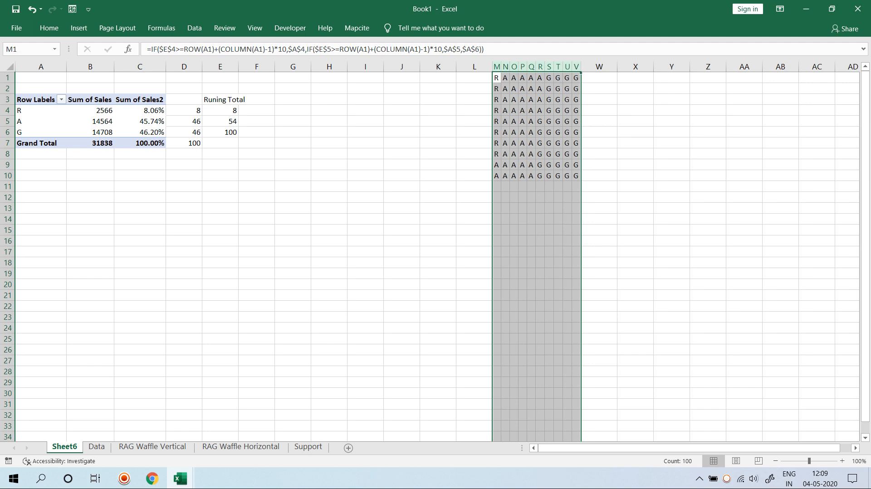
drag(500, 67, 505, 66)
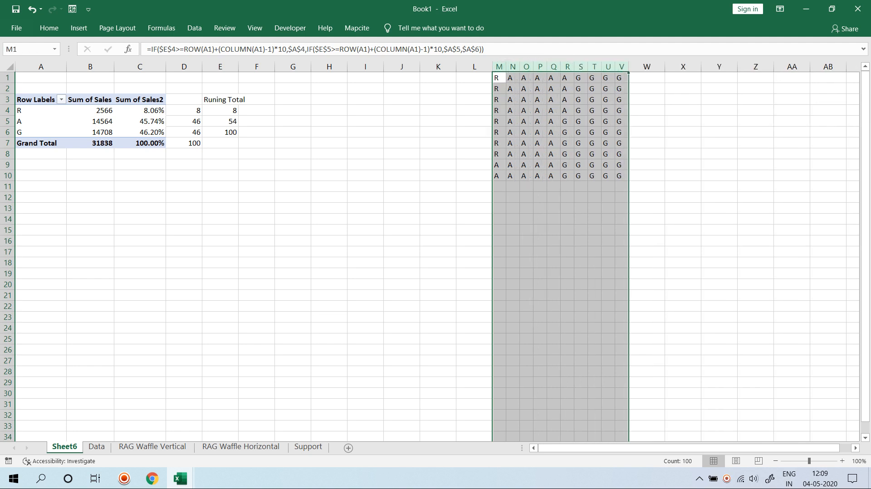
click(512, 110)
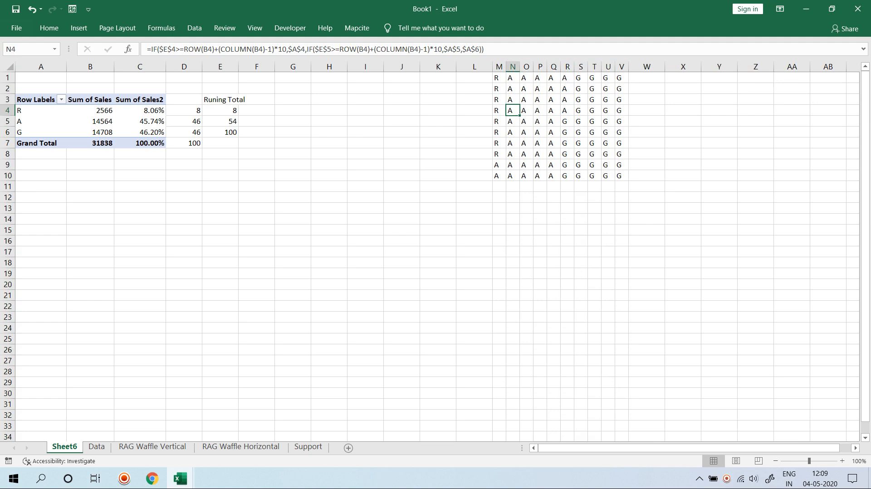
drag(496, 78, 618, 176)
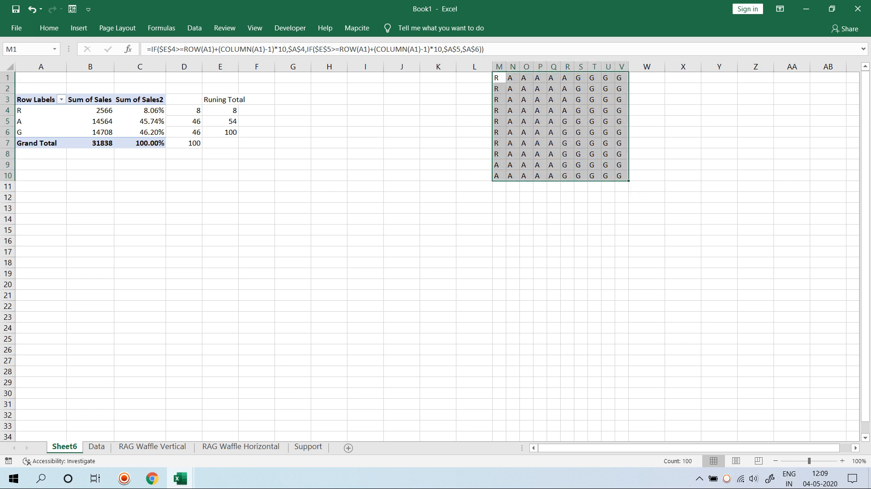
Open the custom number format settings for the selected grid M1:V10
click(49, 27)
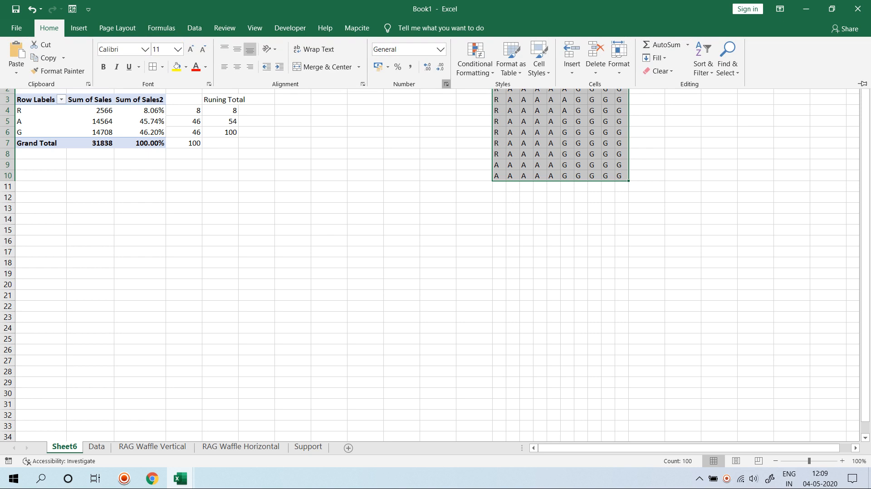
click(446, 84)
click(91, 199)
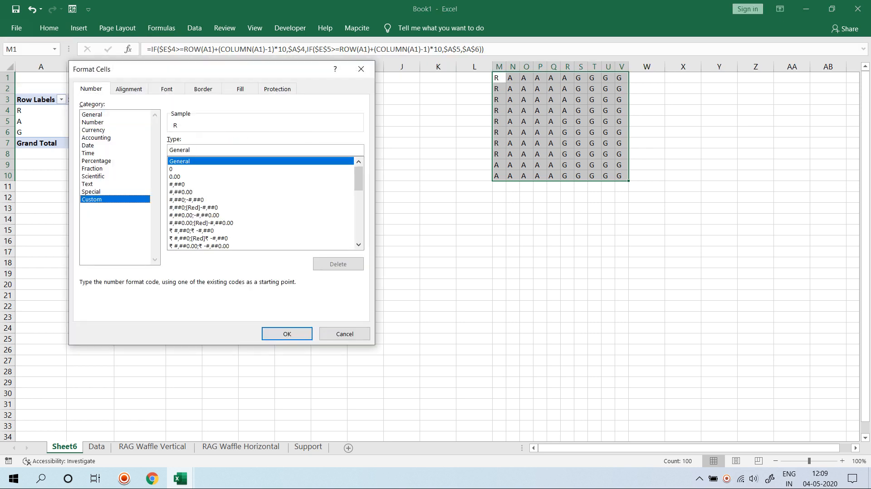
click(191, 150)
Read the Chrome page on the four parts of a custom number format and return to the Book1 workbook in Excel
key(super+e)
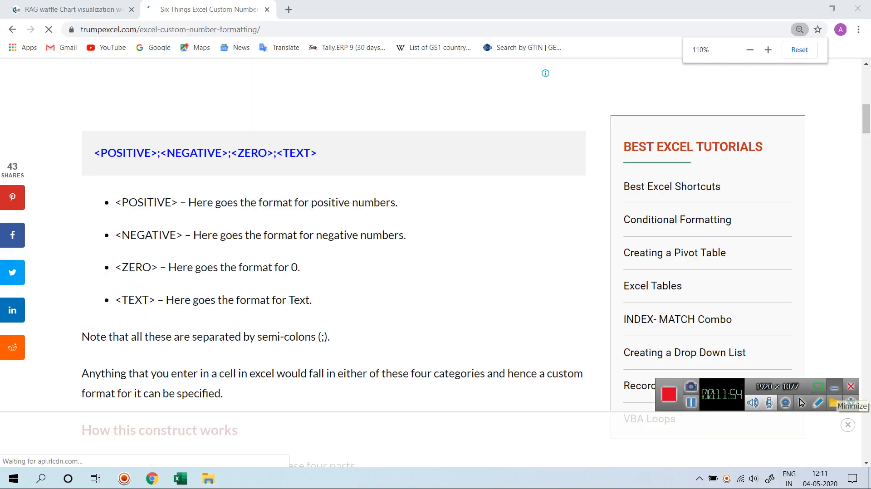
click(834, 387)
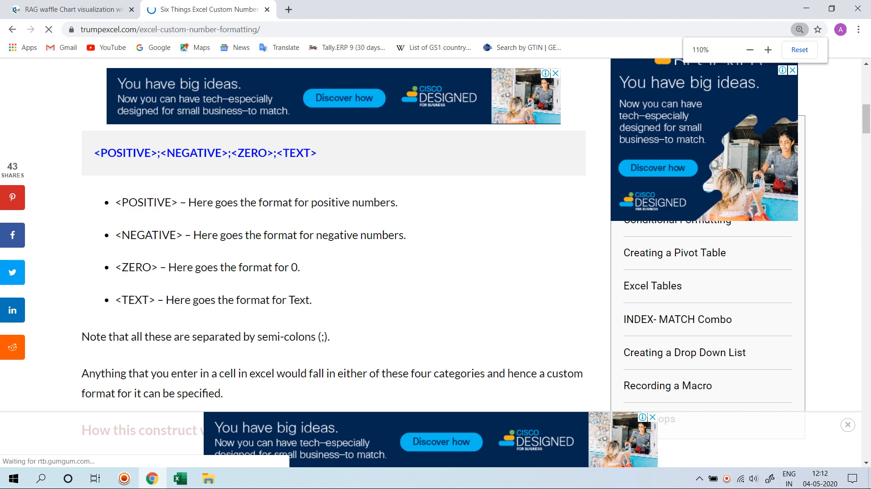
mouse_move(180, 478)
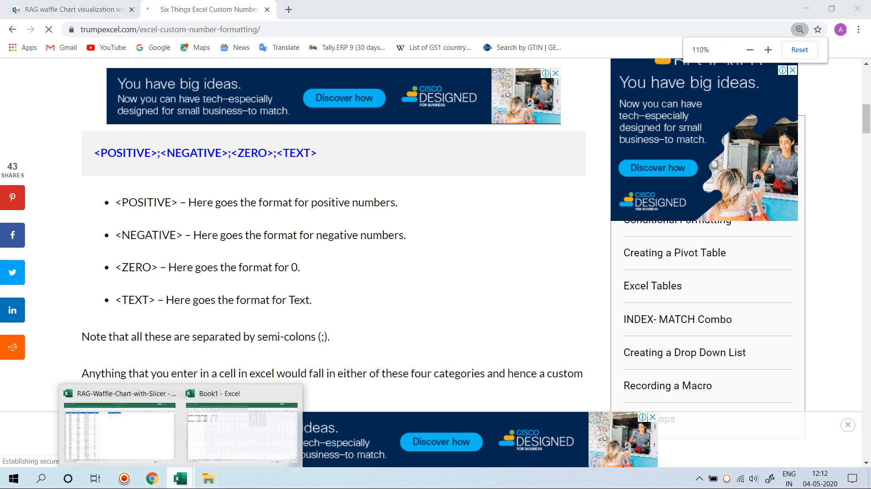
click(242, 431)
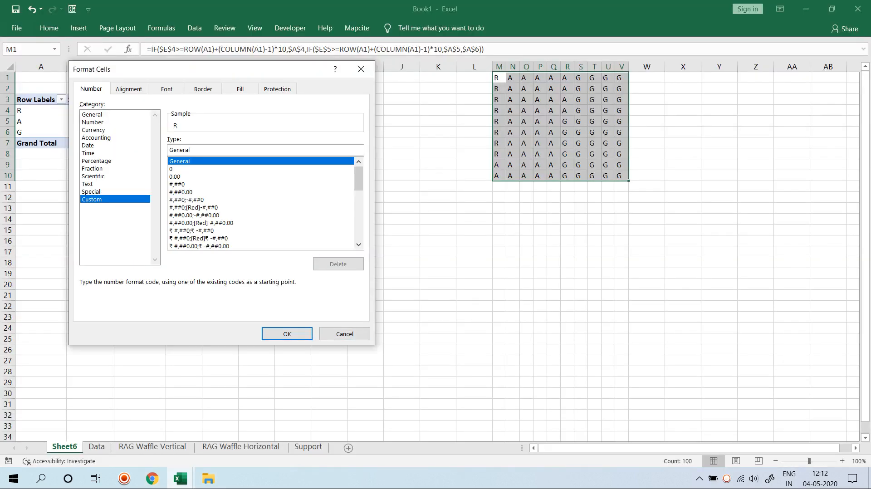
Try the custom number format ;;;= on M1:V10 and undo it
key(BackSpace)
key(BackSpace)
key(BackSpace)
key(BackSpace)
key(BackSpace)
key(BackSpace)
key(BackSpace)
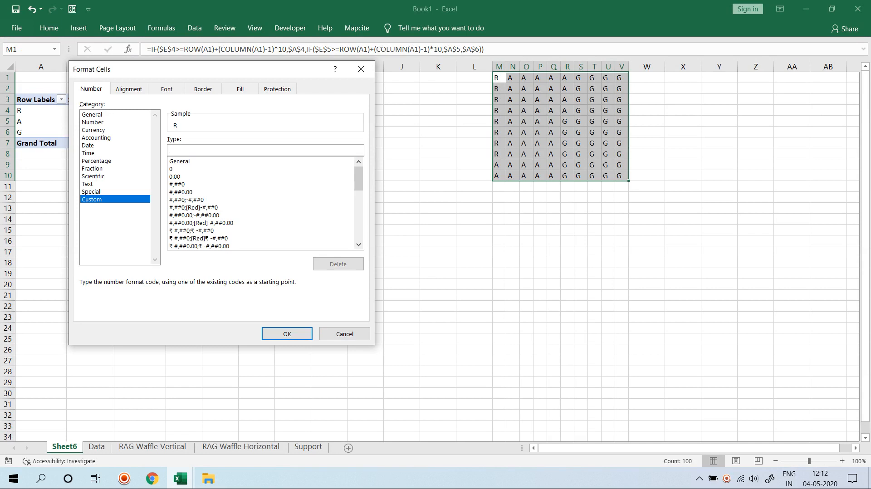
text(;;;=)
key(Return)
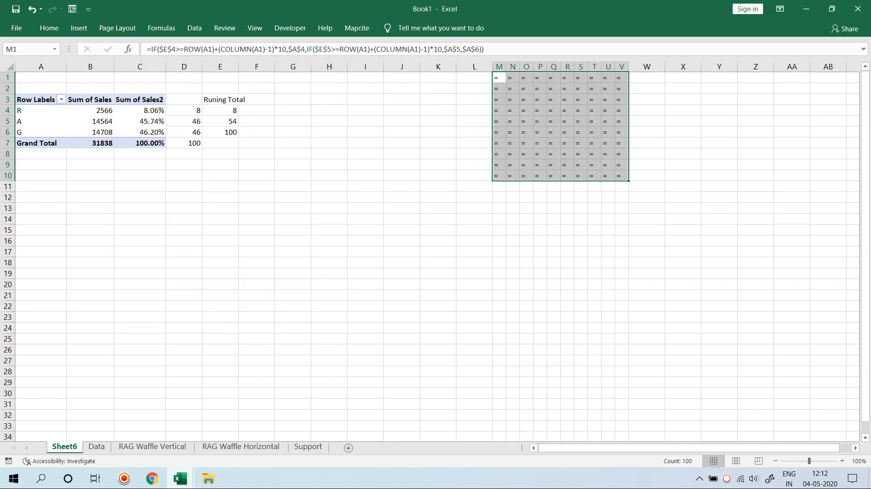
key(ctrl+z)
Start a conditional formatting rule for M1:V10 that formats only cells whose value is equal to R
click(49, 28)
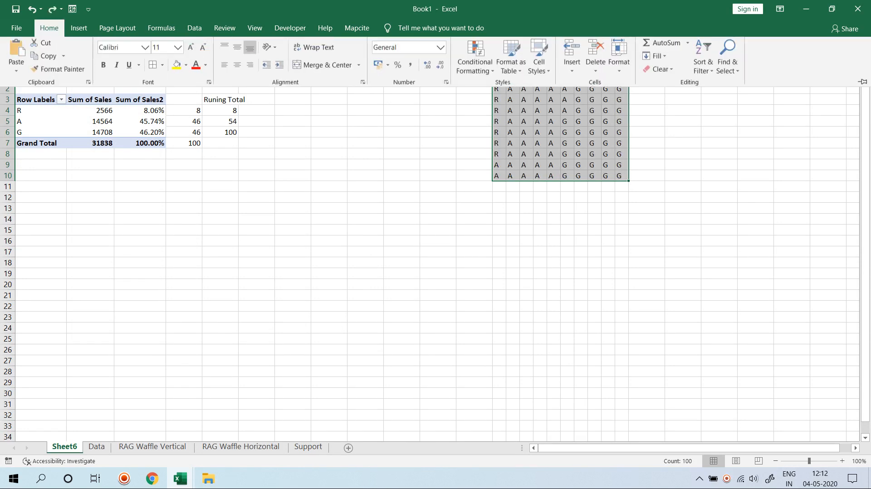
click(475, 61)
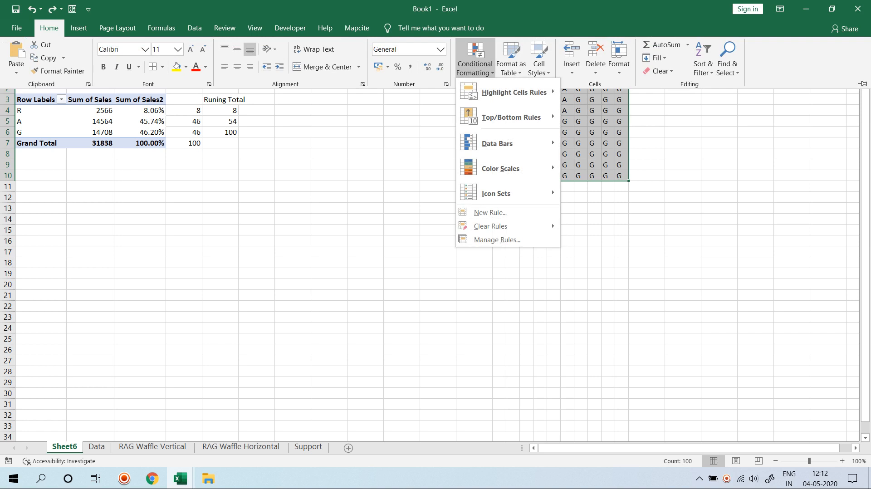
click(490, 212)
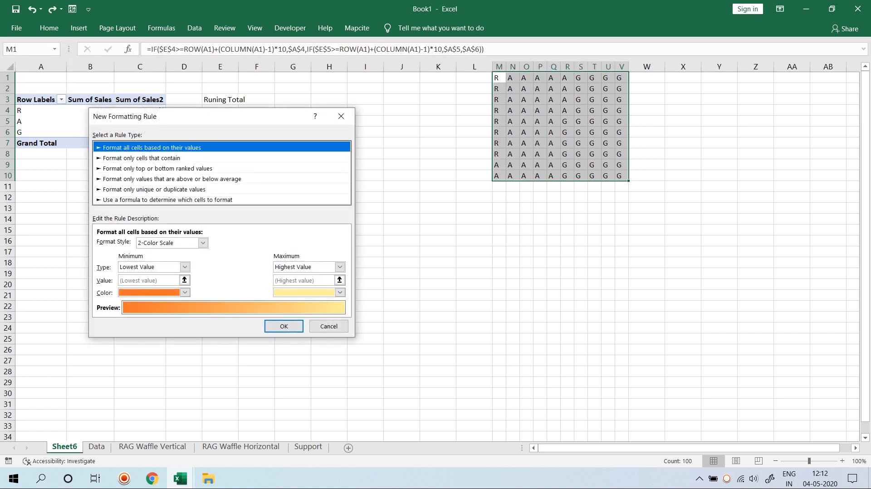
click(141, 158)
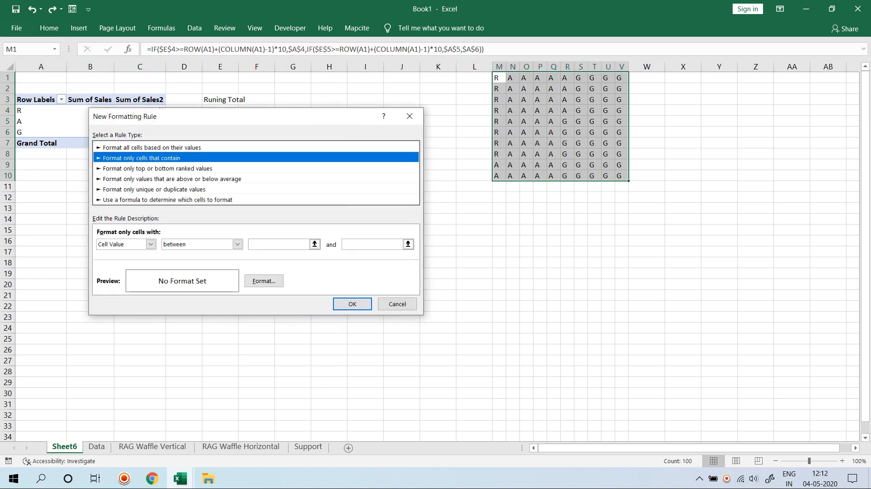
click(237, 244)
click(175, 270)
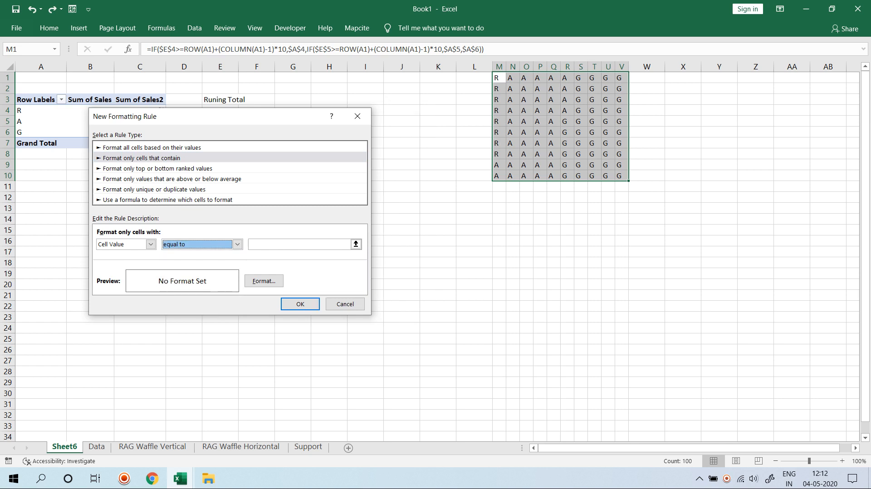
click(299, 244)
text(R)
Set the R rule's font format to bold and red
click(264, 281)
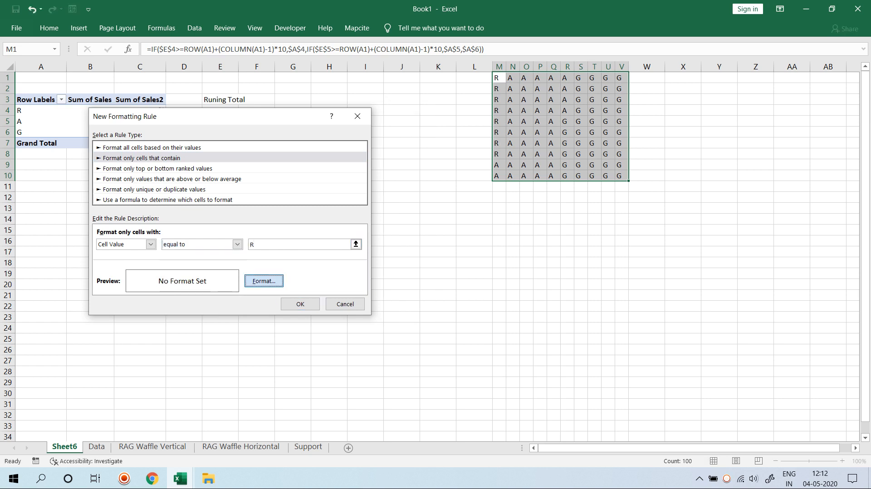
click(219, 131)
click(247, 177)
click(225, 276)
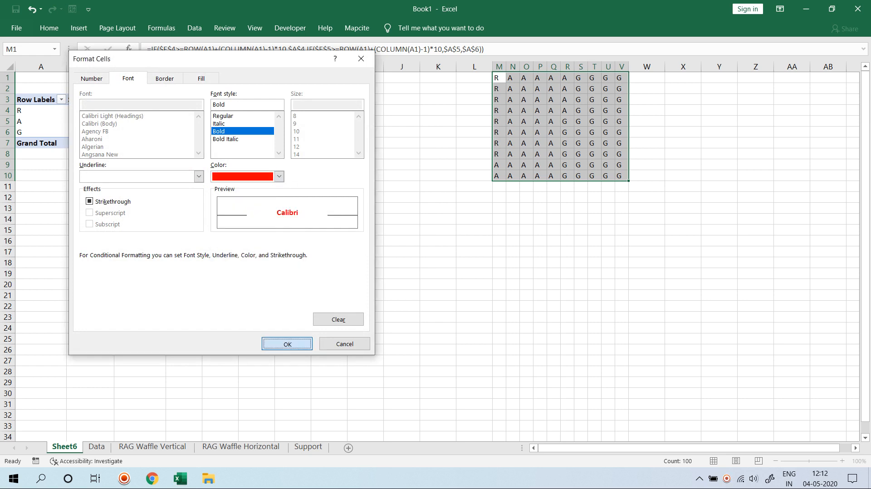
click(287, 343)
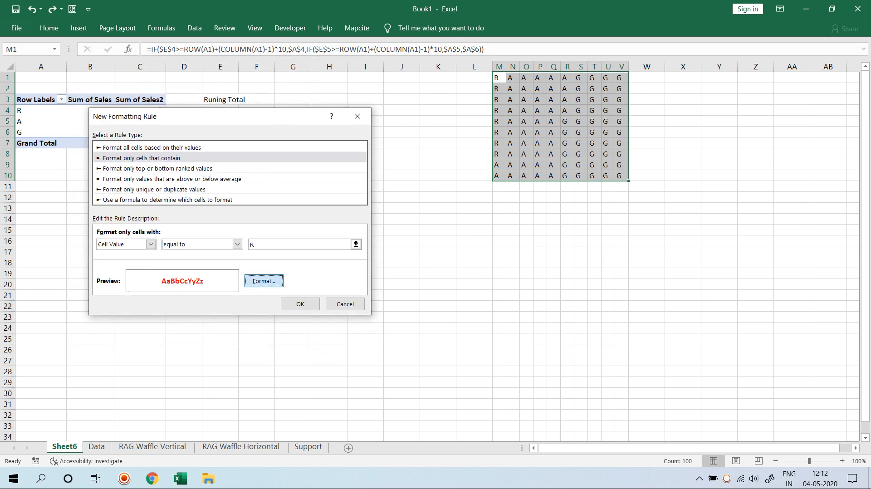
Reopen the format settings of the R rule
click(264, 281)
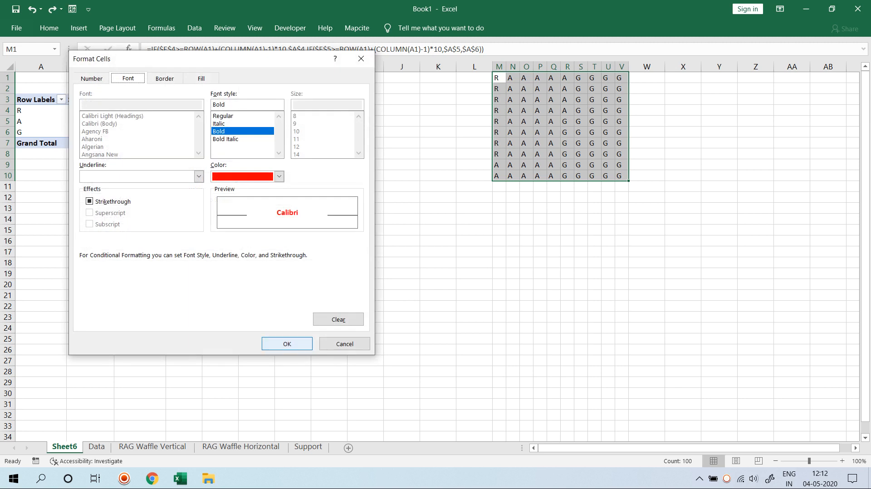
Save the conditional formatting rule that gives cells equal to R a bold red font
click(287, 343)
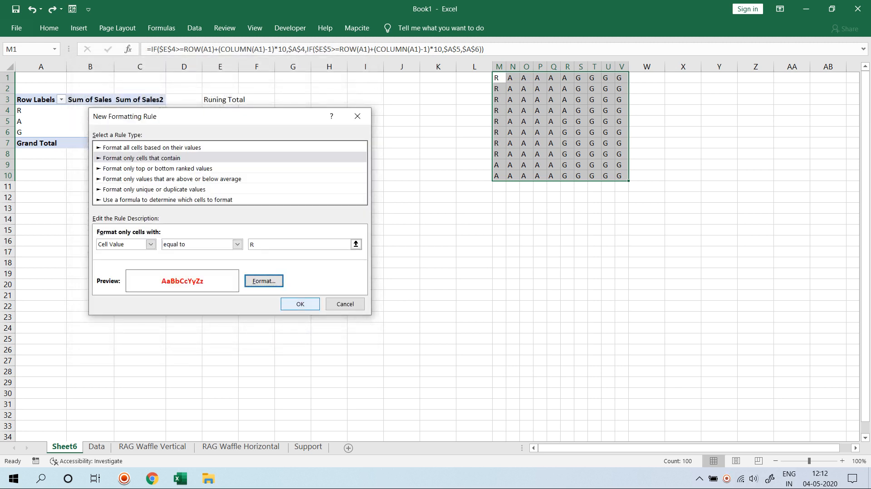
click(300, 304)
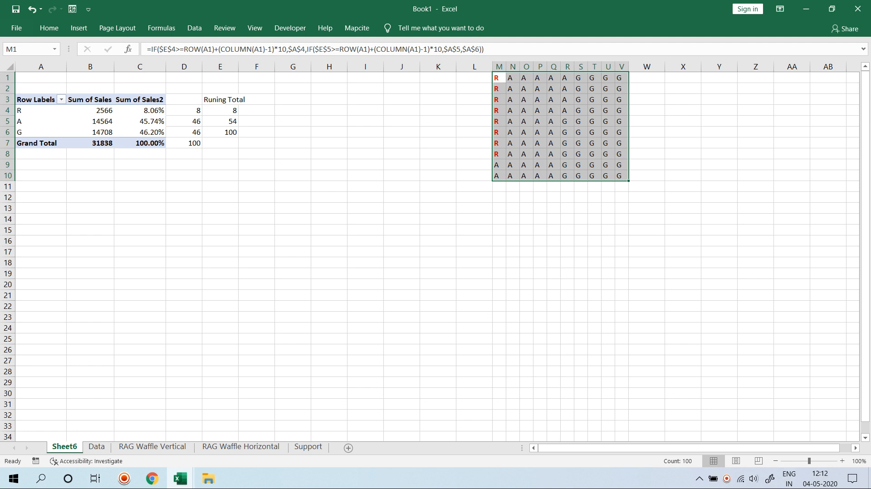
Start a new conditional formatting rule on grid M1:V10 for only cells that contain the value A
click(49, 28)
click(475, 59)
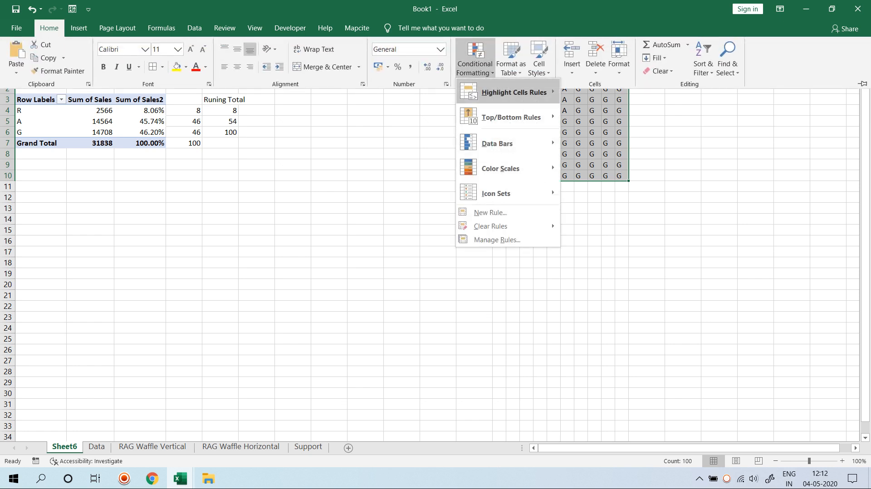
click(490, 212)
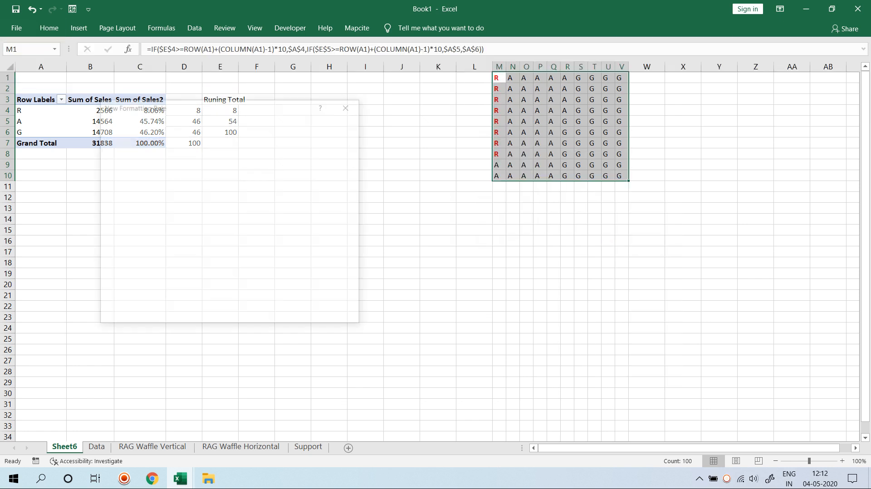
click(149, 147)
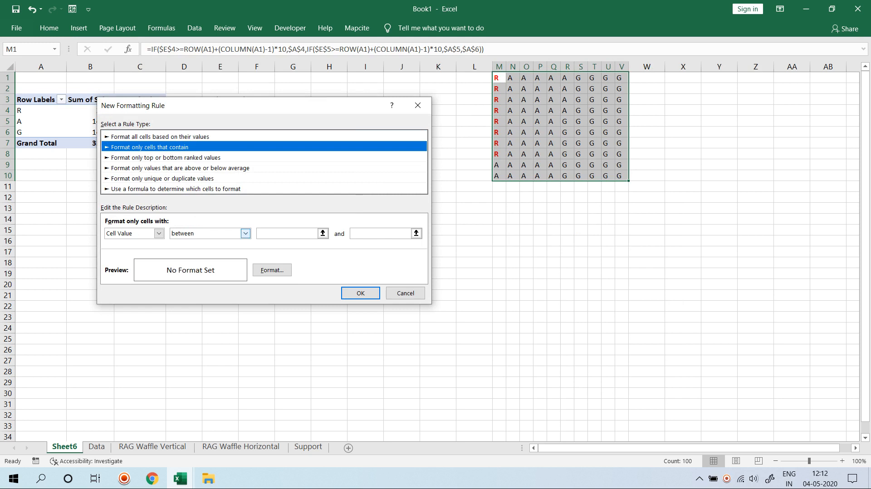
click(287, 233)
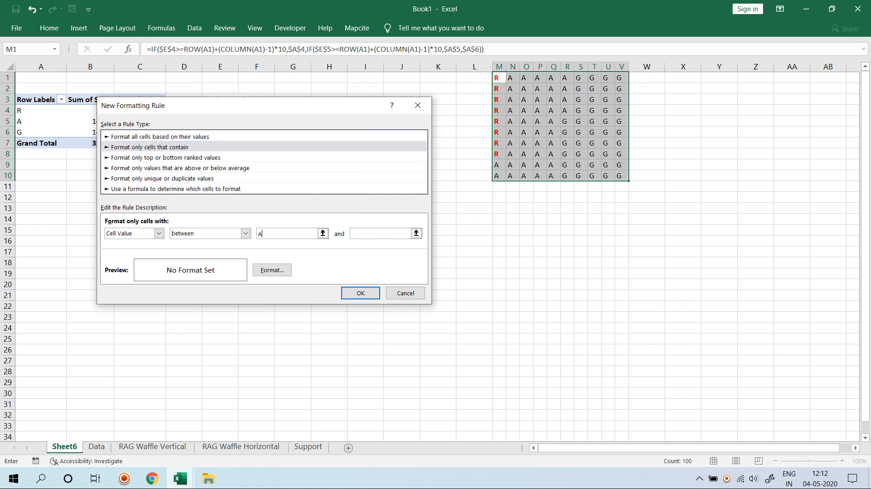
Set the A rule's format to a bold yellow font
click(272, 270)
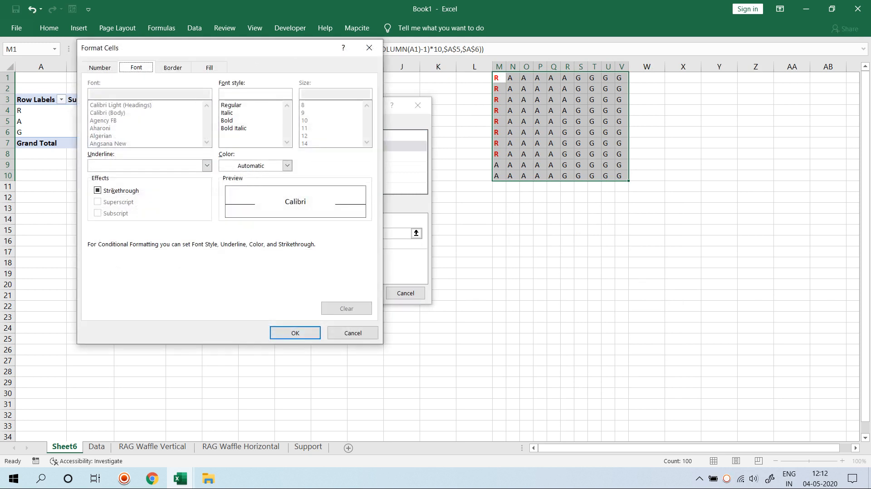
click(227, 121)
click(287, 166)
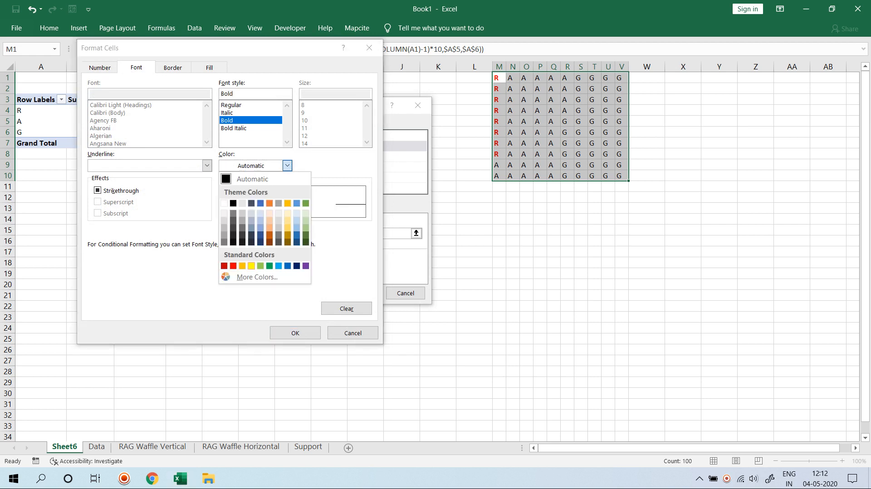
click(251, 266)
click(295, 333)
Set the A rule's comparison to equal to and save the rule
click(360, 293)
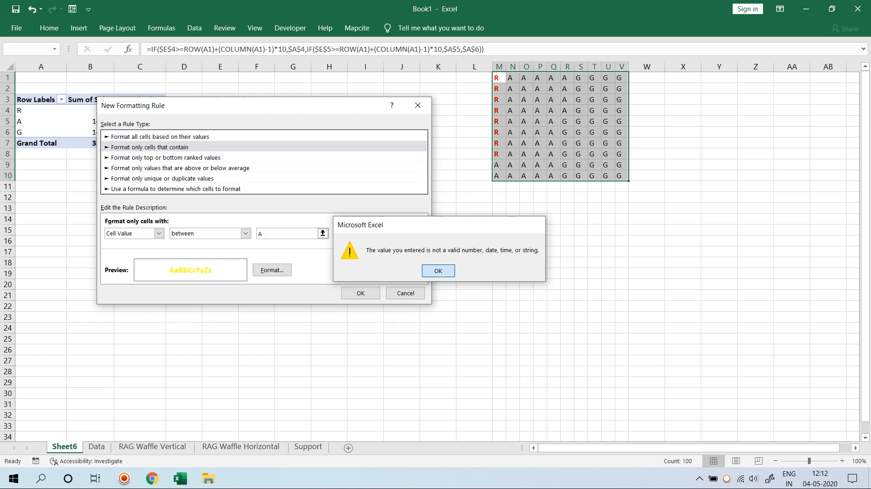
click(438, 271)
click(245, 233)
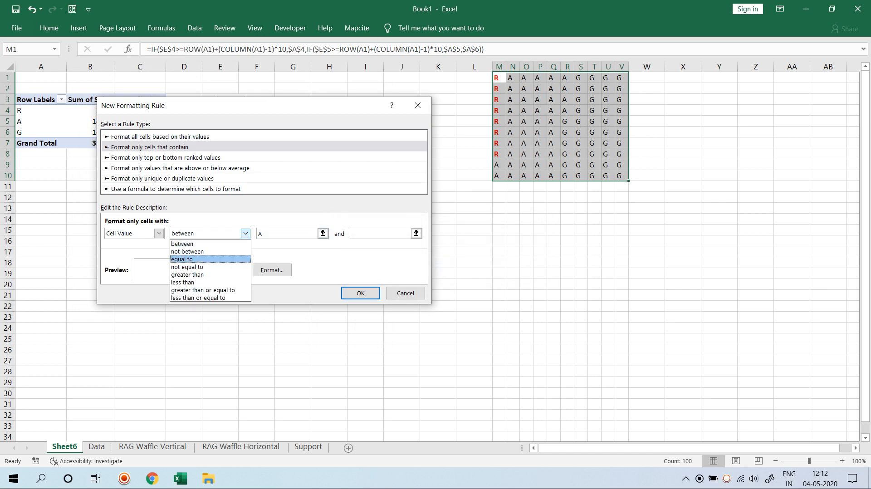
click(182, 259)
click(308, 293)
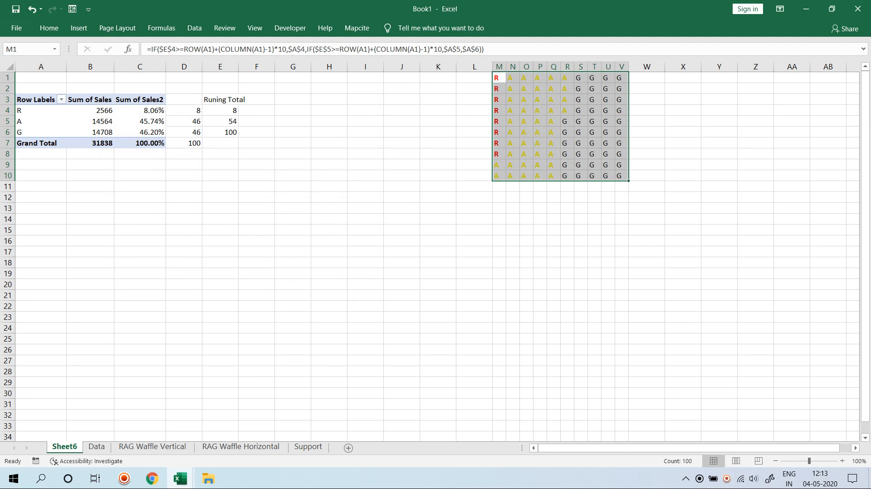
click(49, 27)
click(474, 63)
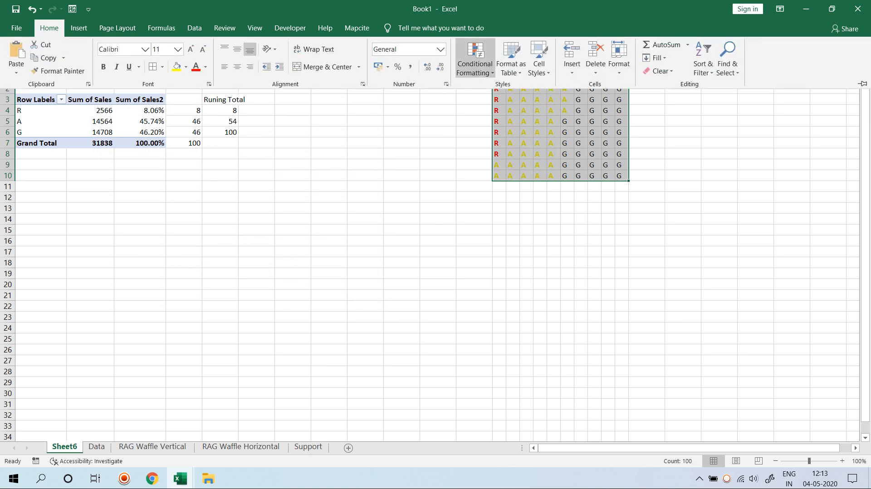
click(490, 212)
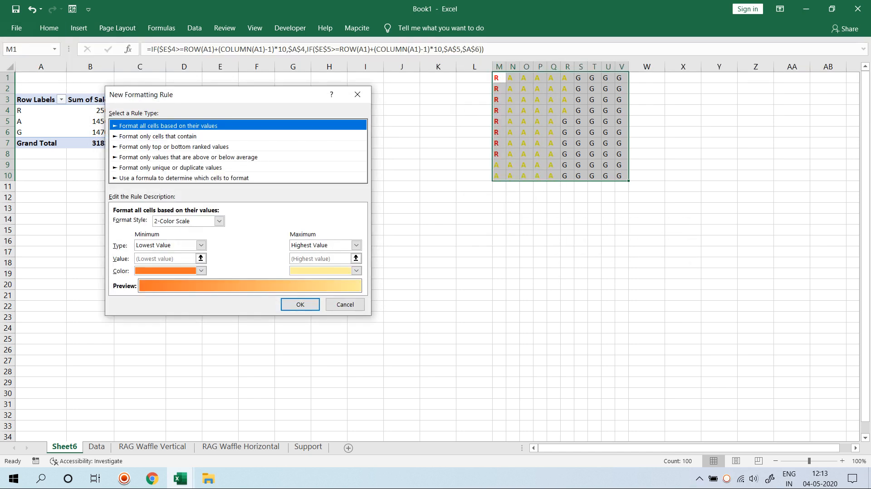
click(358, 94)
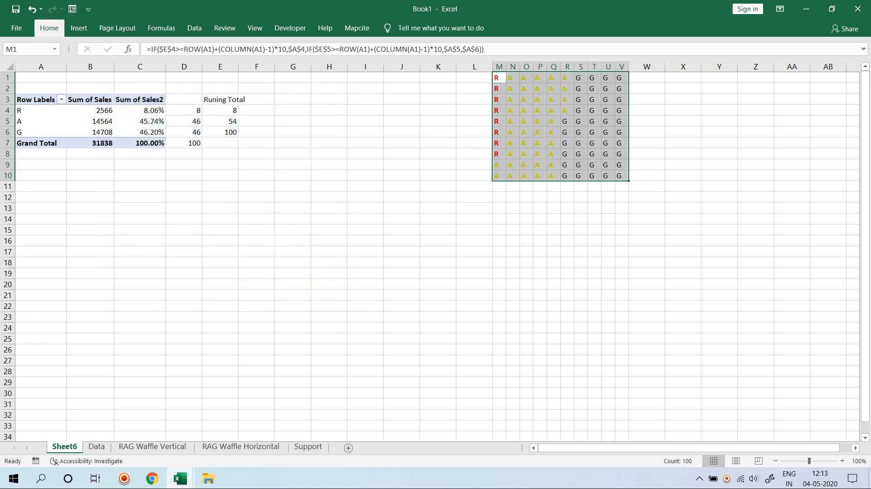
Edit the existing conditional formatting rule for A to use an orange font colour and apply it to the grid
click(49, 27)
click(475, 63)
click(490, 239)
double_click(199, 189)
click(272, 271)
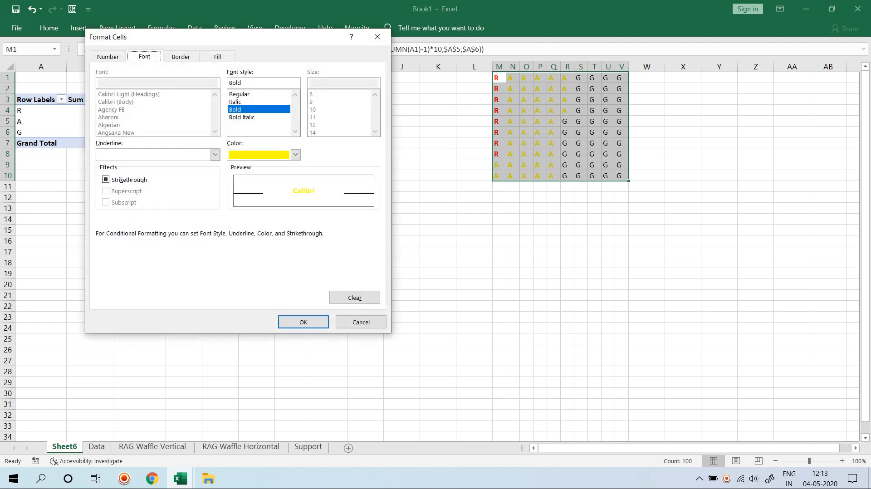
click(295, 155)
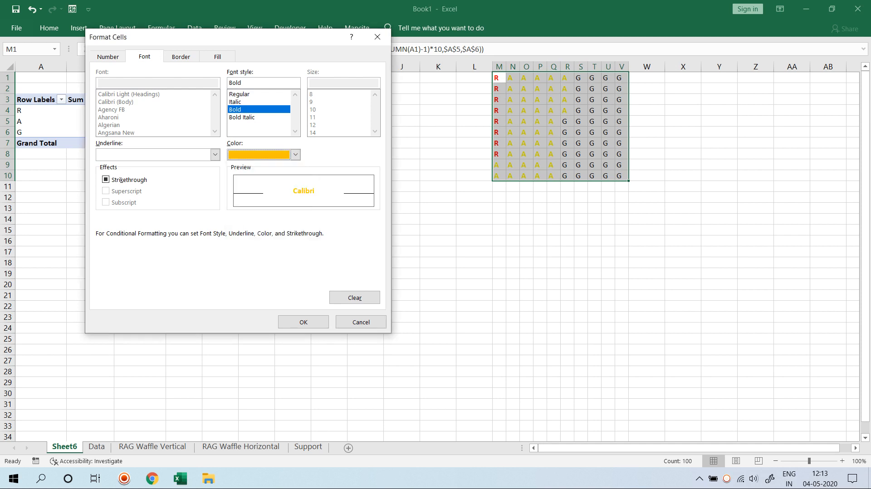
click(303, 321)
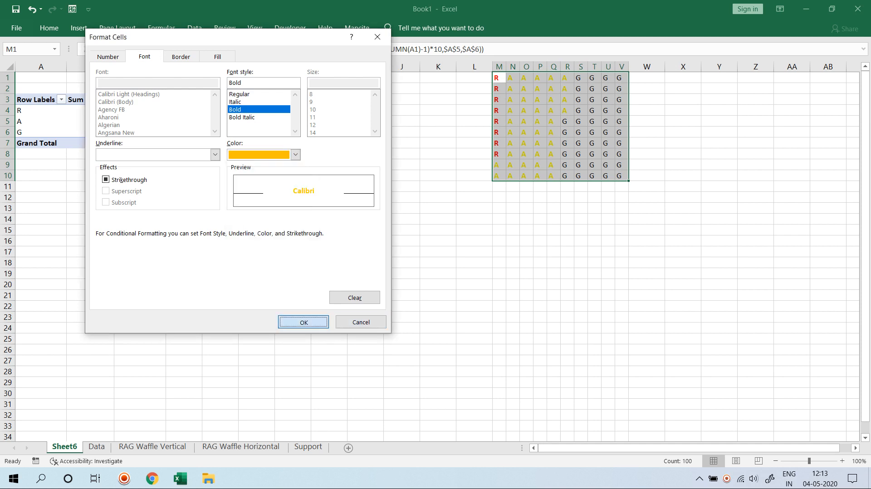
click(308, 293)
click(390, 274)
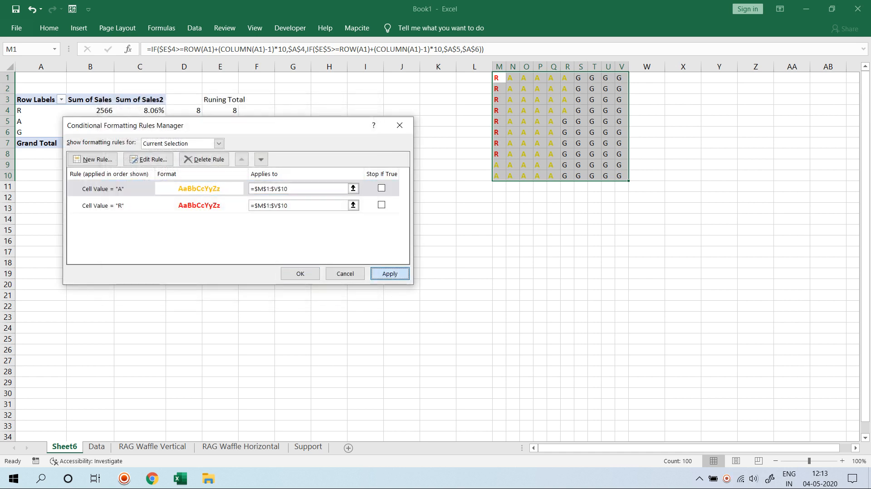
click(300, 274)
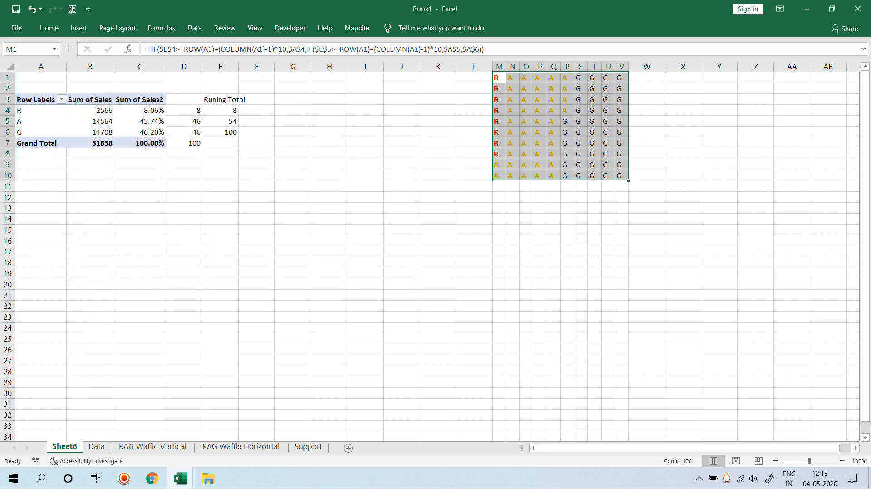
Start a new conditional formatting rule on the grid for only cells whose value is equal to G
click(49, 28)
click(475, 63)
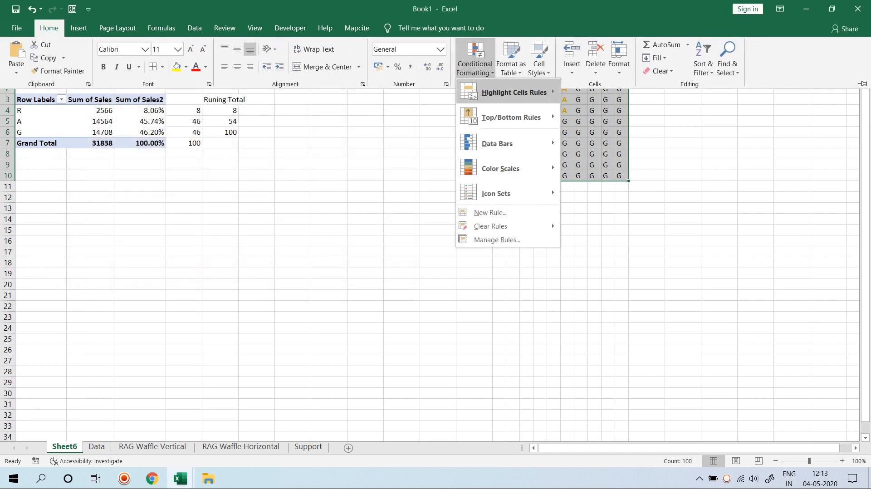
click(489, 212)
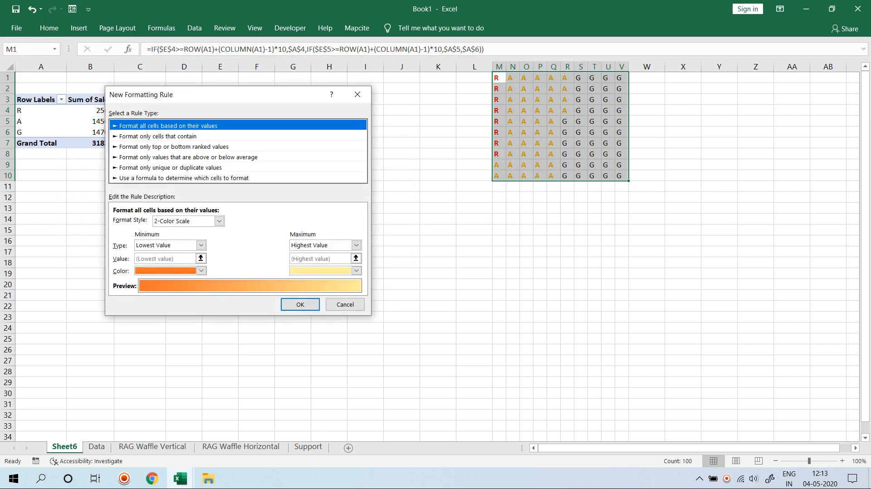
click(158, 136)
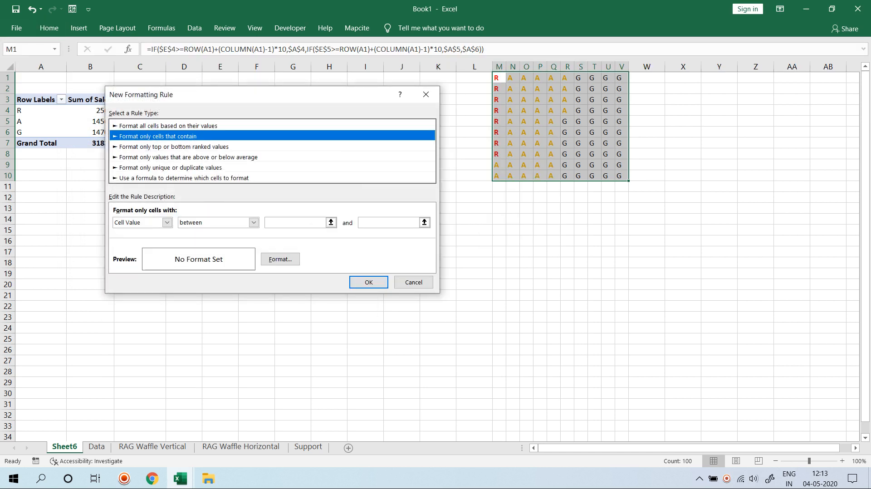
click(253, 223)
click(195, 248)
click(315, 222)
text(g)
key(BackSpace)
text(a)
Give the G rule a bold font in the darkest theme green and save the rule
click(280, 259)
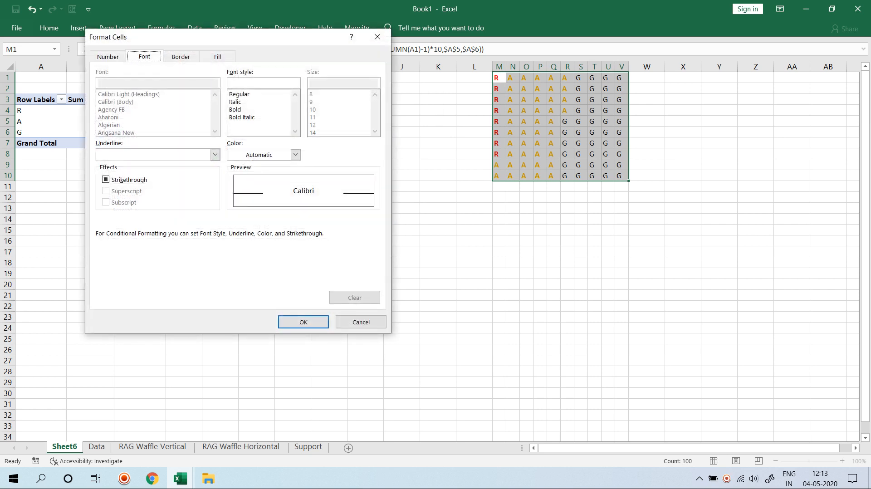
click(245, 109)
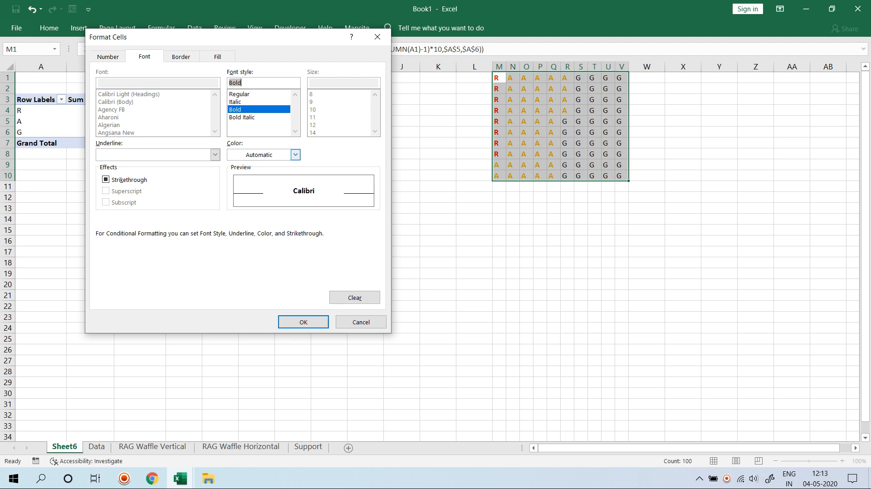
click(295, 155)
click(278, 255)
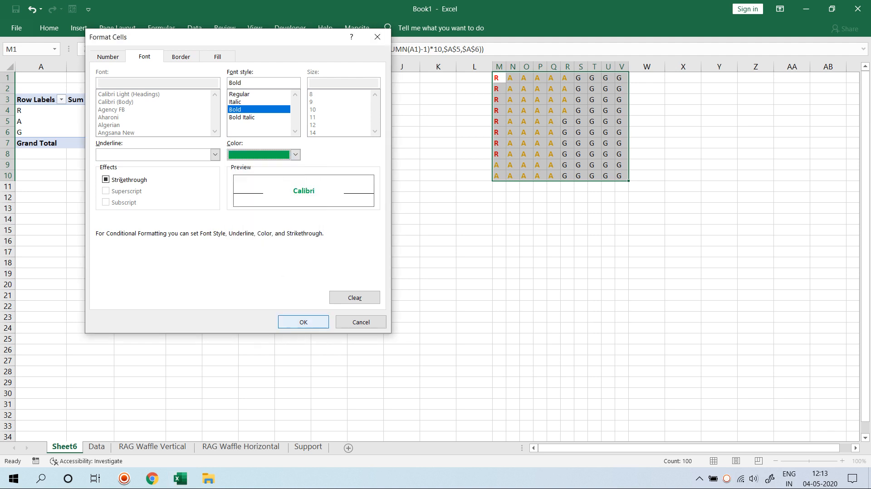
click(295, 155)
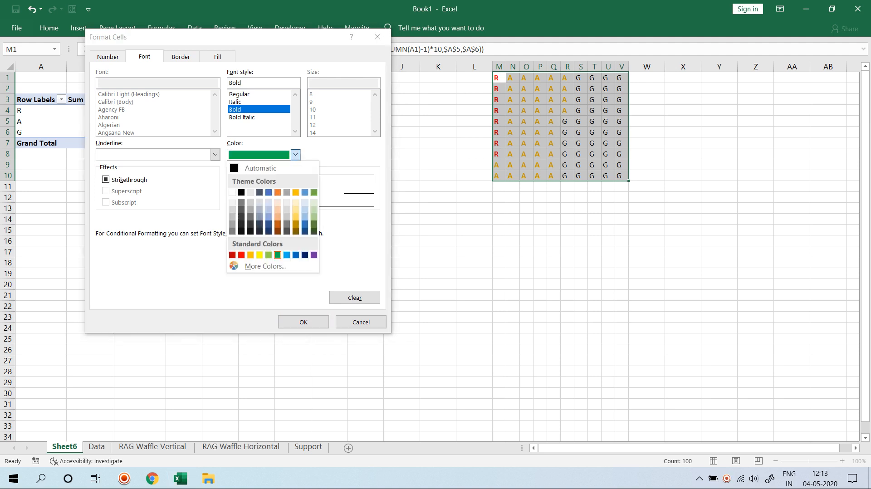
click(314, 231)
click(303, 322)
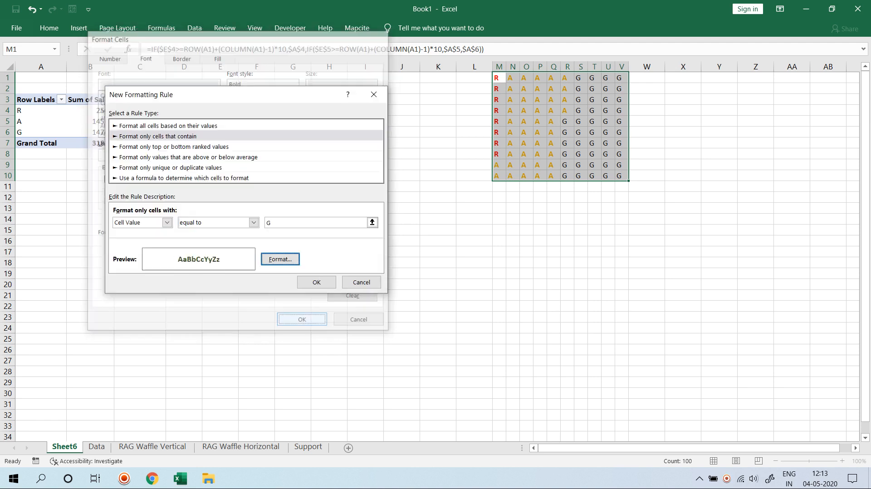
click(317, 282)
click(329, 252)
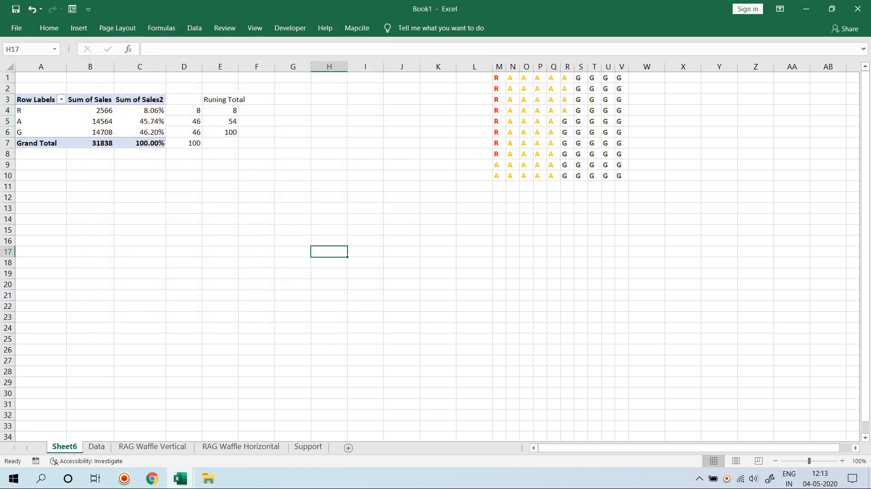
Apply the custom number format ;;;= to the letter grid M1:V10
drag(497, 78, 621, 176)
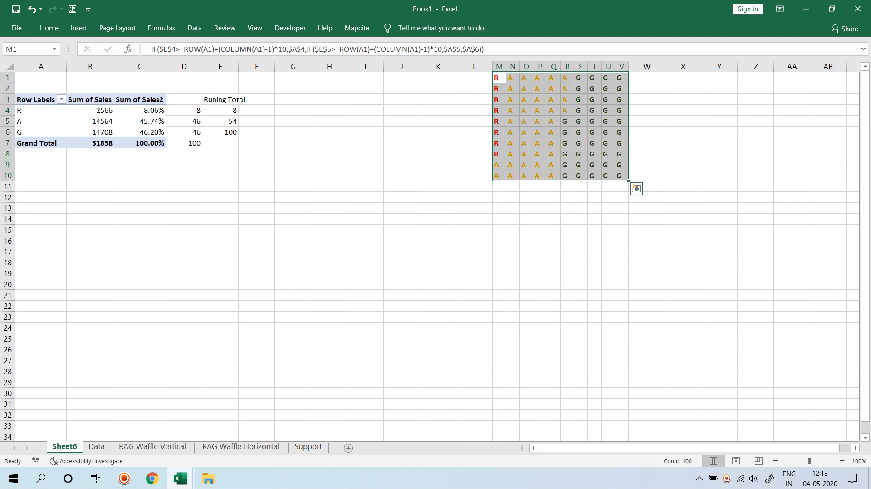
click(49, 27)
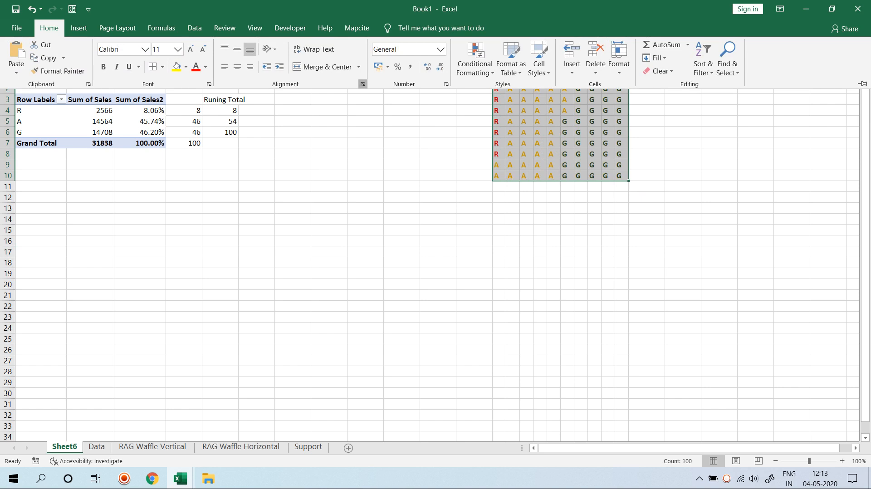
click(363, 84)
click(116, 56)
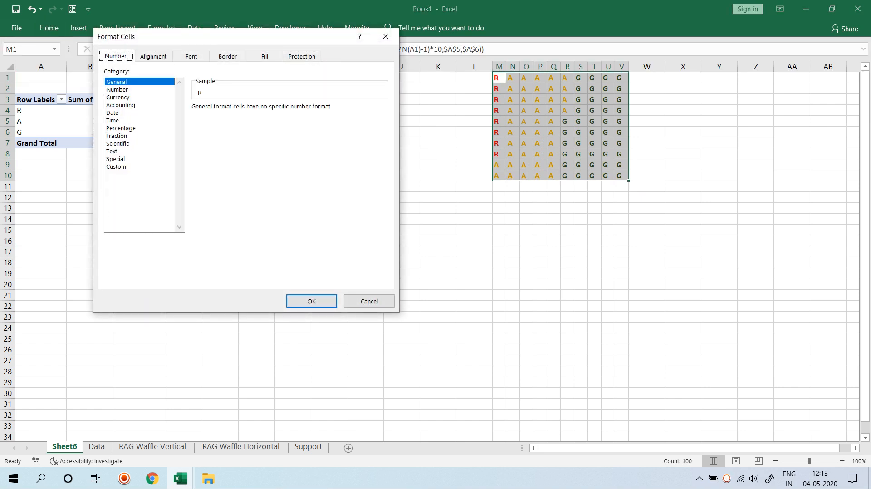
click(116, 159)
click(116, 167)
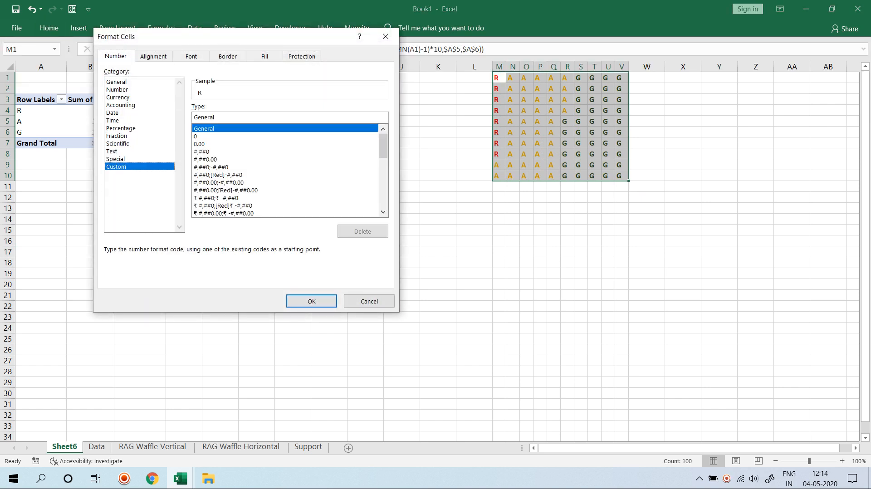
double_click(203, 118)
text(;;;)
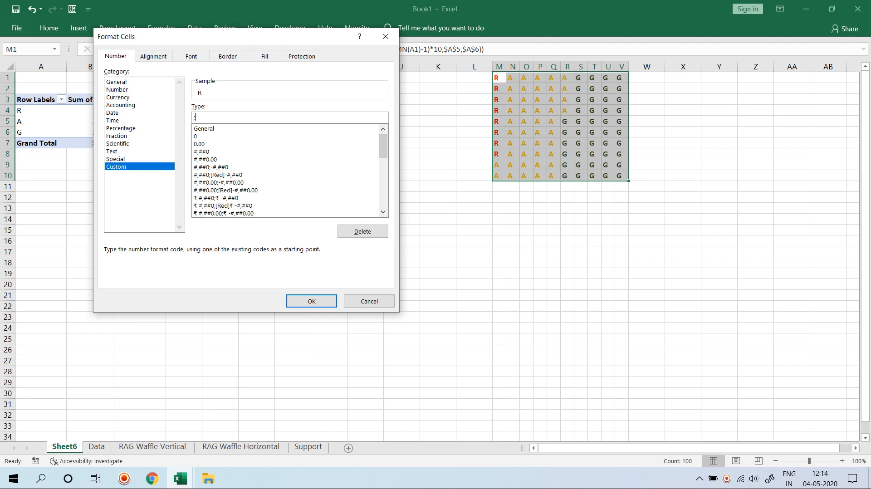
text(=)
key(Return)
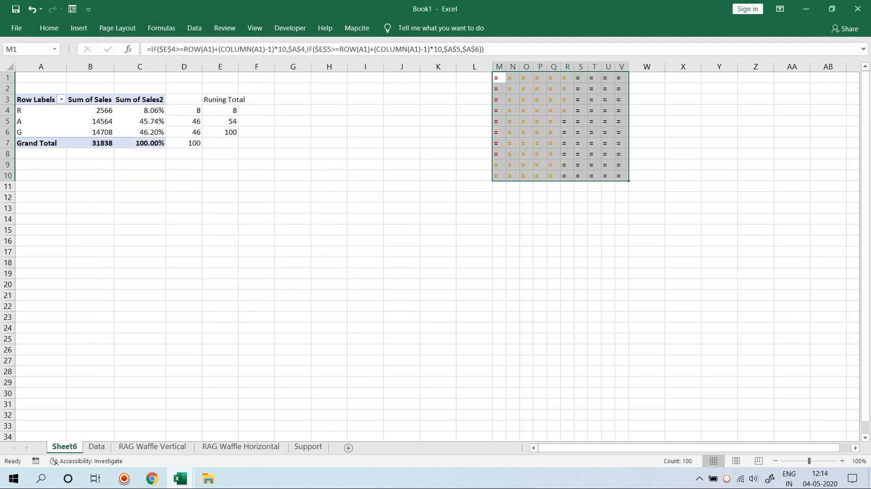
Make the cells in grid M1:V10 bold
key(ctrl+q)
click(49, 29)
click(103, 67)
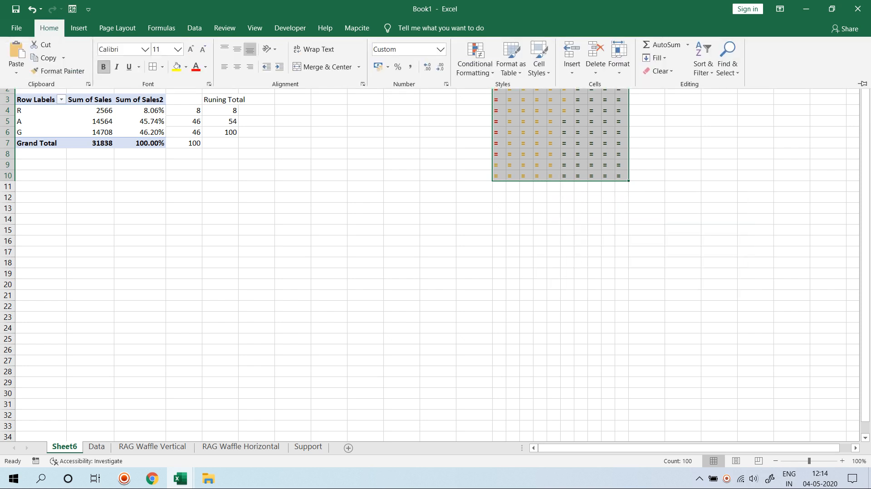
Increase the font size of grid M1:V10 to 14 and change its font to Webdings
click(190, 49)
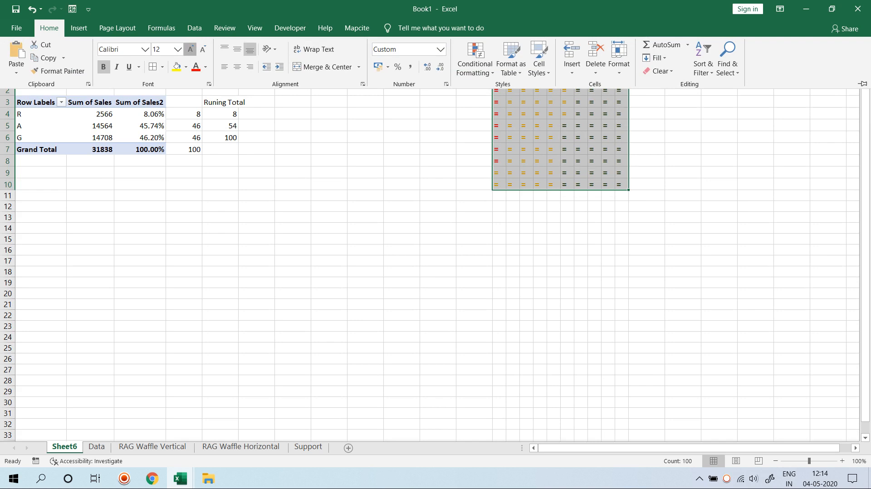
click(191, 49)
click(117, 49)
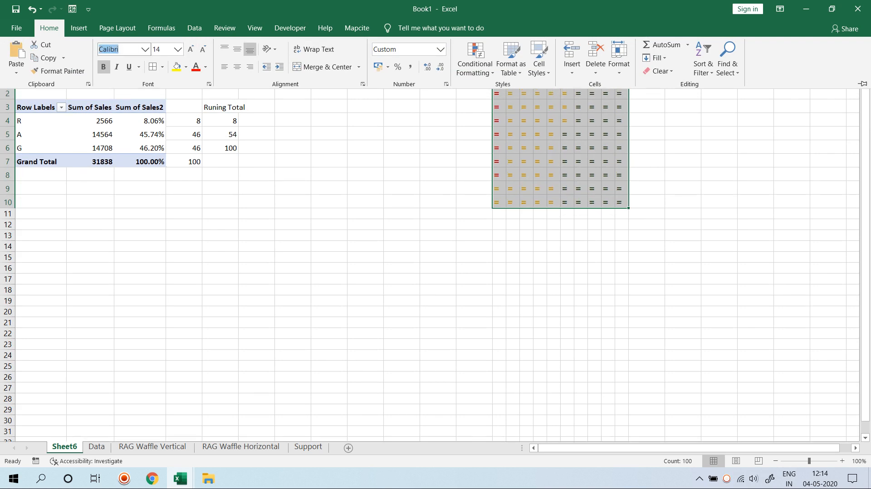
text(W)
key(Return)
click(540, 135)
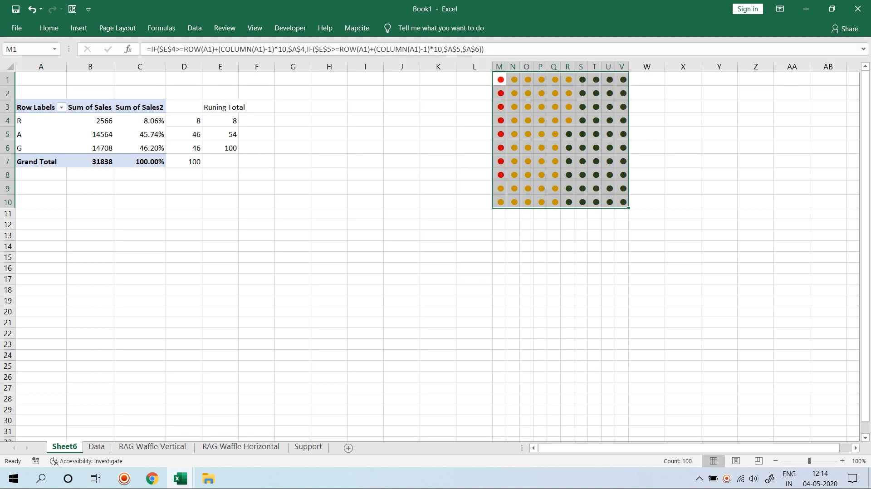
click(539, 135)
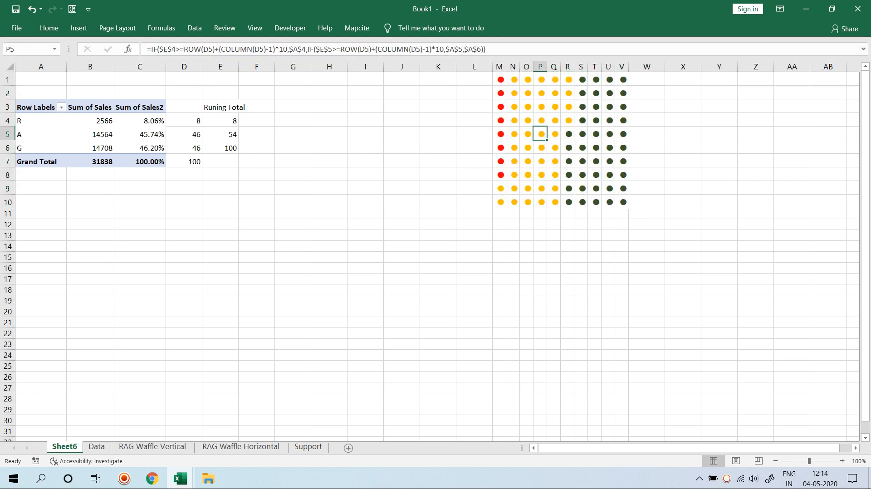
Increase the font size of the dots in grid M1:V10 to 18
drag(499, 80, 623, 202)
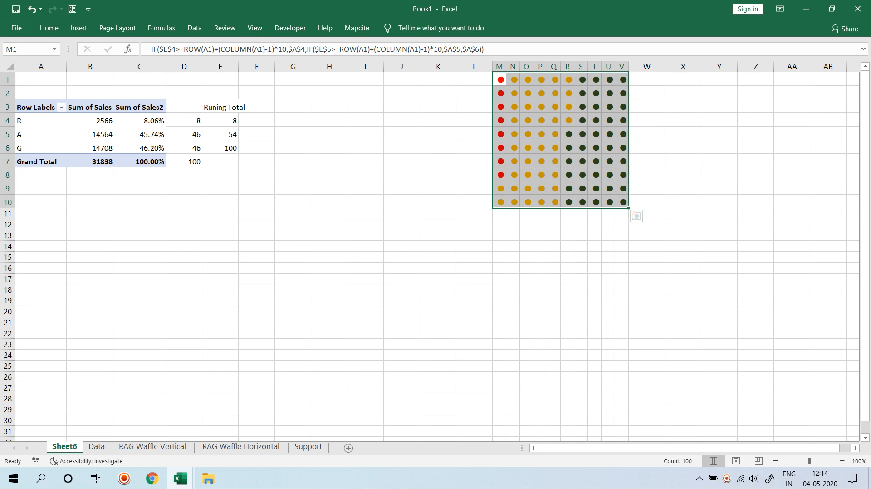
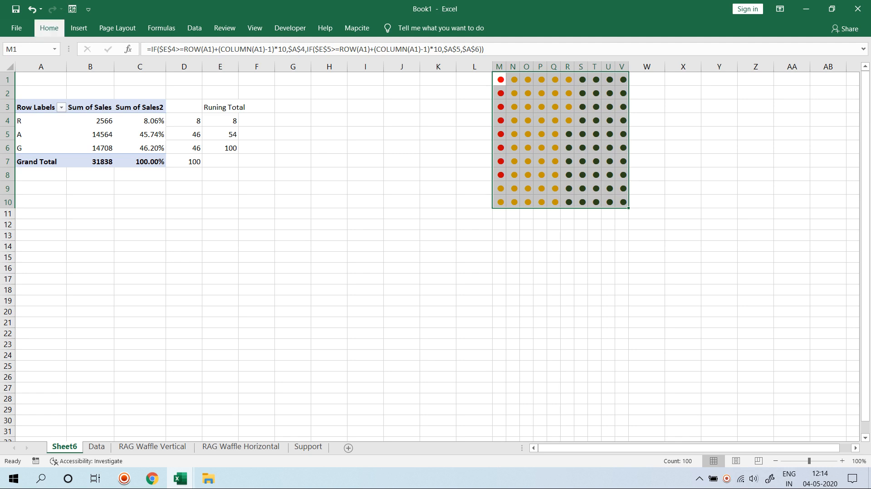
click(49, 28)
click(191, 49)
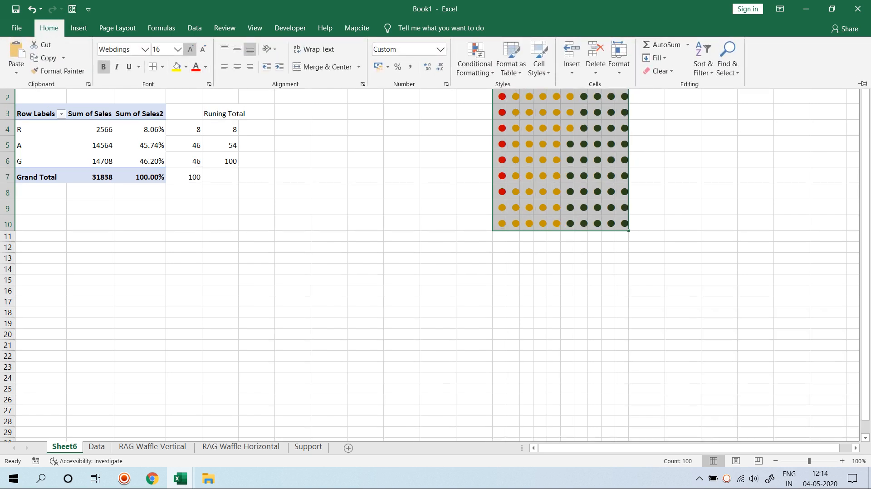
click(190, 49)
click(408, 136)
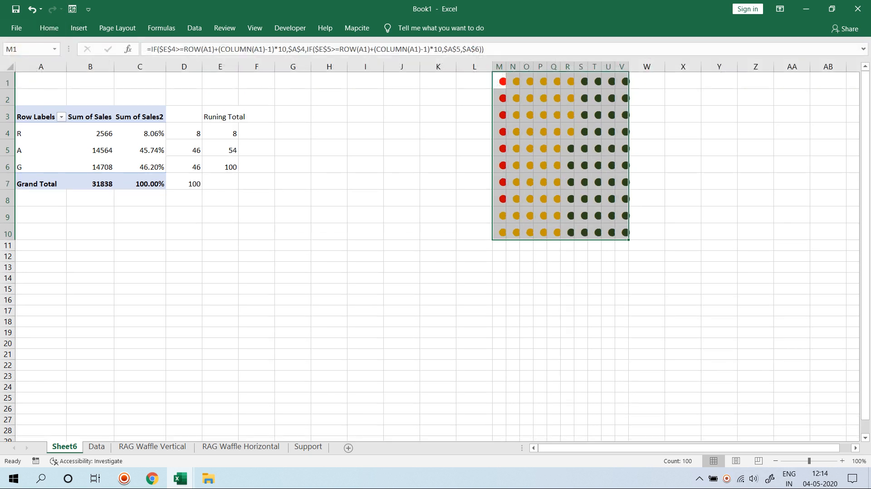
Widen columns M to V equally so the enlarged dots fit fully inside their cells
drag(499, 66, 621, 66)
drag(506, 67, 513, 66)
click(437, 147)
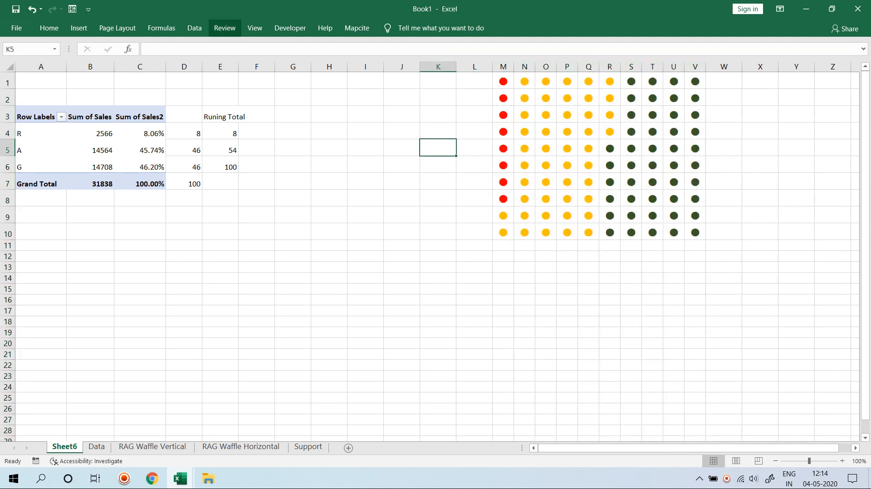
Turn off the gridlines on Sheet6
click(254, 28)
click(128, 67)
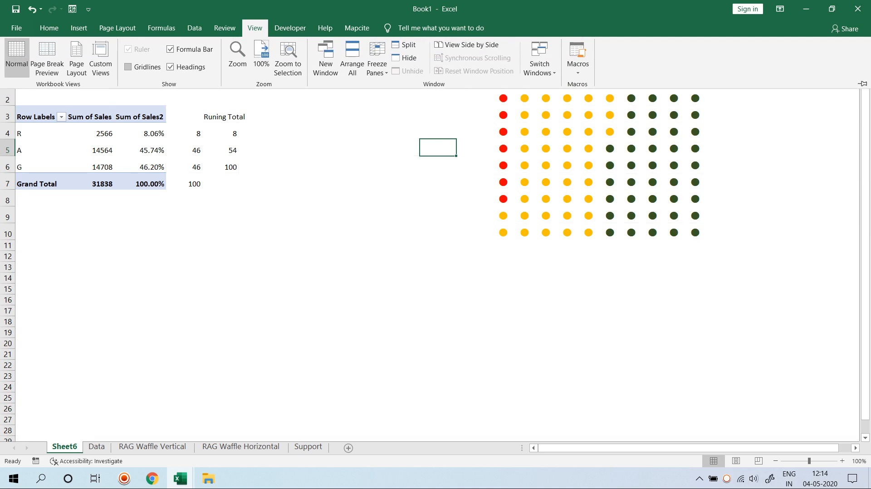
click(438, 148)
click(524, 165)
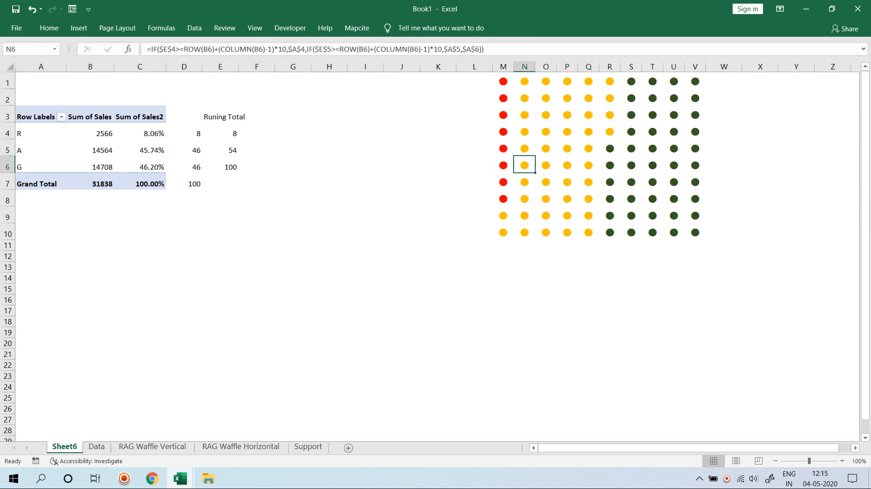
Compare the red, amber and green dot blocks of the waffle grid with the rounded percentages in column D
drag(503, 82, 503, 199)
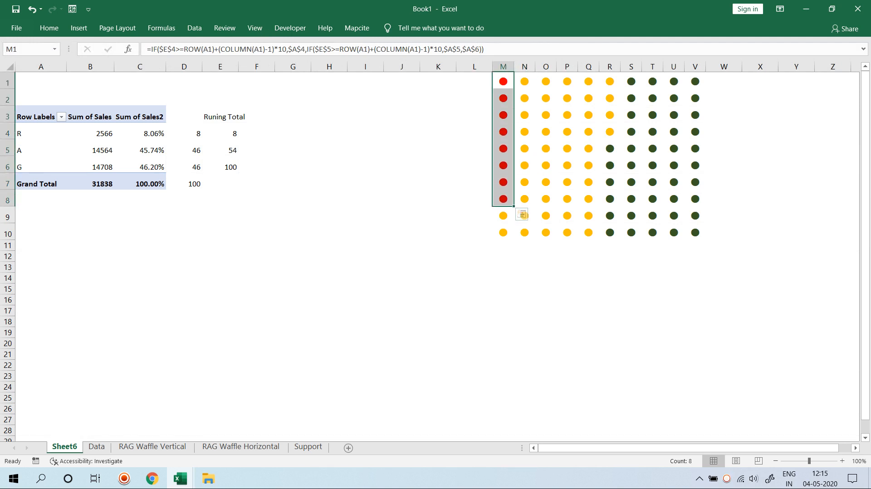
mouse_move(503, 215)
mouse_down()
mouse_move(519, 233)
mouse_move(503, 232)
mouse_up()
drag(524, 81, 588, 245)
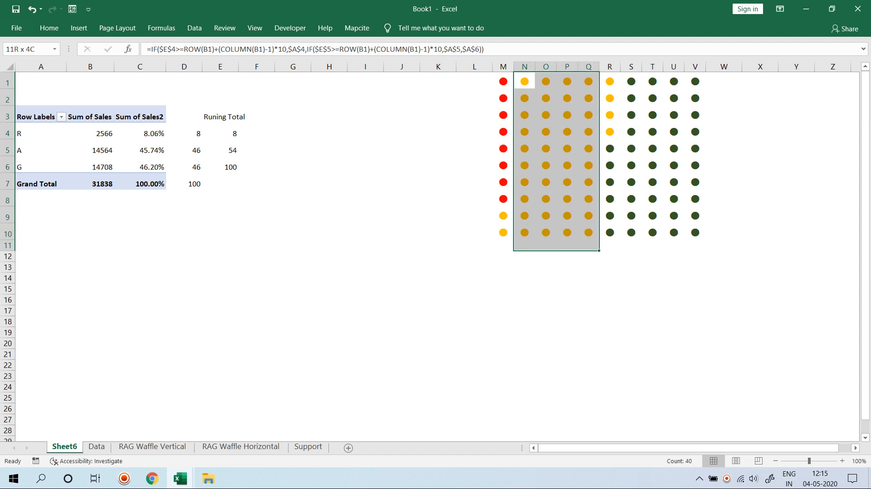
drag(588, 245, 588, 245)
click(184, 165)
drag(610, 148, 694, 233)
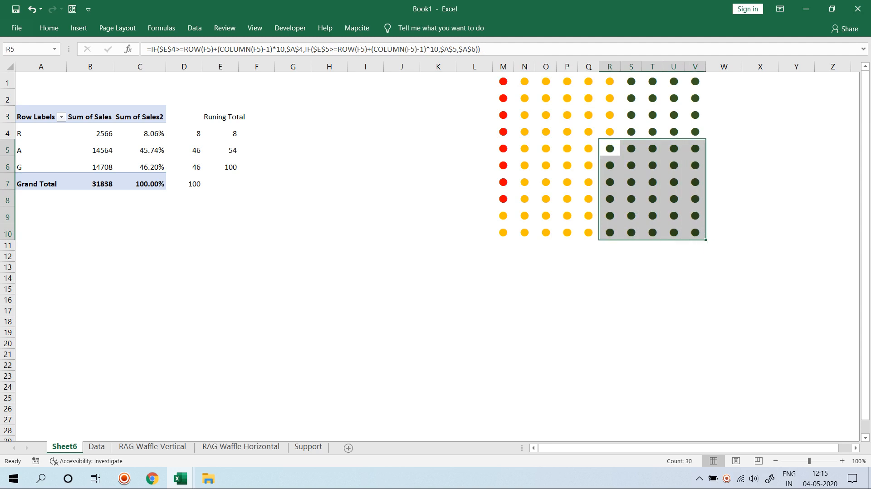
click(402, 181)
Copy grid M1:V10, paste it as a linked picture at C7 of the RAG Waffle Vertical sheet, and shift it right to around column D
drag(503, 82, 695, 232)
right_click(606, 140)
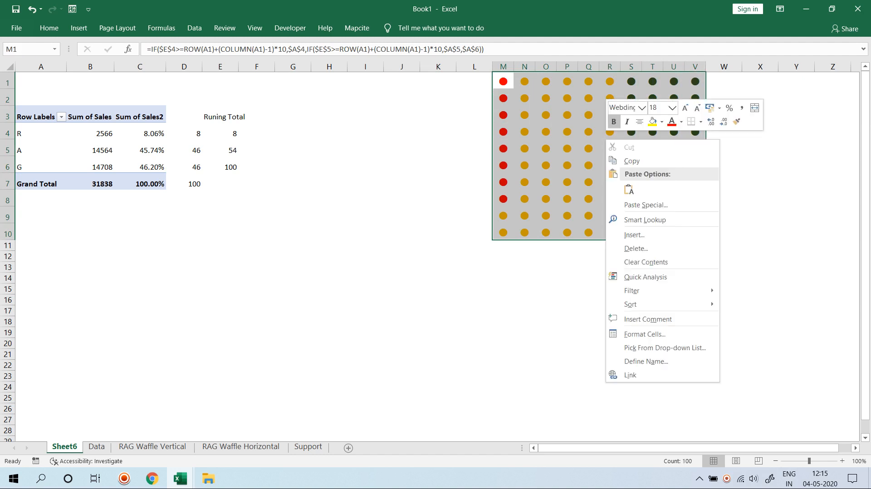
click(632, 160)
click(152, 447)
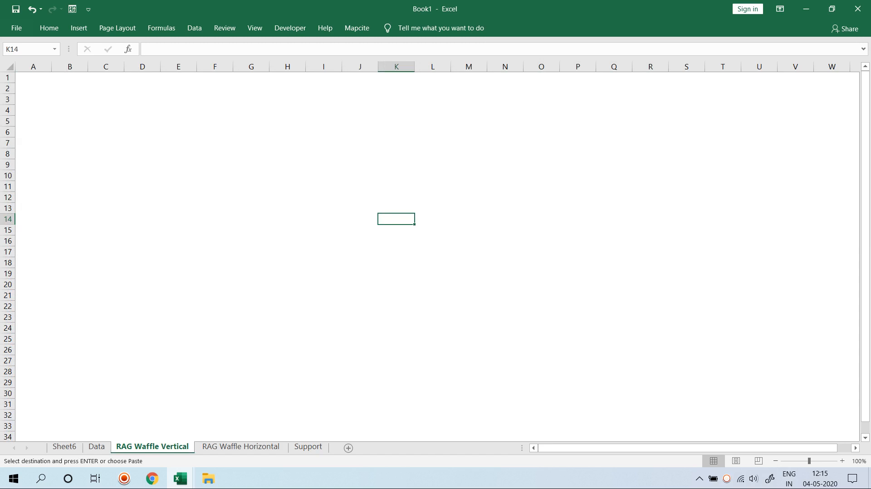
right_click(104, 142)
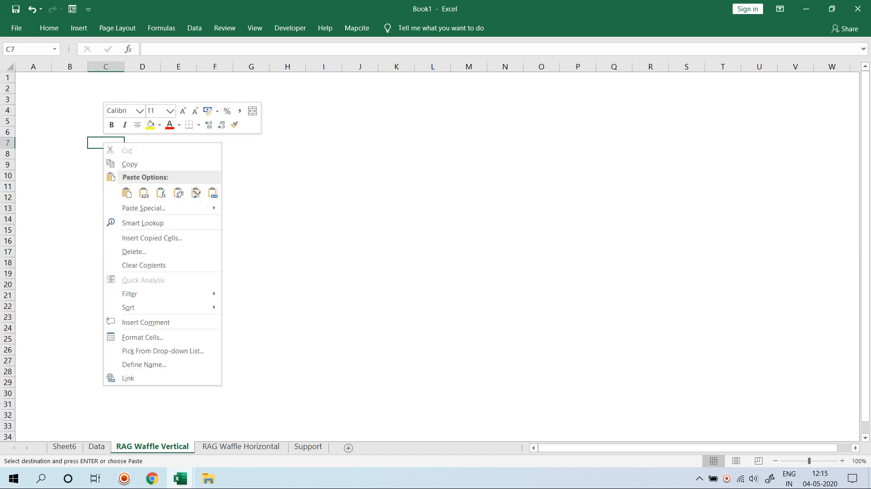
key(Return)
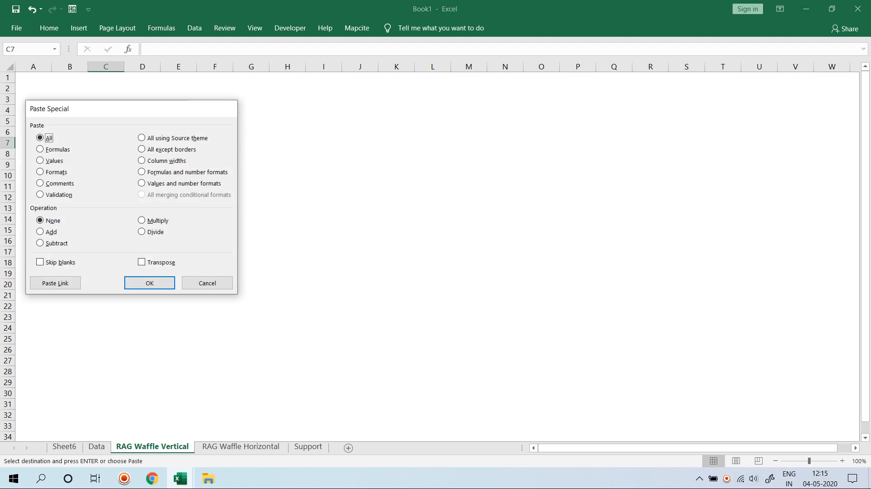
key(Escape)
click(49, 28)
click(16, 71)
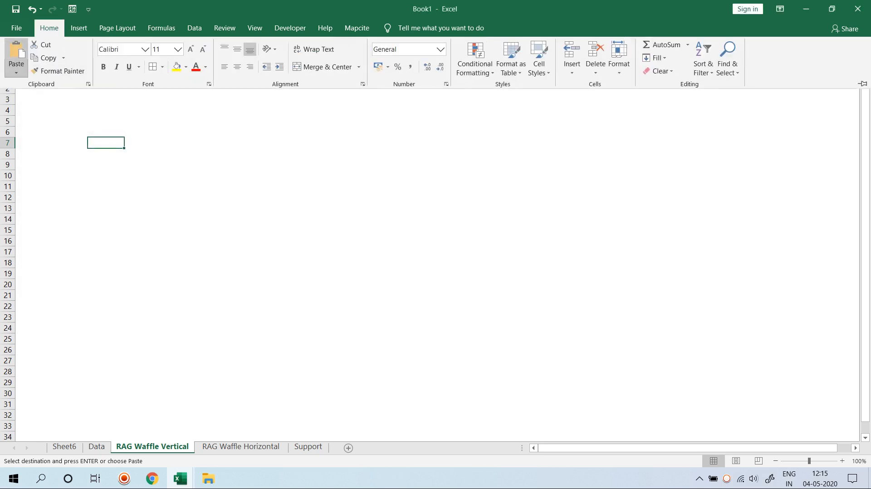
click(66, 177)
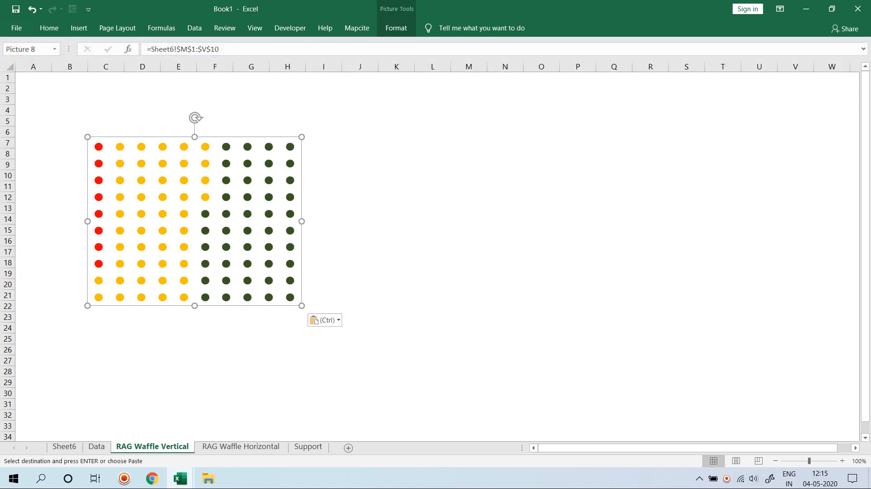
drag(194, 222, 246, 223)
Insert an EMP Name slicer for the pivot table on Sheet6
key(ctrl+Page_Up)
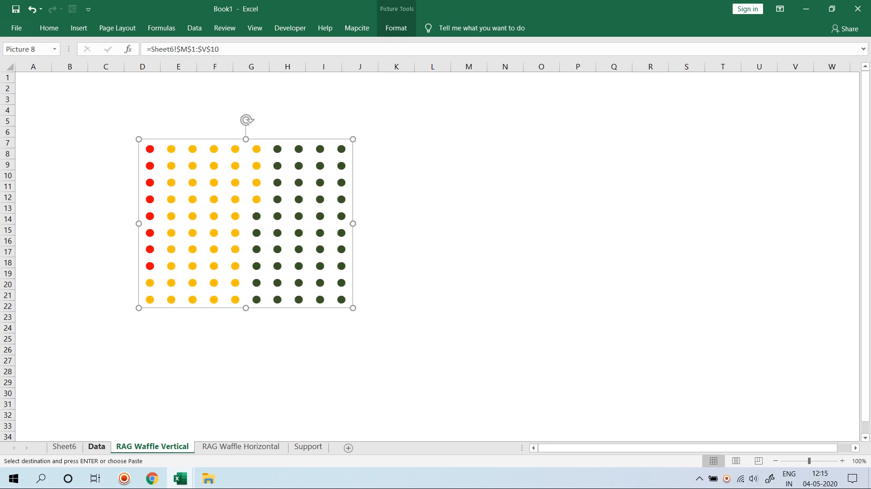
click(64, 447)
click(91, 150)
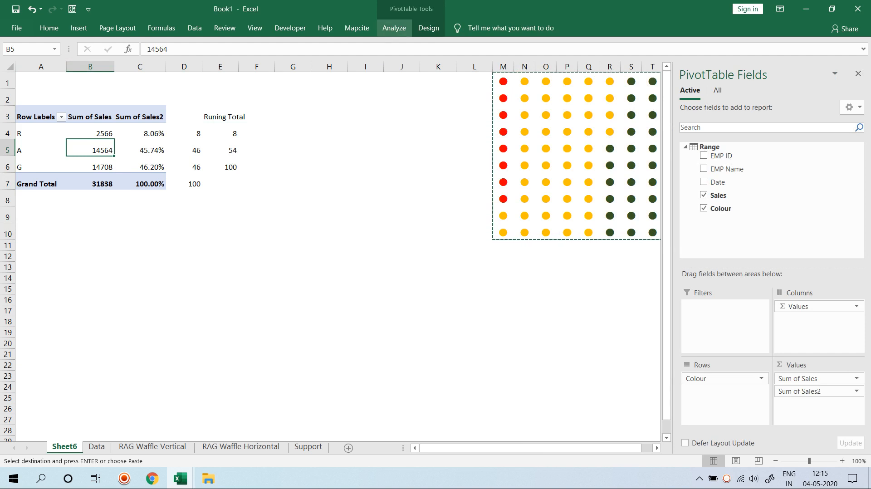
click(394, 28)
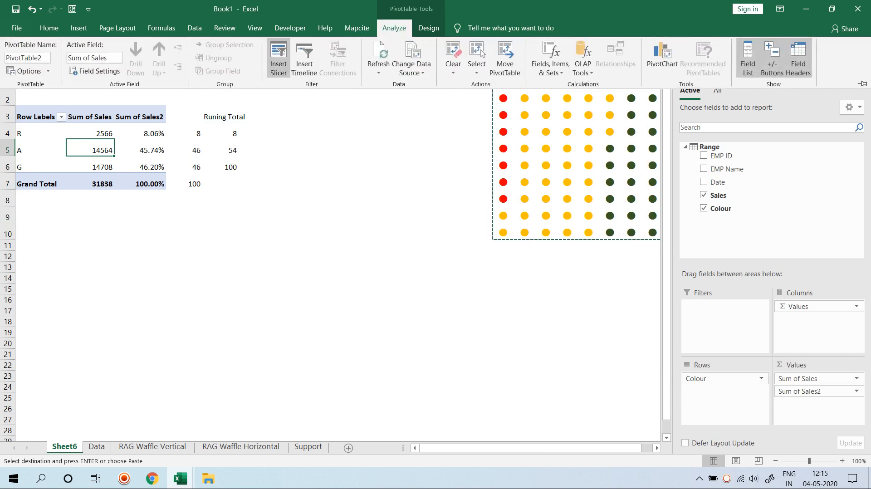
click(278, 59)
click(217, 165)
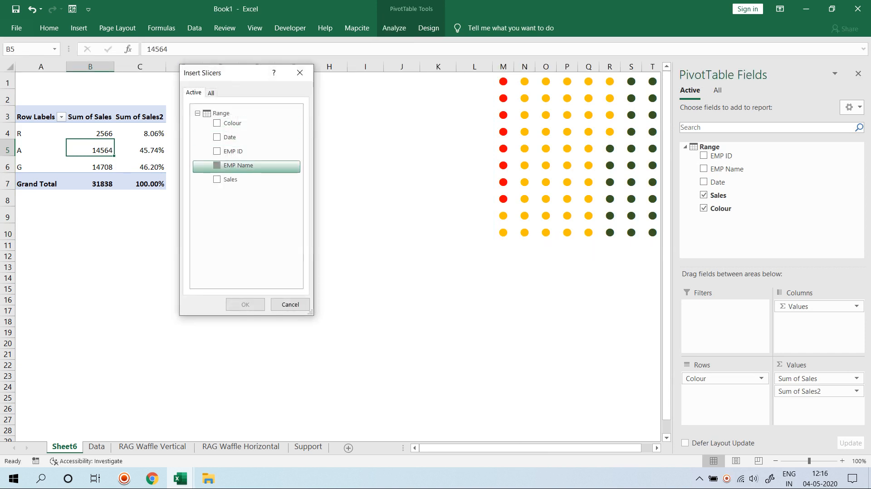
click(244, 304)
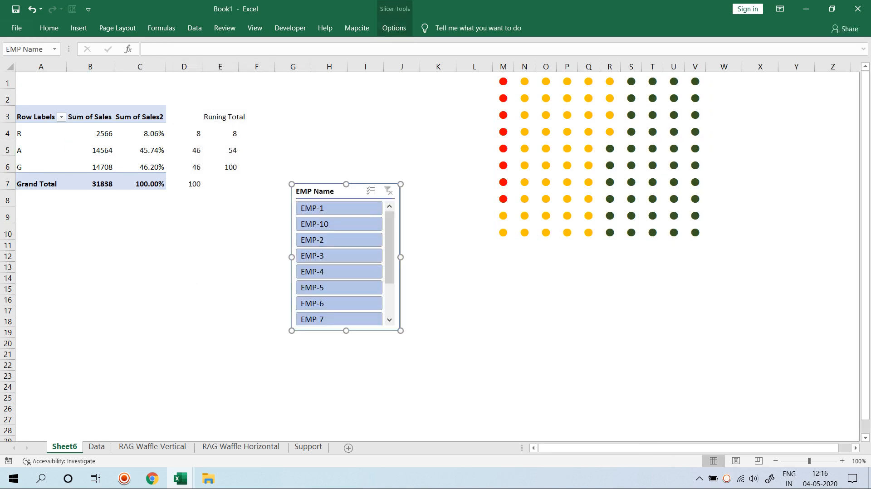
Transfer the EMP Name slicer to the RAG Waffle Vertical sheet and place it directly left of the waffle picture
click(103, 150)
click(152, 447)
key(ctrl+v)
drag(198, 146, 82, 144)
click(199, 181)
drag(200, 182, 194, 175)
Enlarge the EMP Name slicer until all entries fit without scrolling, and shift it slightly up
click(119, 281)
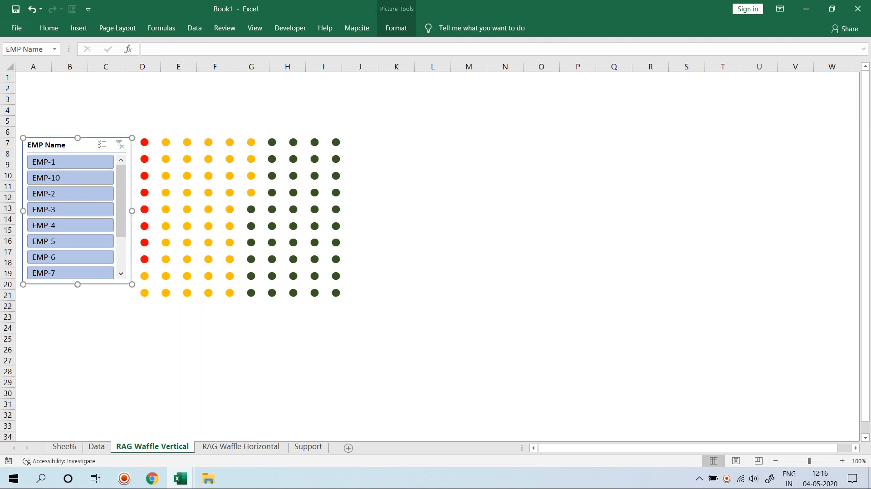
drag(132, 284, 134, 295)
click(432, 252)
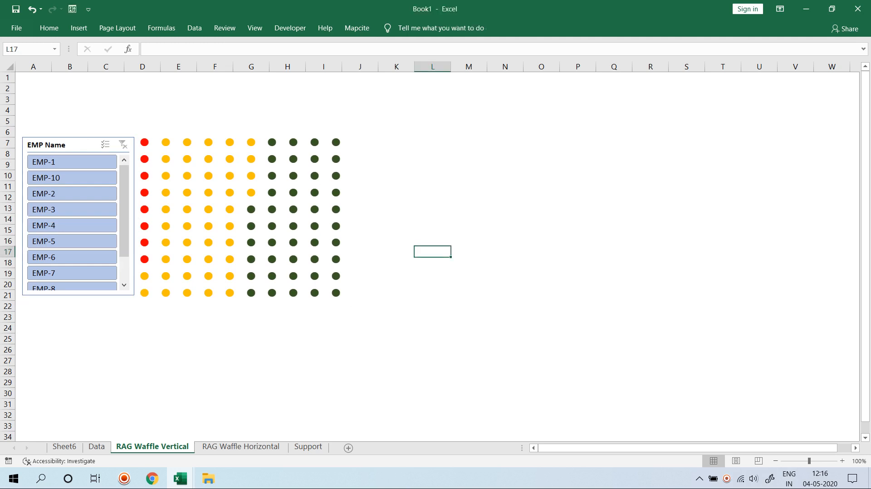
click(83, 145)
drag(134, 296, 135, 302)
drag(79, 302, 78, 323)
drag(78, 144, 79, 137)
Nudge the waffle picture up level with the slicer's top edge and enlarge it to the slicer's height, about 8.57 by 10.88 cm
click(218, 201)
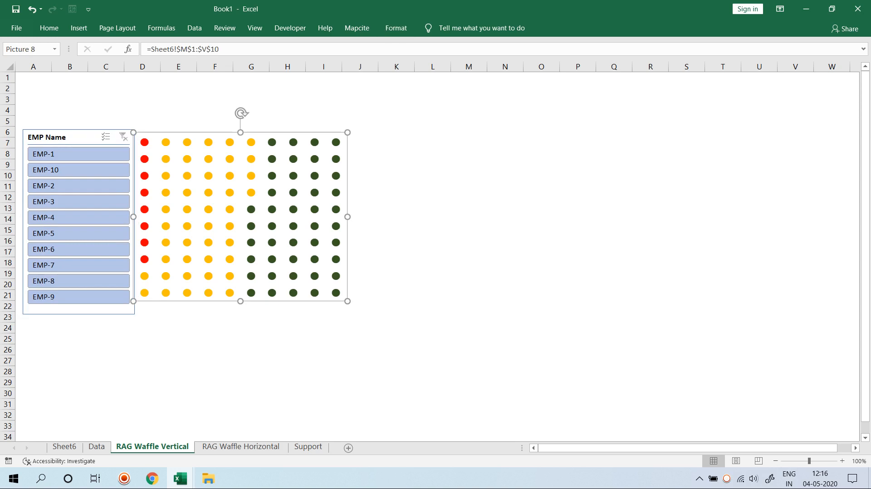
key(Up)
key(Up)
key(Up)
key(Up)
key(Up)
key(Up)
key(Up)
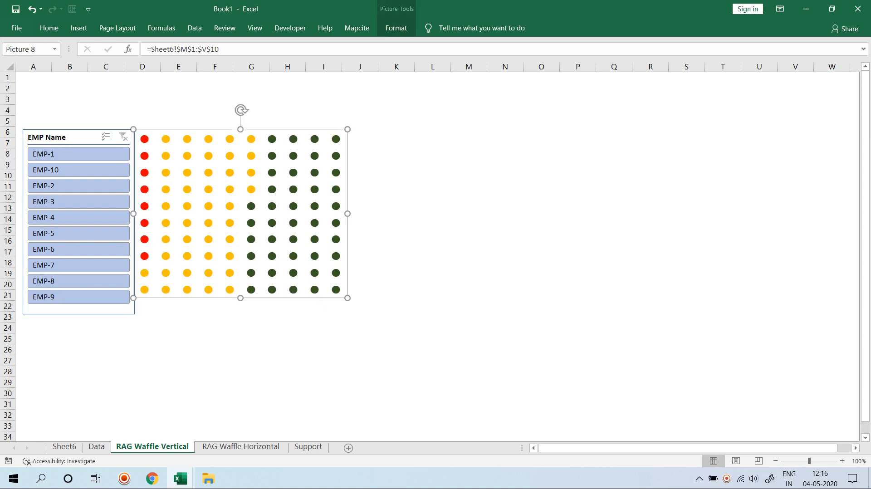
drag(348, 297, 367, 312)
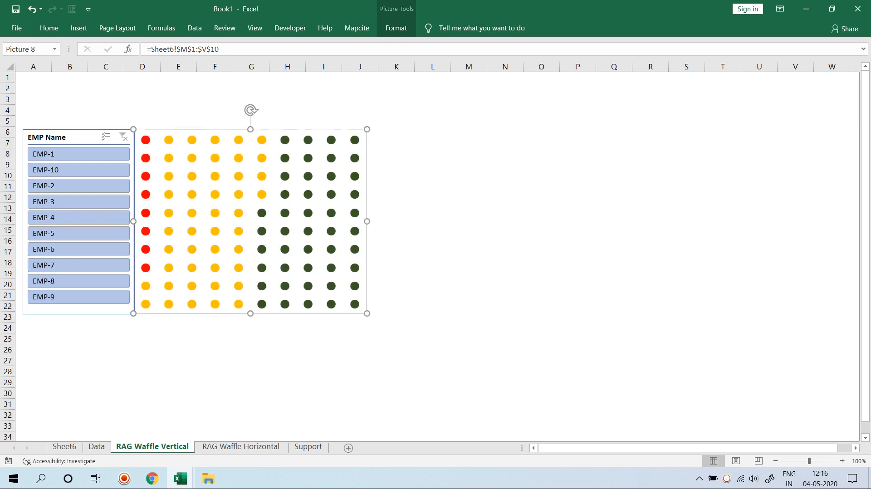
Shift the waffle picture slightly right and up to leave a gap, and align the EMP Name slicer beside it
click(396, 28)
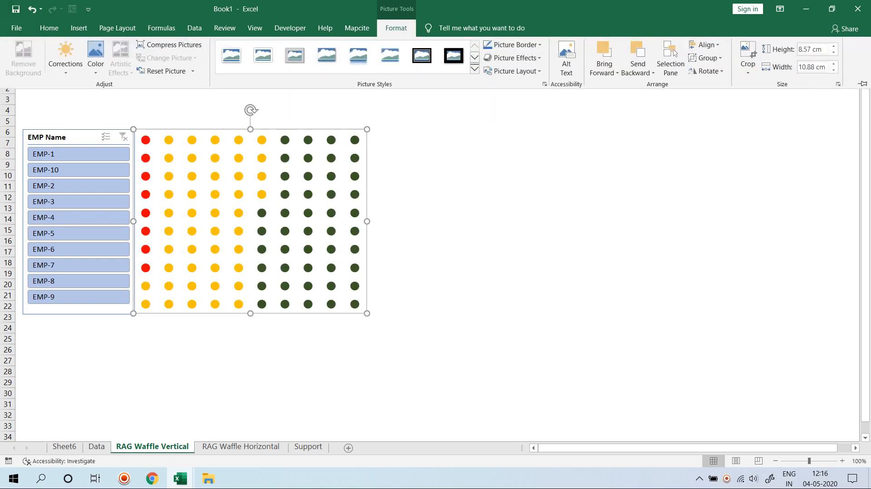
key(ctrl+F1)
mouse_move(250, 204)
mouse_down()
mouse_move(268, 204)
mouse_move(259, 201)
mouse_up()
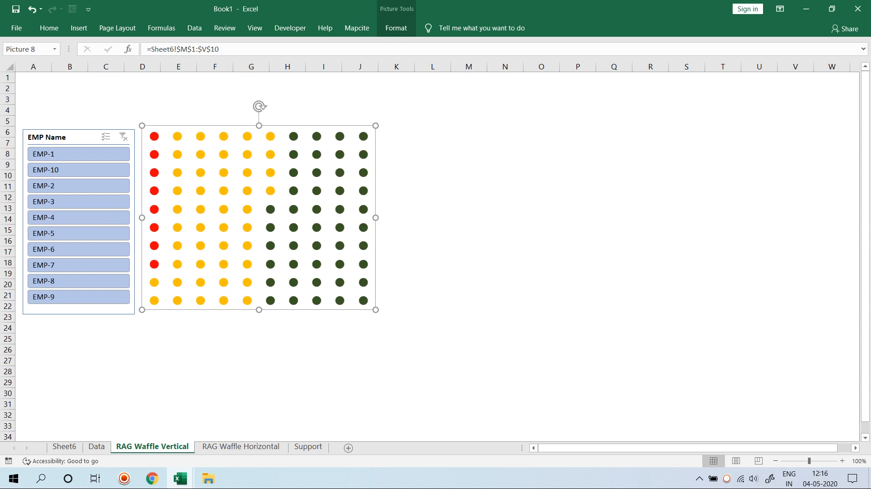
click(468, 132)
click(258, 182)
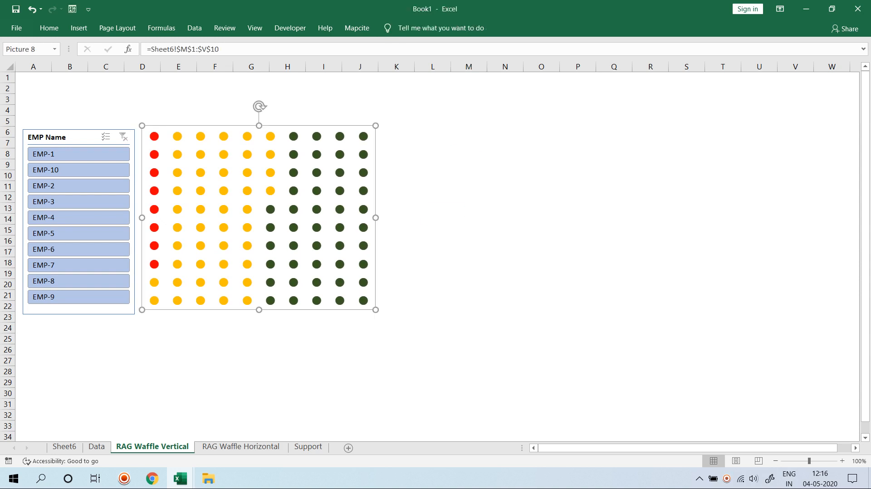
click(81, 137)
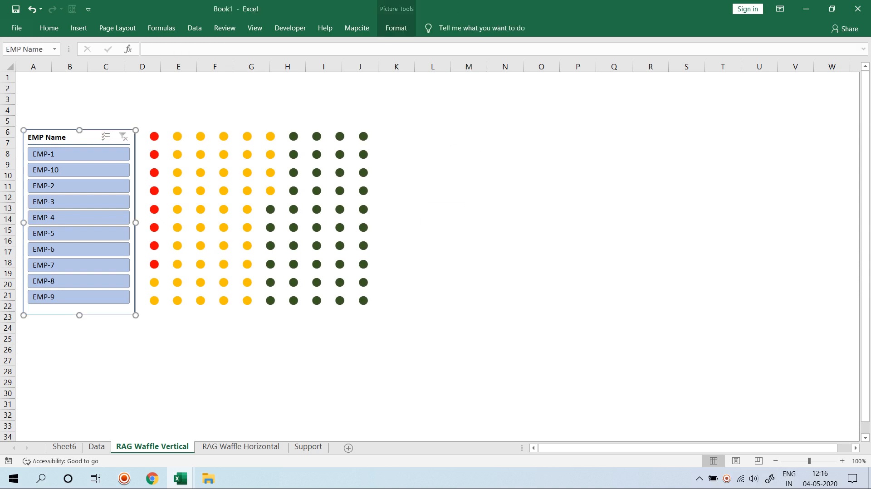
drag(81, 137, 84, 134)
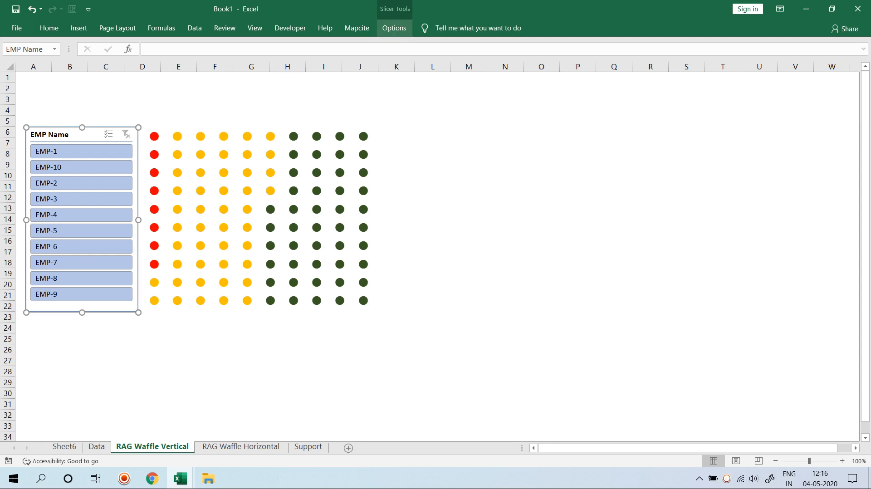
Apply the dark orange slicer style to the EMP Name slicer
click(394, 28)
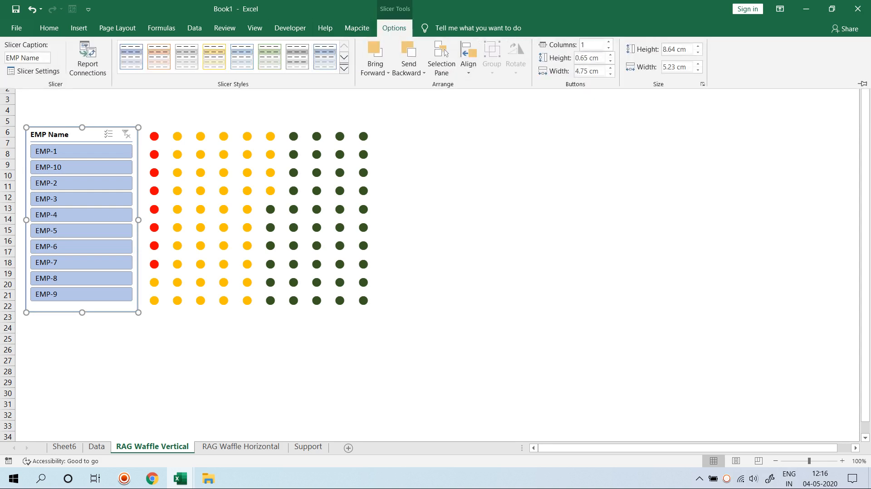
click(344, 69)
click(158, 111)
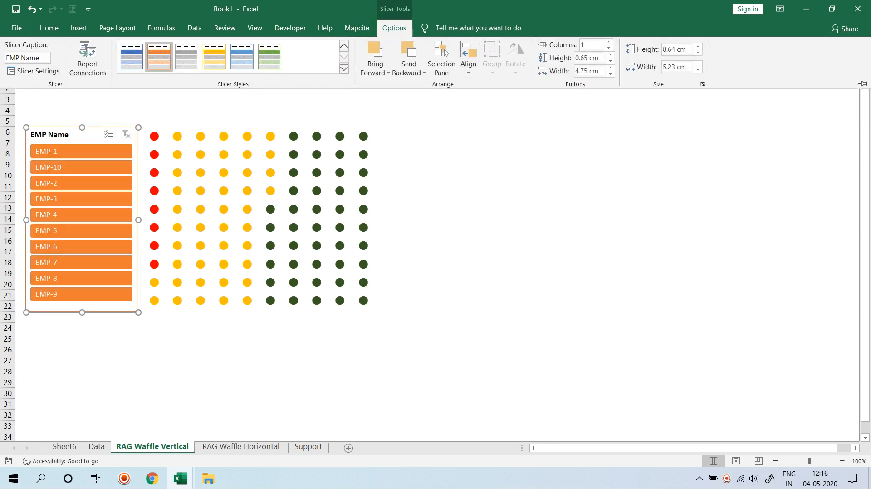
Apply a thick outside border to the waffle range M1:V10 on Sheet6
click(222, 218)
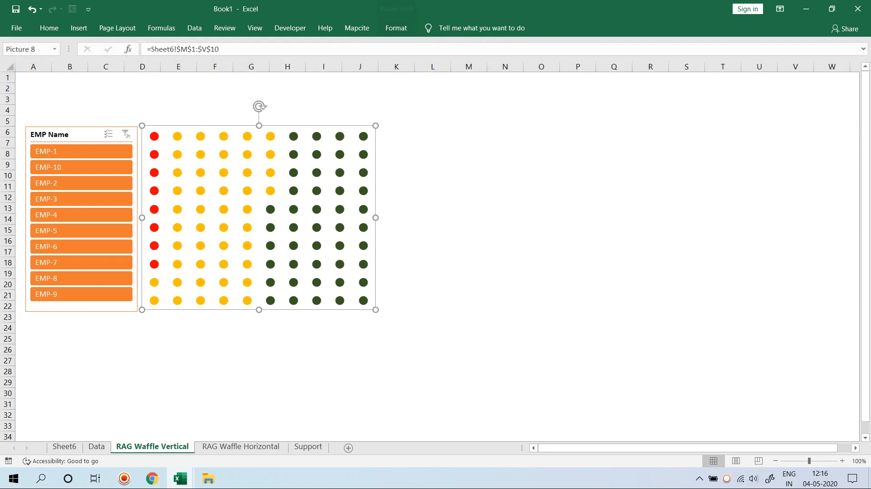
click(49, 27)
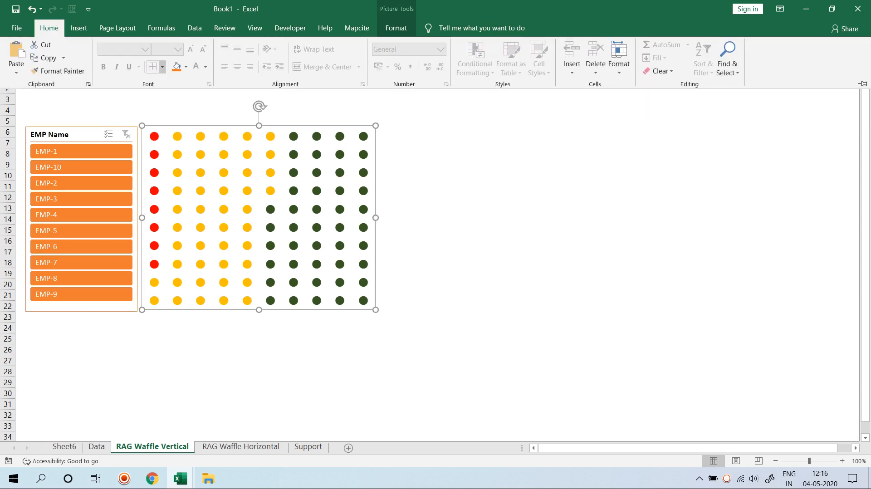
click(162, 67)
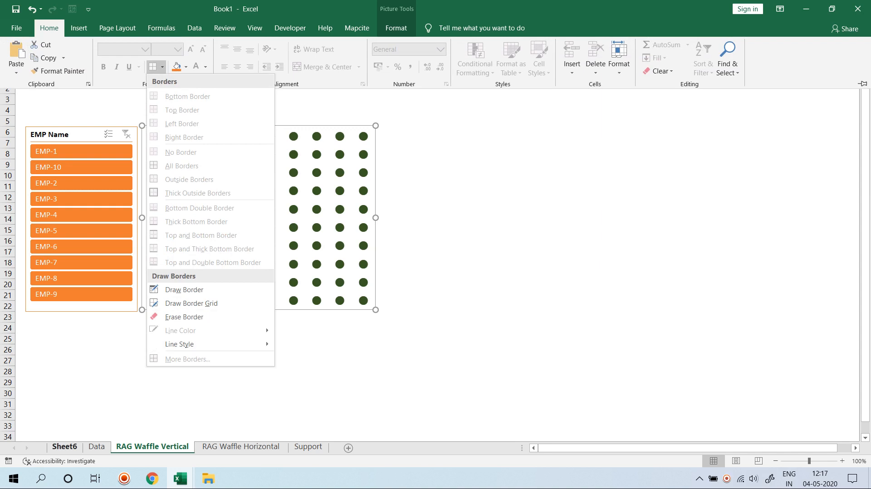
click(97, 446)
click(65, 447)
drag(504, 81, 599, 233)
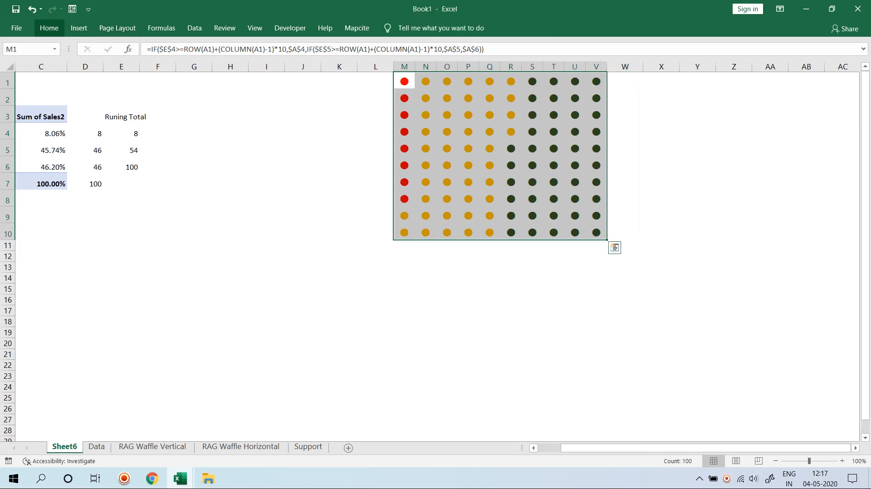
click(49, 28)
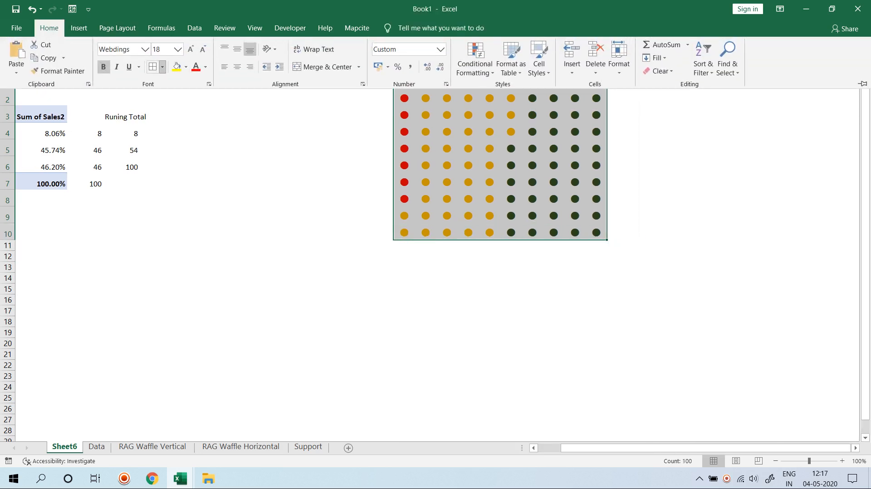
click(162, 67)
click(195, 192)
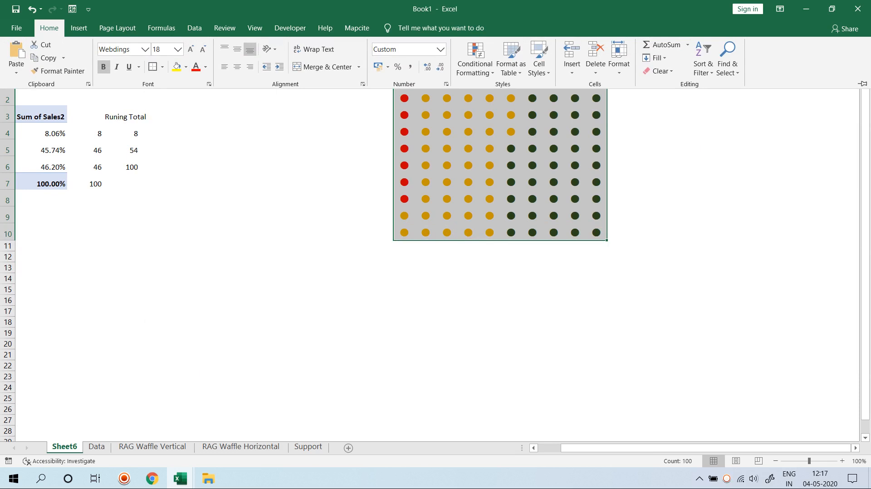
Try another border line style, undo the waffle range's outside border, and return to the RAG Waffle Vertical sheet
click(162, 67)
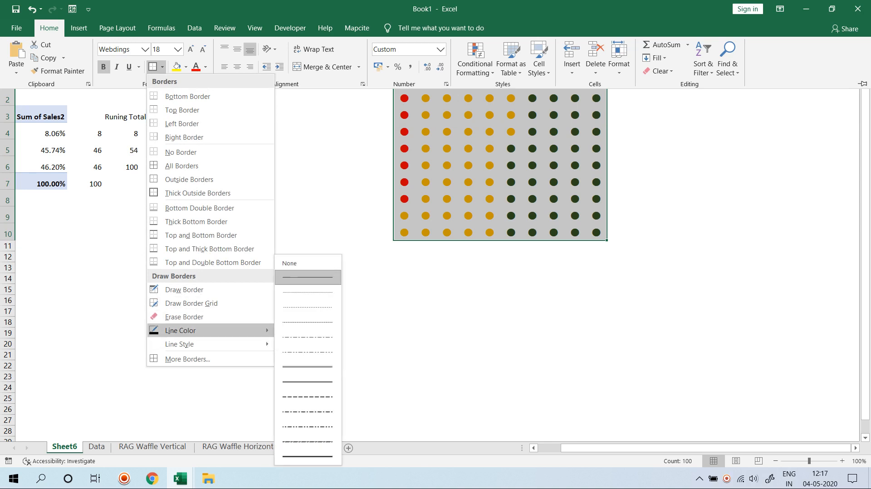
mouse_move(204, 330)
click(289, 417)
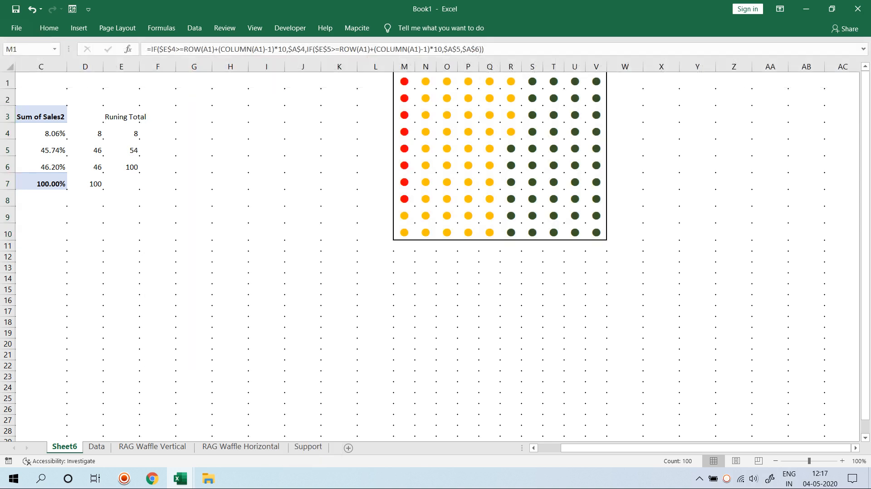
key(ctrl+z)
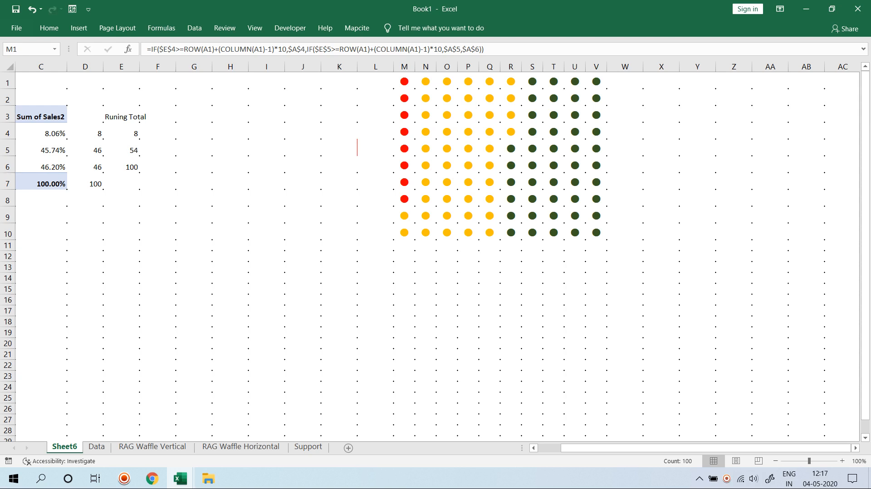
key(ctrl+Page_Down)
key(ctrl+Page_Down)
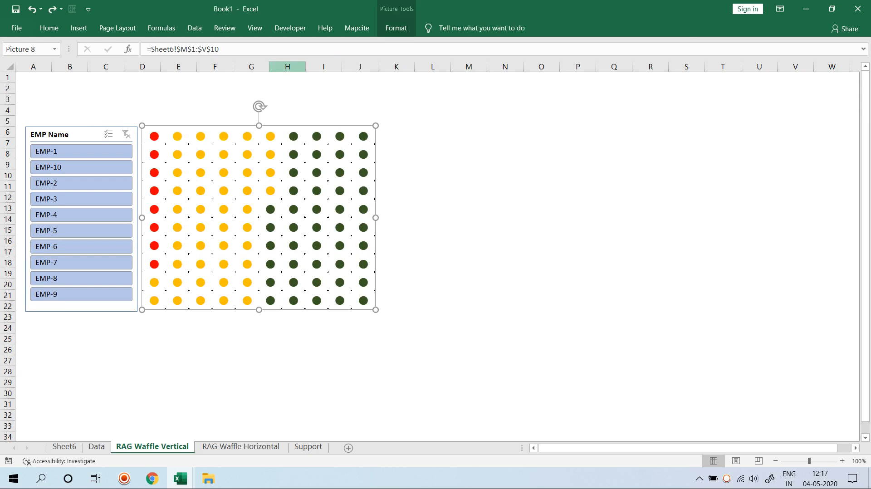
Give the linked waffle picture a red outline
click(396, 28)
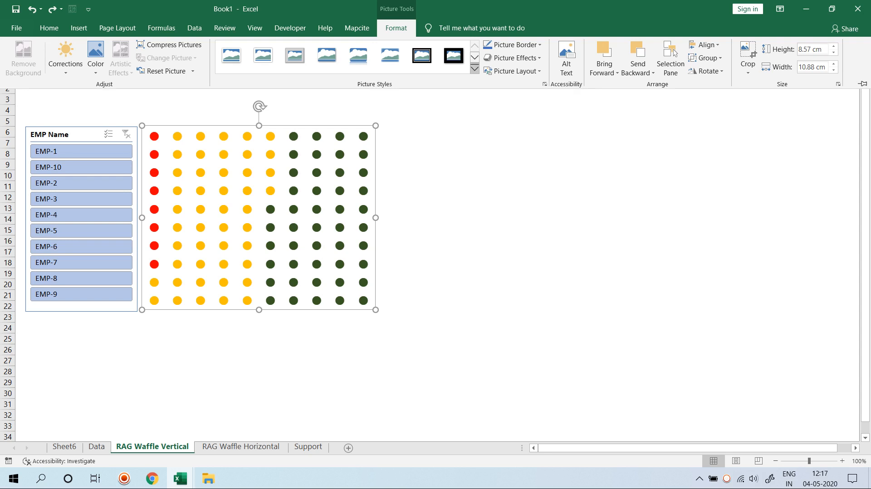
click(475, 68)
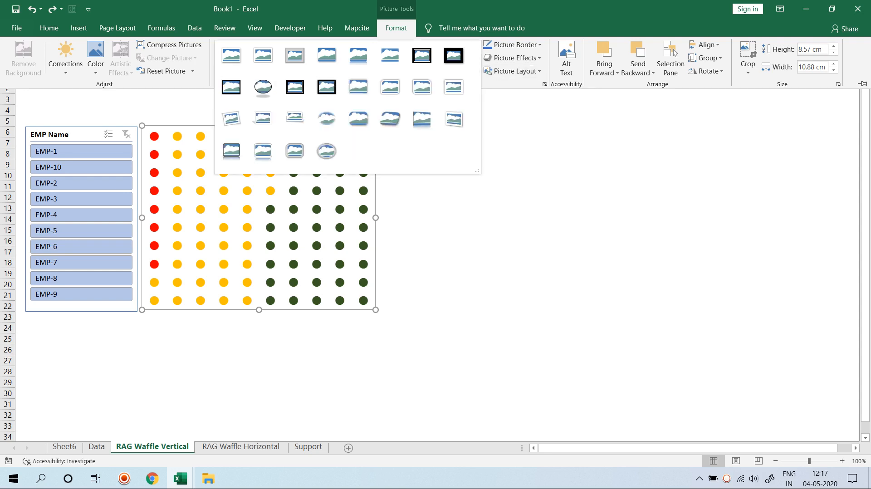
click(513, 45)
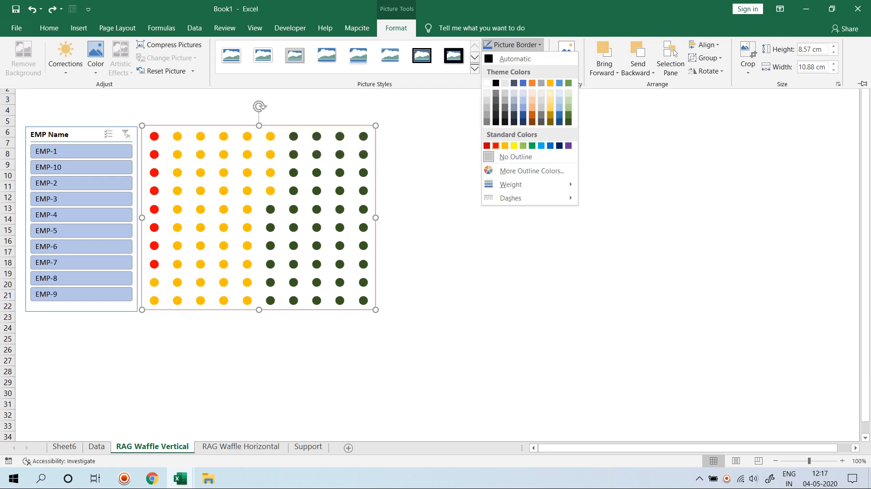
click(496, 146)
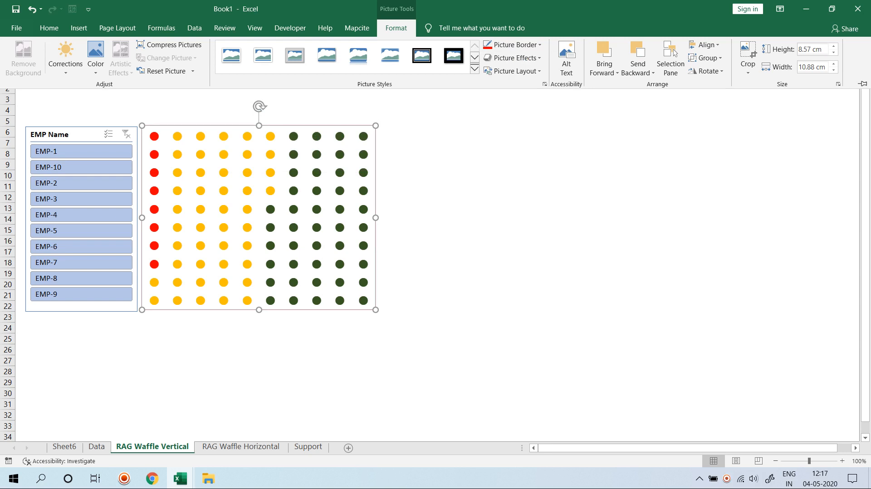
click(495, 146)
click(504, 154)
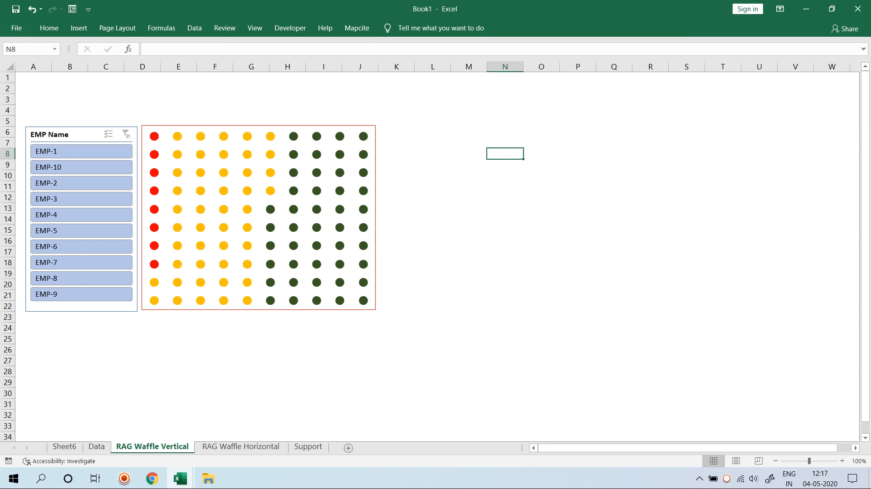
Restyle the EMP Name slicer with the dark orange slicer style
click(82, 135)
click(394, 28)
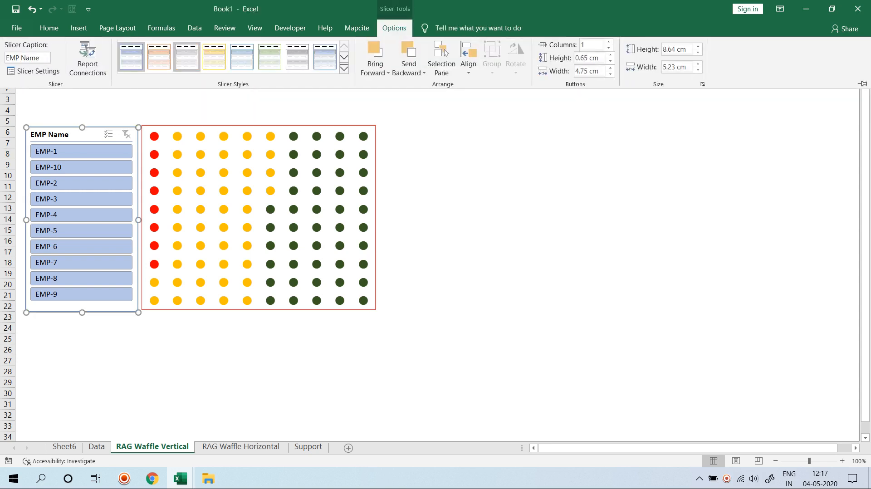
click(345, 69)
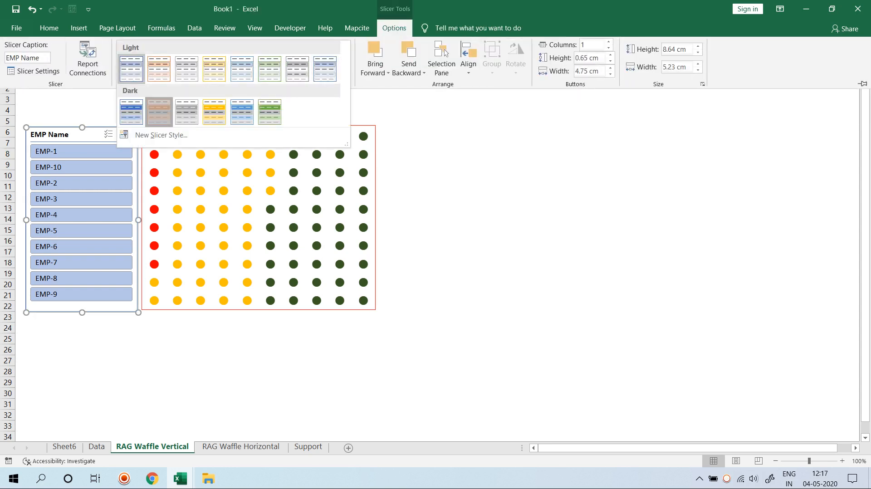
click(159, 112)
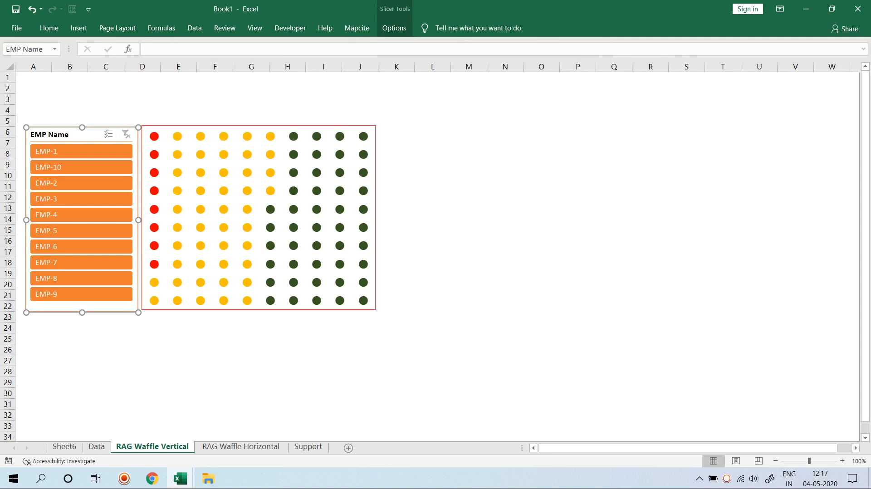
click(504, 175)
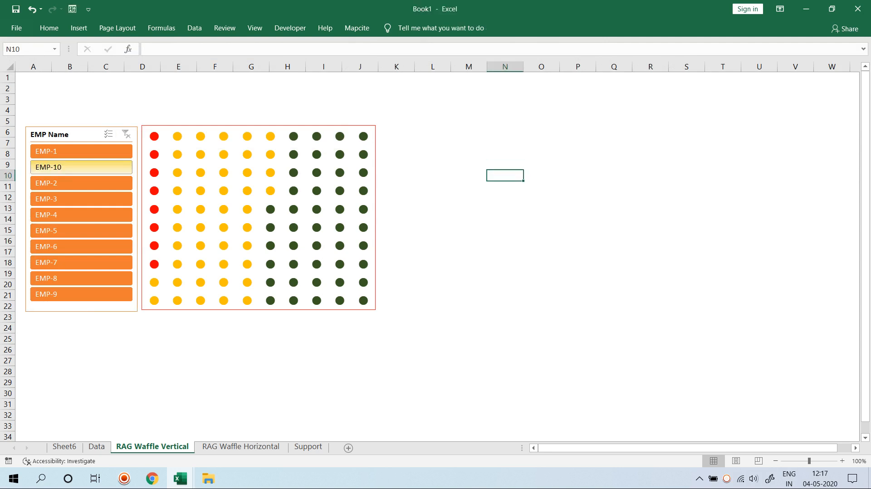
Test the EMP Name slicer on EMP-10, on EMP-3, and on EMP-2, EMP-3 and EMP-10 combined, and clear the filter
click(81, 167)
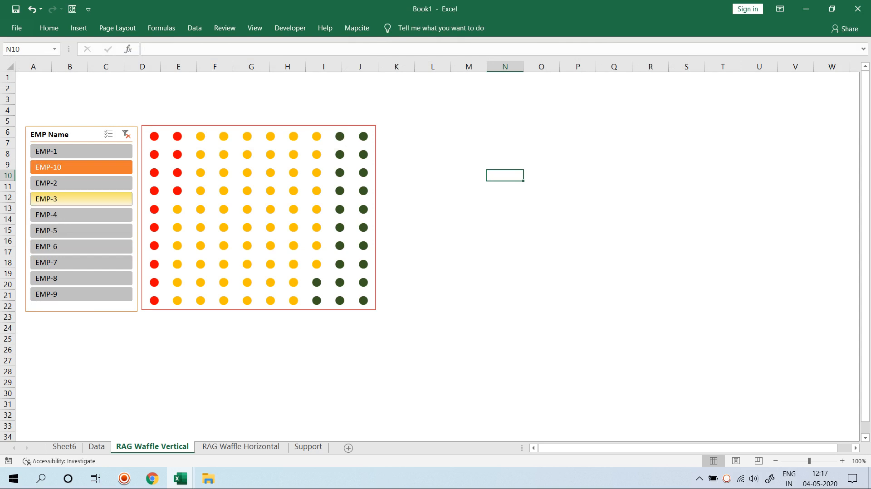
click(81, 199)
ctrl+click(81, 183)
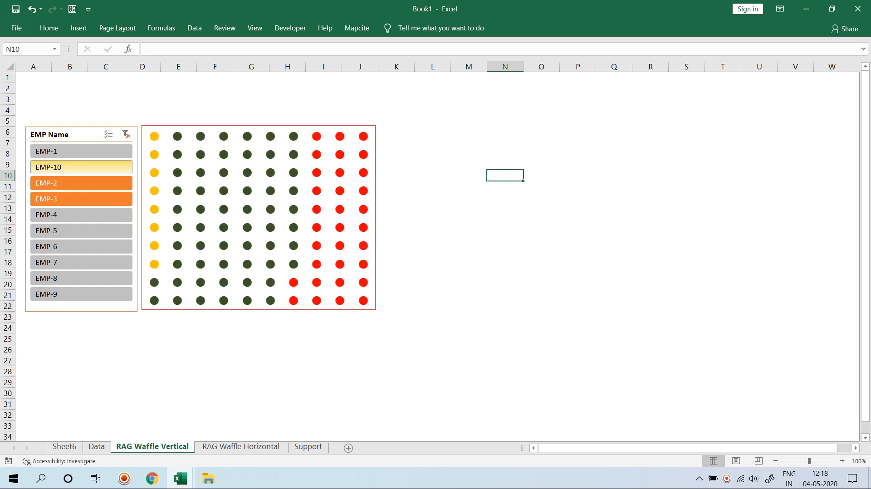
ctrl+click(81, 167)
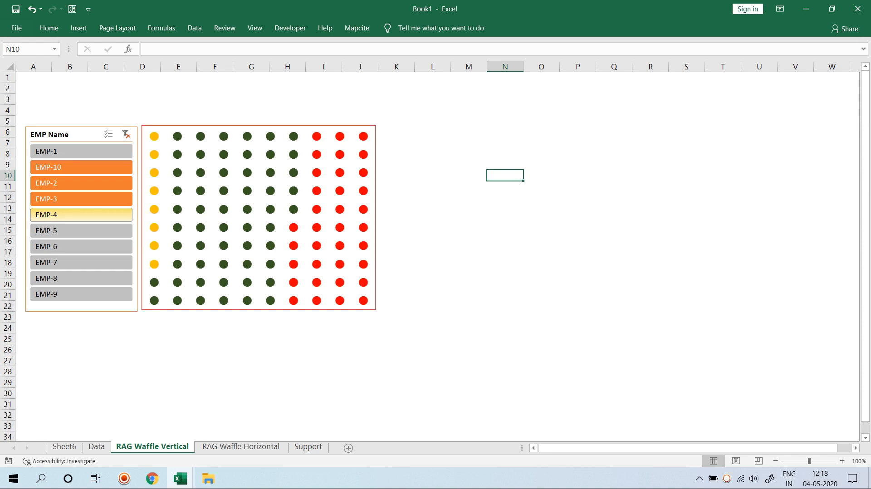
click(126, 135)
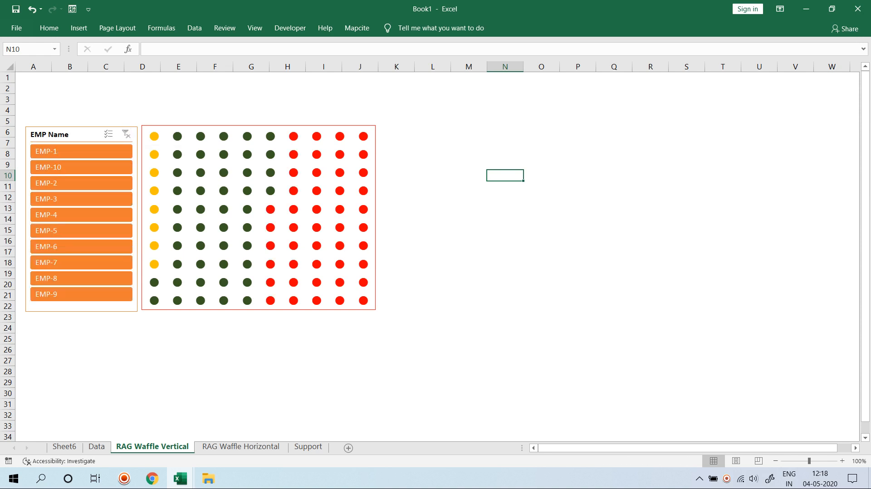
click(468, 154)
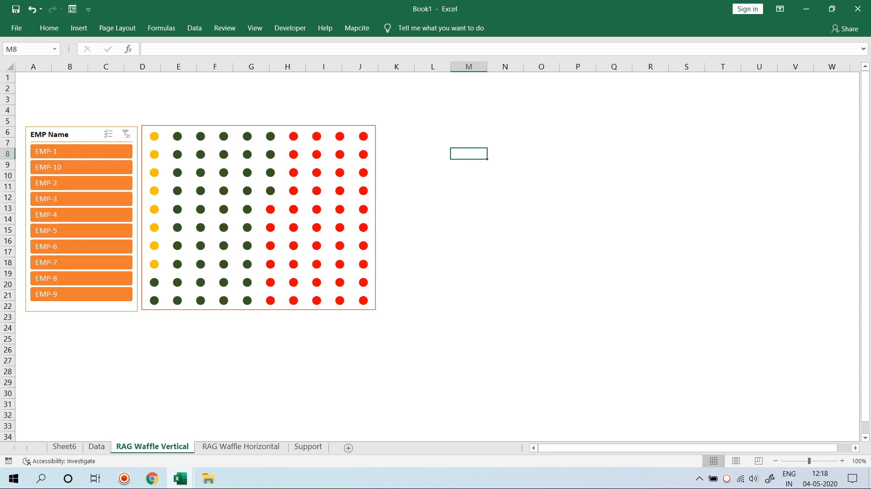
Check the waffle range on Sheet6, and inspect the Red label on the RAG Waffle Vertical sheet of the RAG-Waffle-Chart-with-Slicer workbook
click(259, 217)
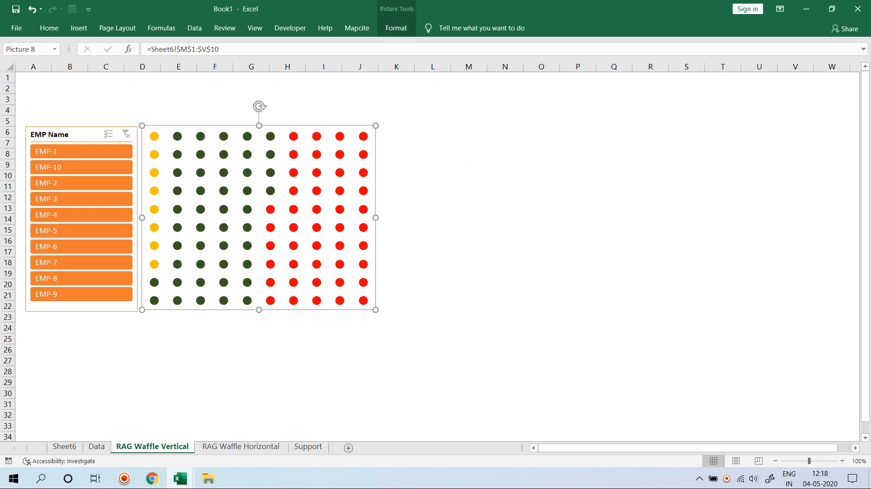
click(96, 446)
click(64, 447)
click(267, 321)
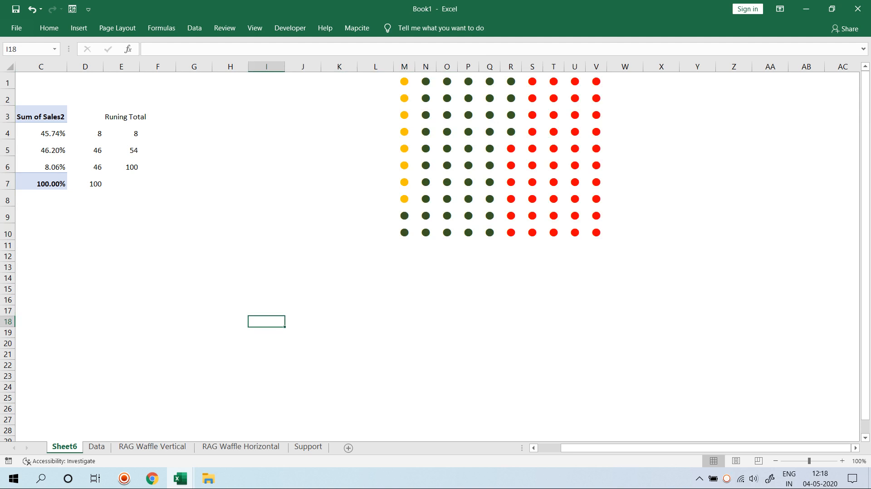
key(alt+Tab)
key(alt+Tab)
key(alt+Tab)
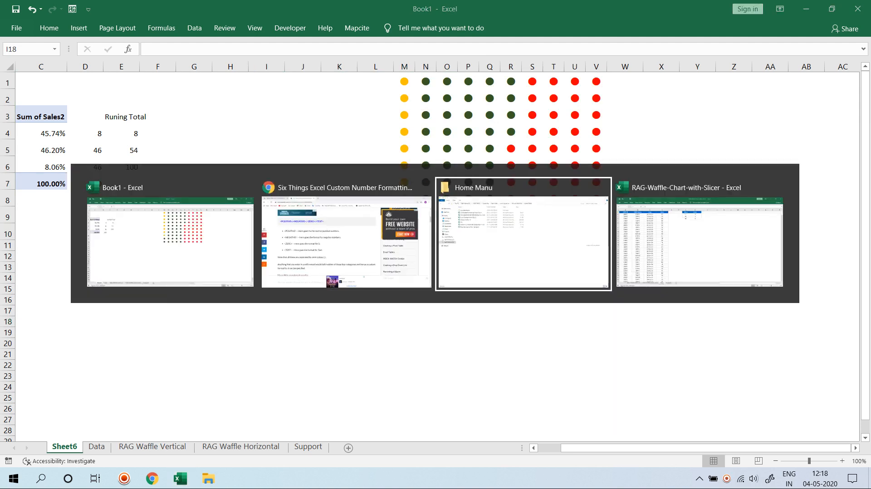
click(89, 447)
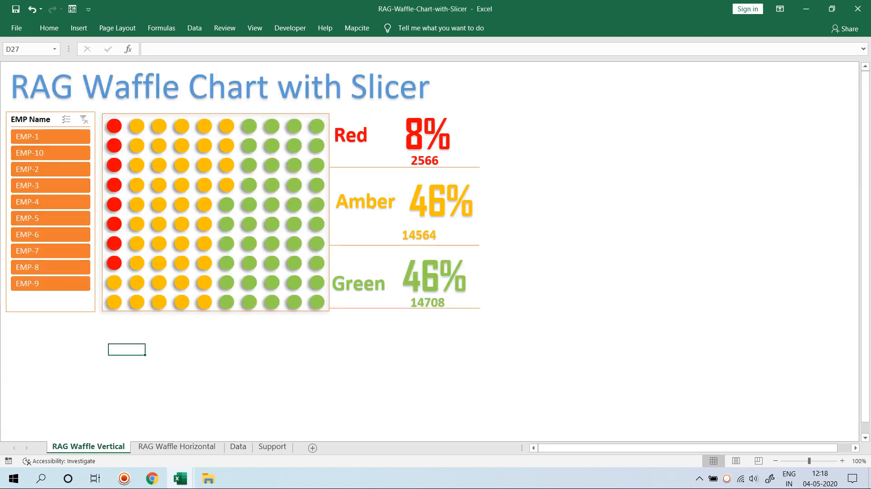
click(356, 135)
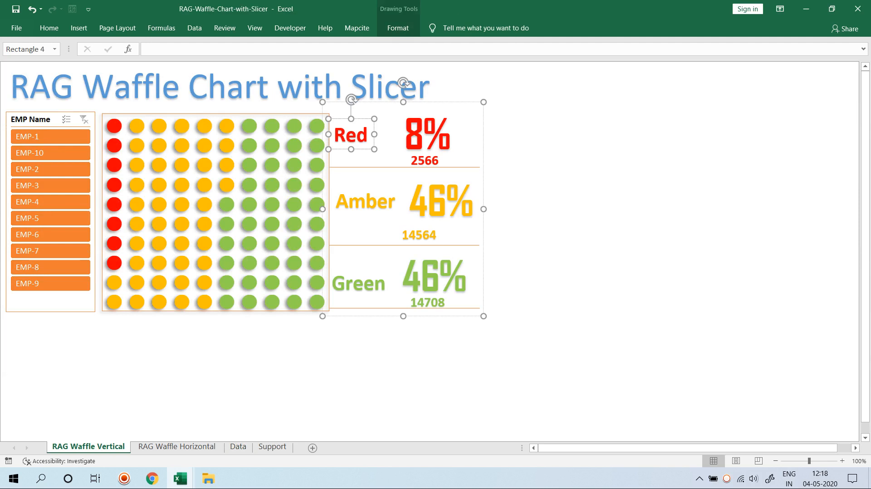
Go back to Book1, examine the formula in D4 and the pivot table's colour rows on Sheet6, and reopen RAG Waffle Vertical
key(alt+Tab)
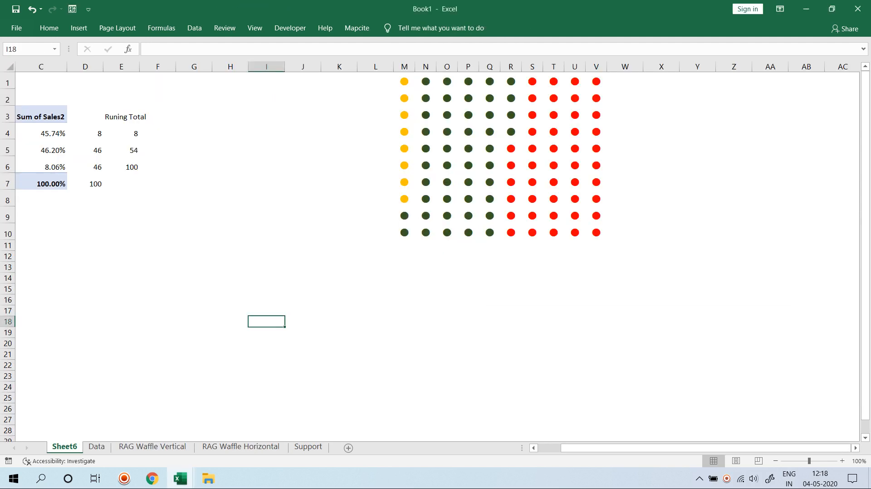
click(157, 310)
click(85, 131)
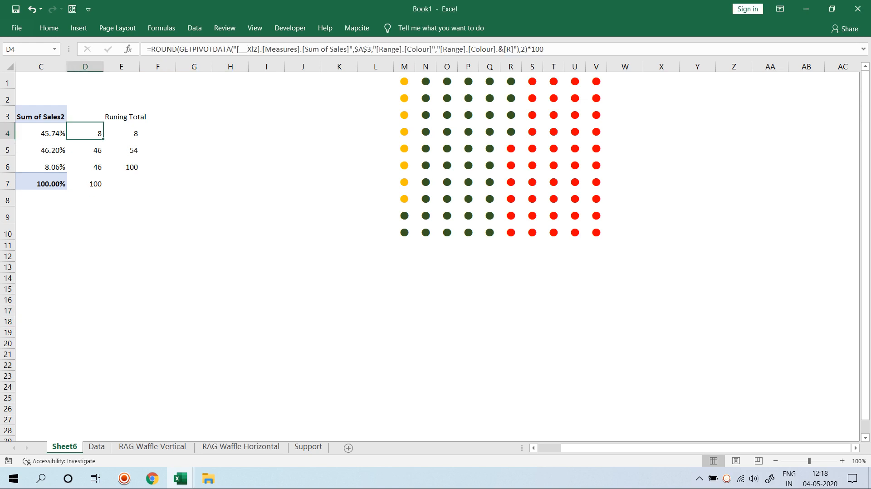
key(Left)
key(Left)
key(Left)
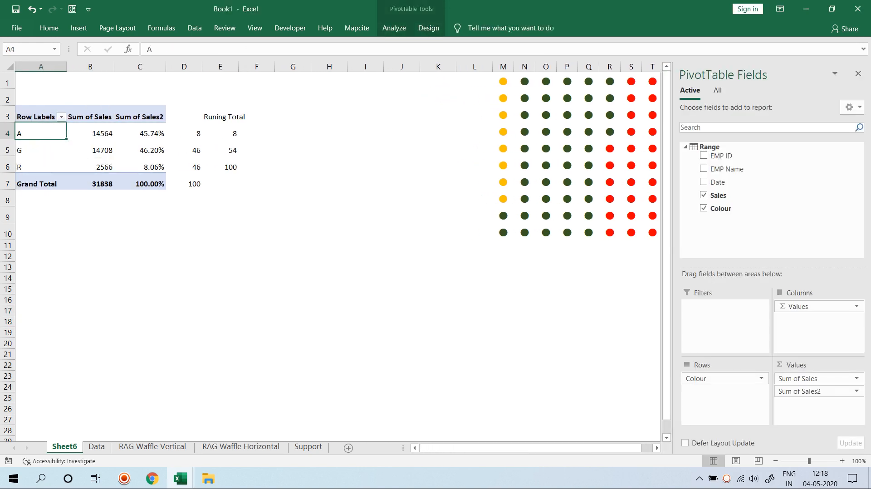
click(152, 446)
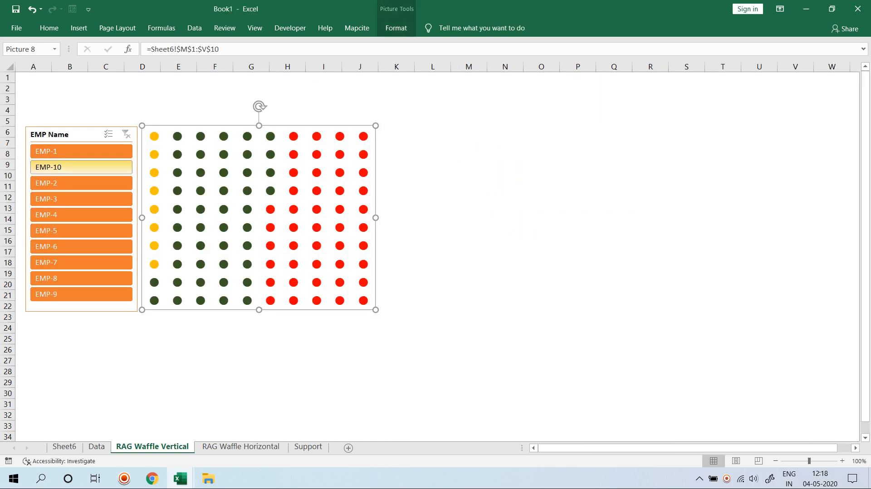
Draw a straight horizontal line about 6 cm long extending right from the waffle picture's edge near row 10
click(84, 134)
click(433, 132)
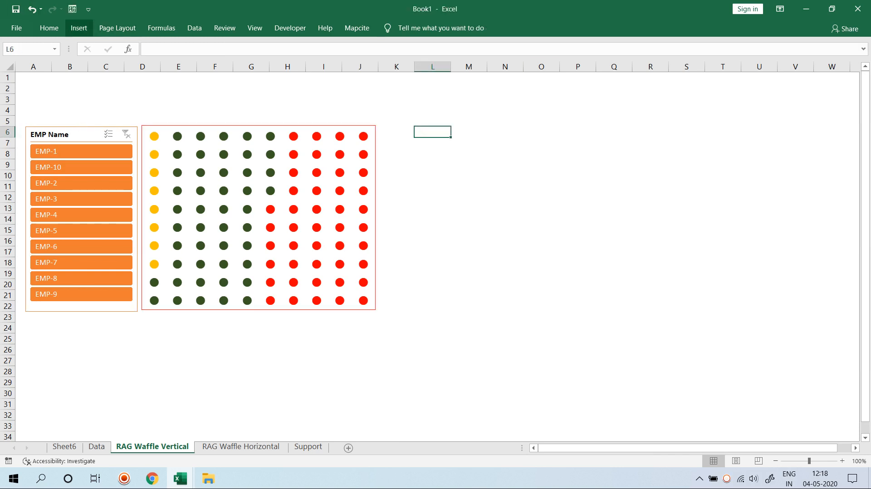
click(78, 28)
click(163, 45)
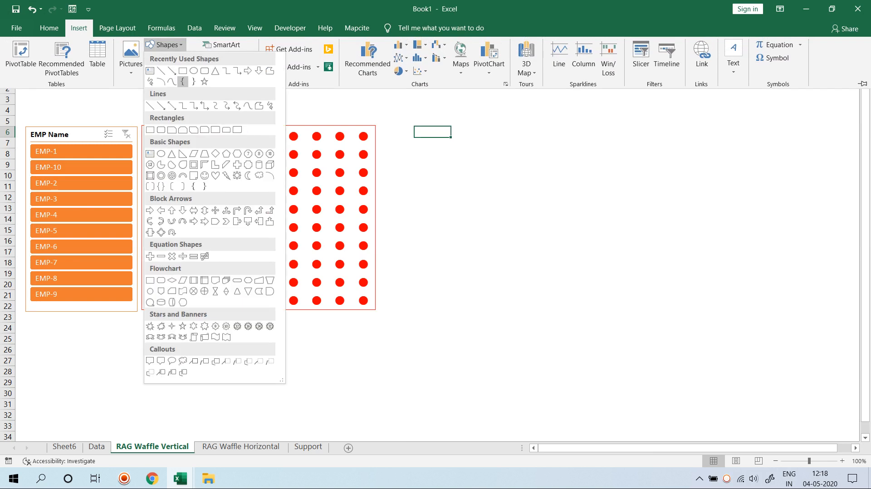
click(150, 105)
drag(375, 172, 428, 172)
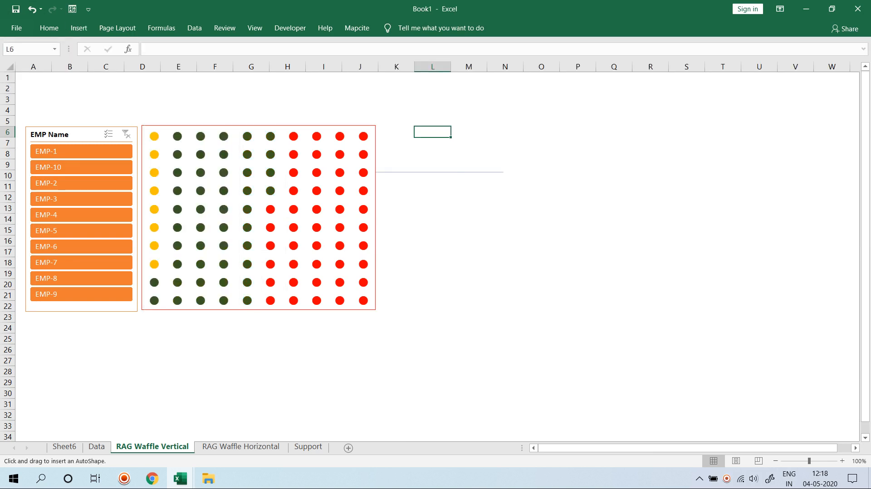
drag(503, 172, 504, 172)
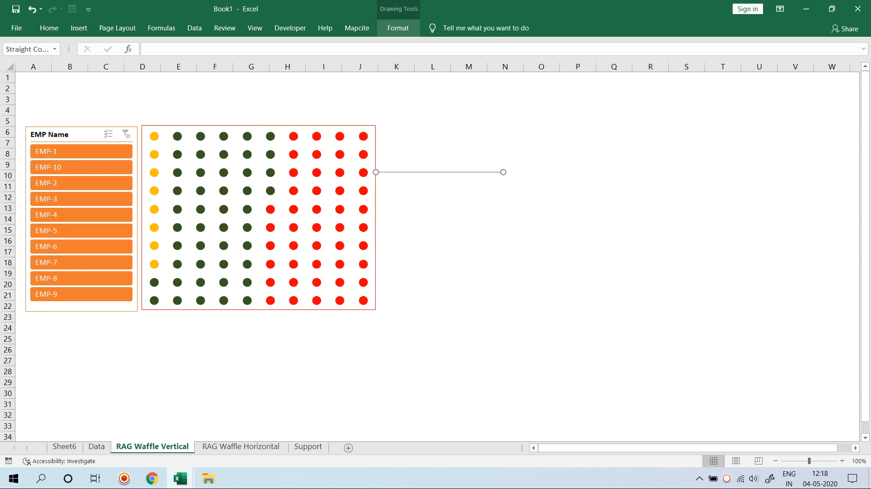
Format the line with a 1½ pt weight and a red outline
click(398, 28)
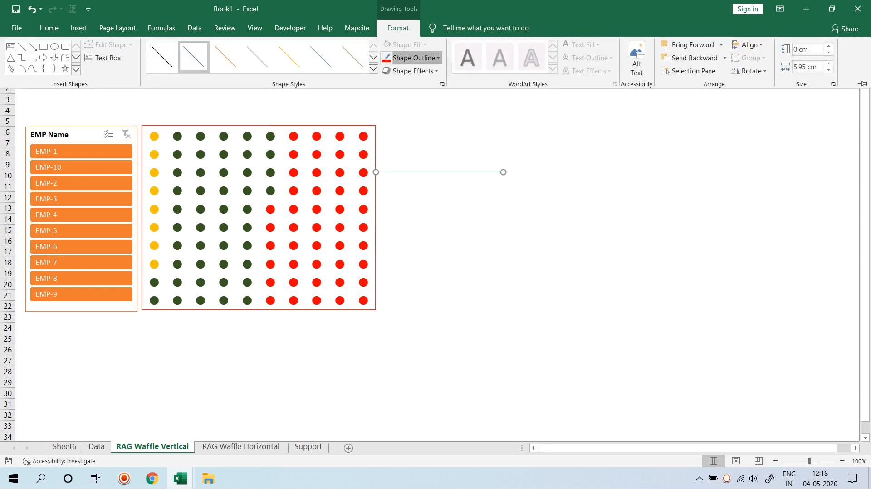
click(413, 57)
mouse_move(409, 197)
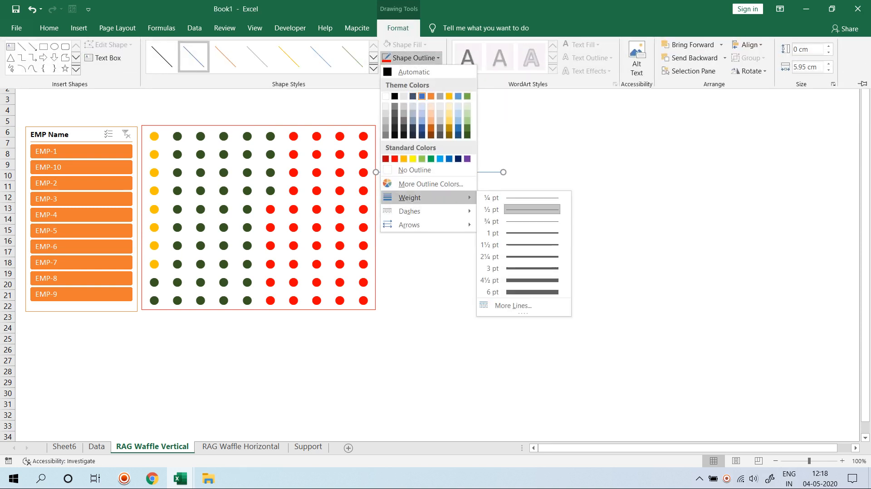
click(499, 245)
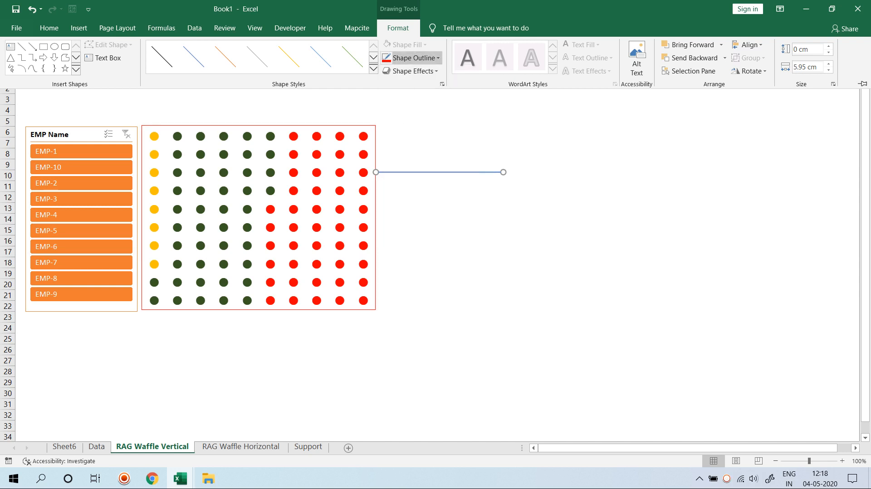
click(410, 57)
click(394, 158)
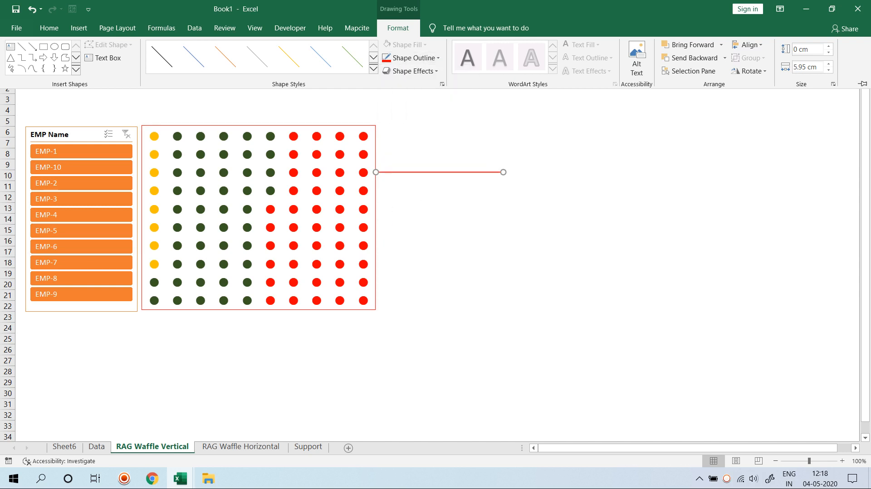
Nudge the red line slightly down and place a copy of it below, around row 17
click(439, 173)
key(Down)
key(Down)
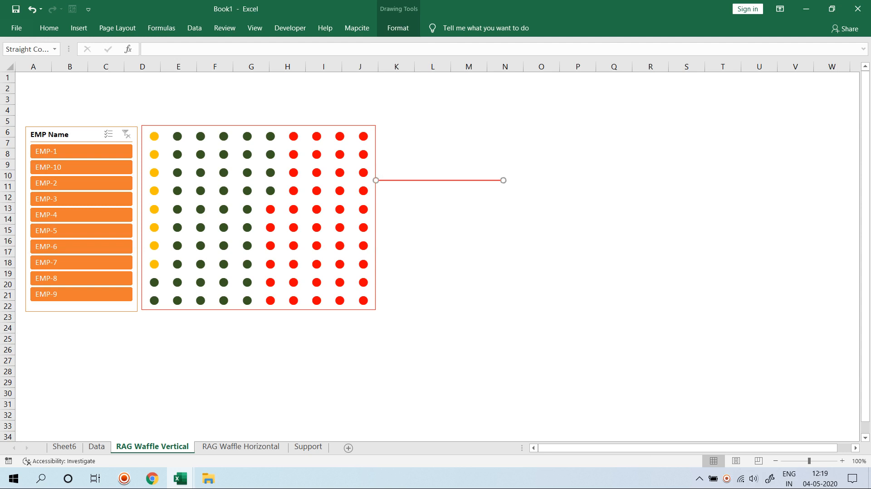
drag(439, 180, 440, 254)
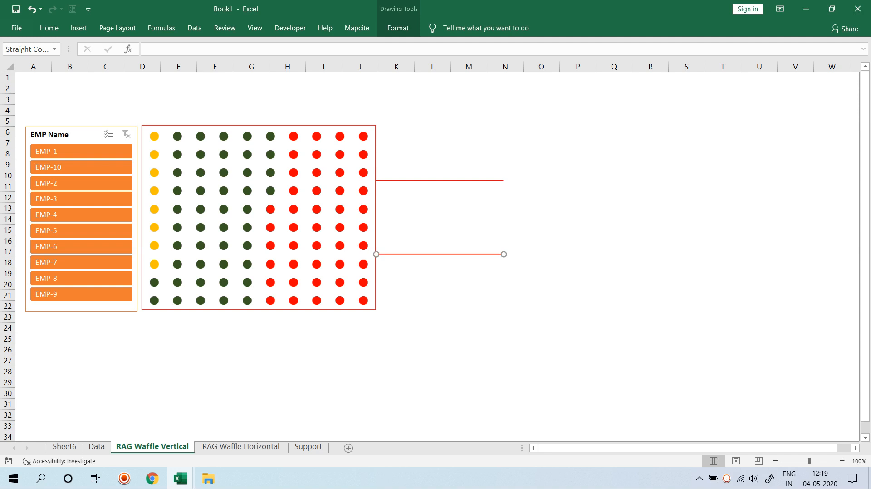
Change the lower line's outline colour to amber and deselect it
click(398, 28)
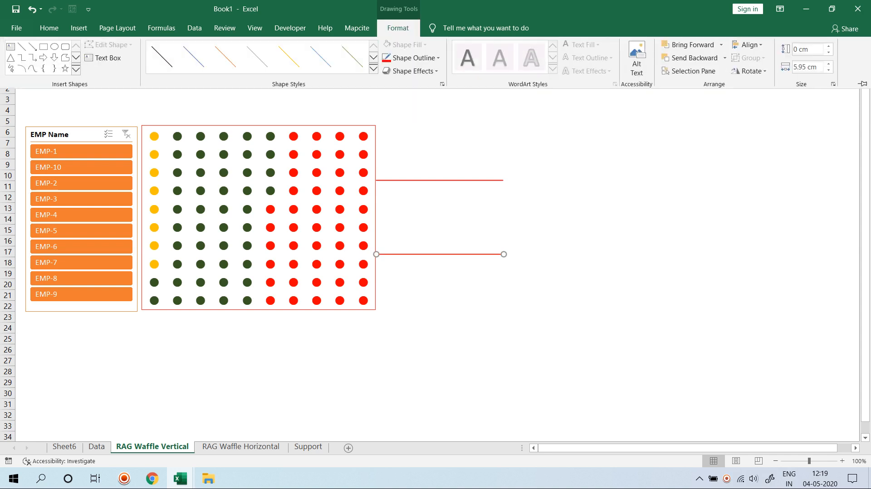
click(438, 57)
click(403, 153)
click(396, 132)
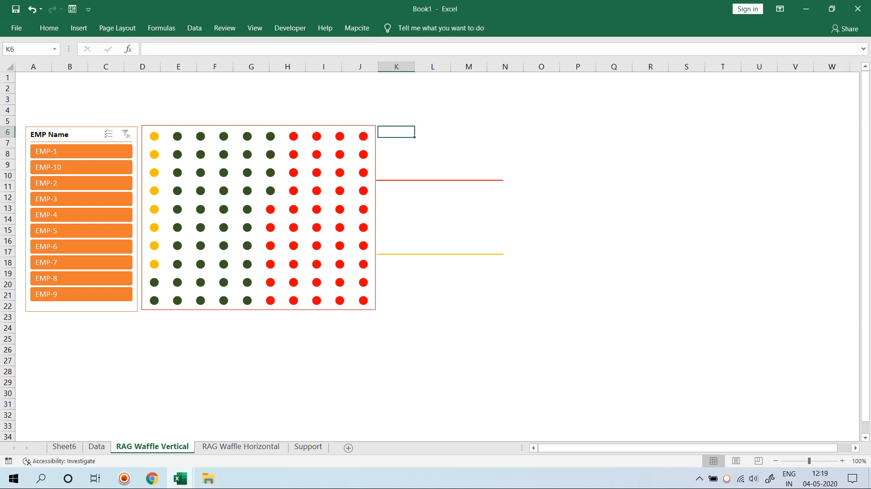
Insert a WordArt in the plain black style with the text "Red"
click(78, 28)
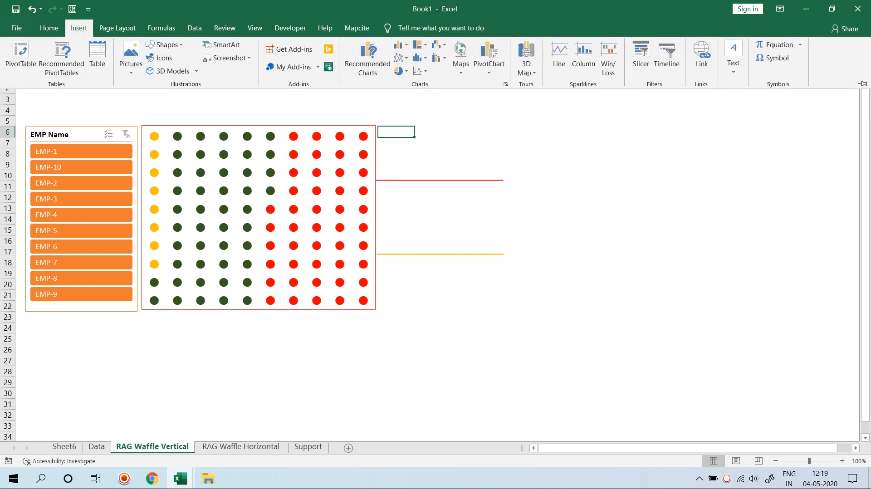
click(733, 52)
click(787, 106)
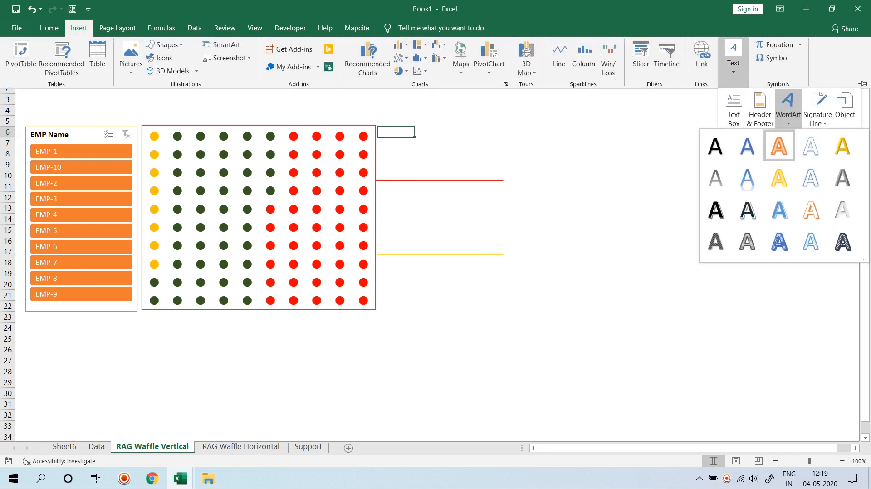
click(715, 144)
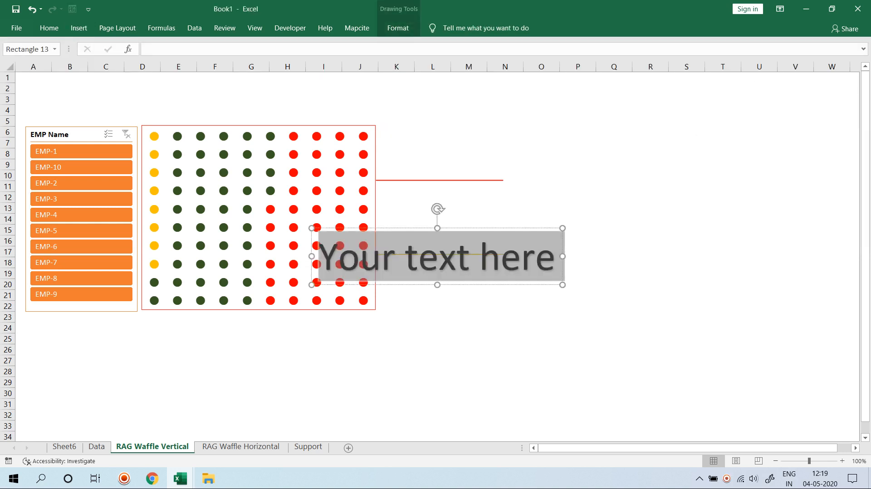
text(r)
key(BackSpace)
text(Red)
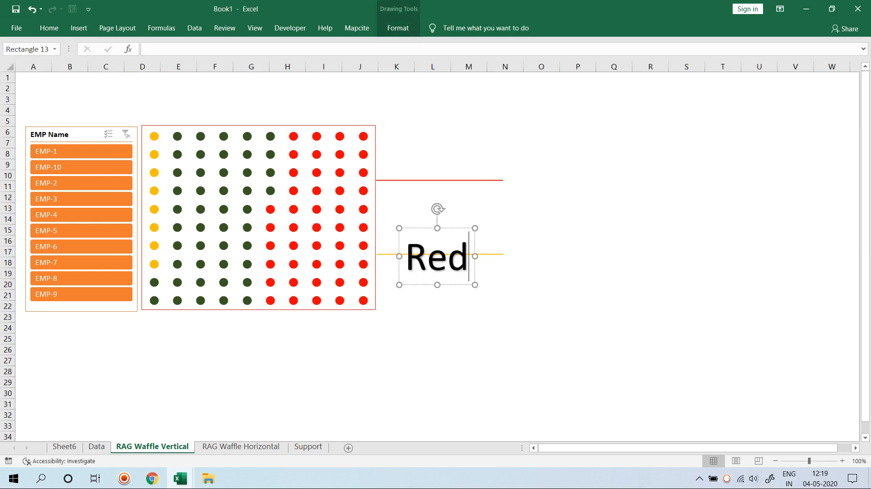
Make the Red label red, bold and 28 pt, and move it above the red line beside the waffle picture
key(Escape)
click(49, 28)
click(196, 67)
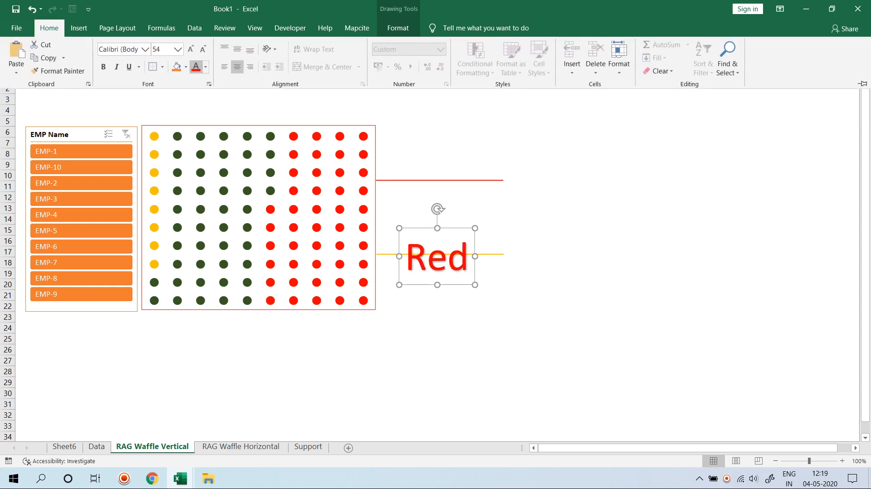
click(104, 66)
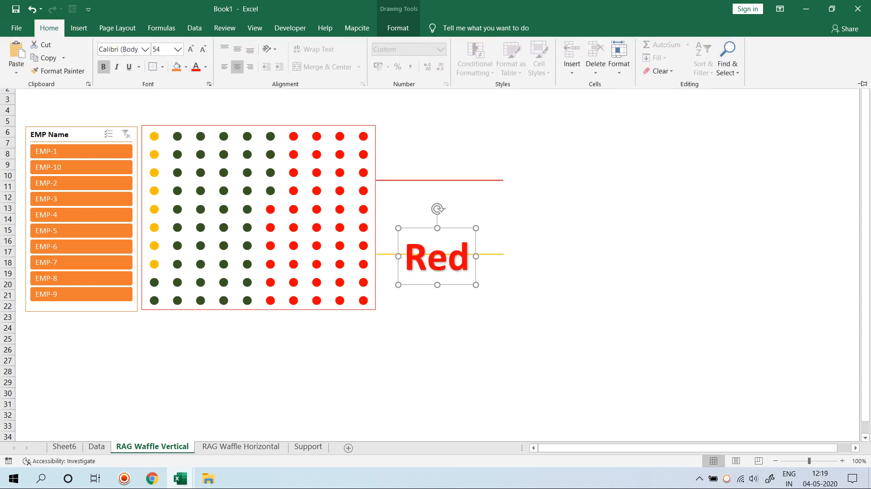
click(202, 49)
click(203, 49)
click(203, 48)
click(203, 49)
click(203, 49)
click(203, 48)
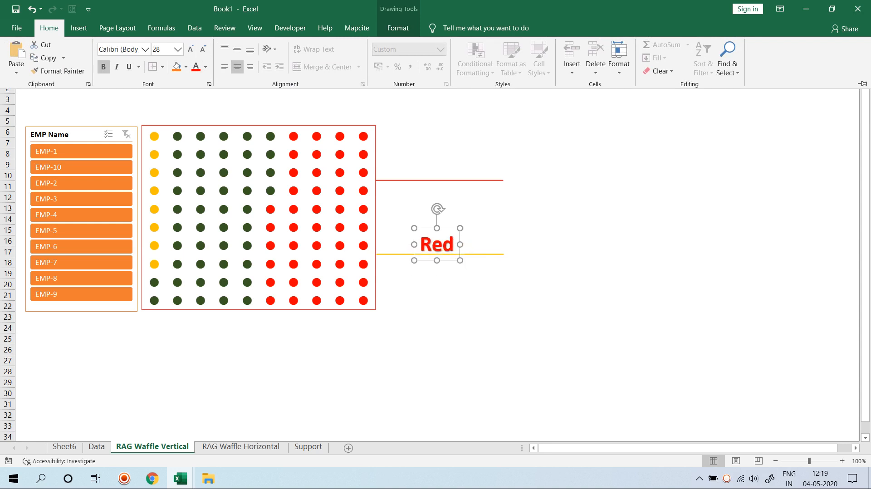
click(446, 229)
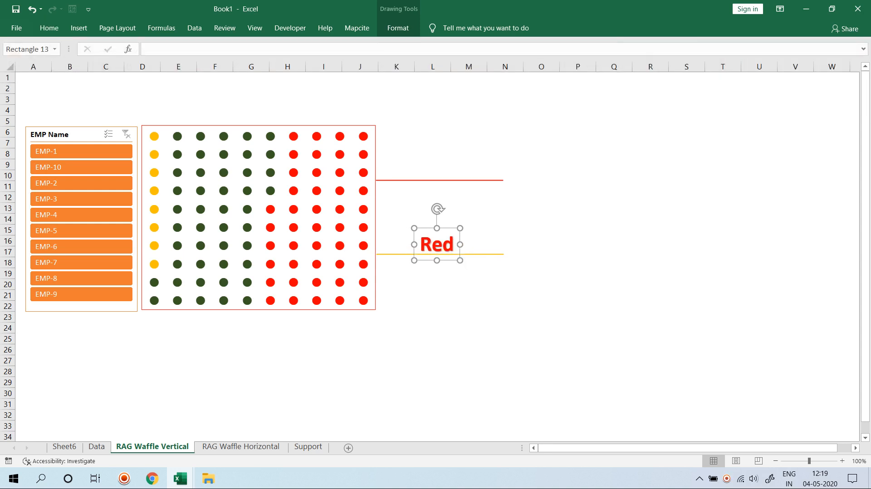
drag(447, 229, 413, 127)
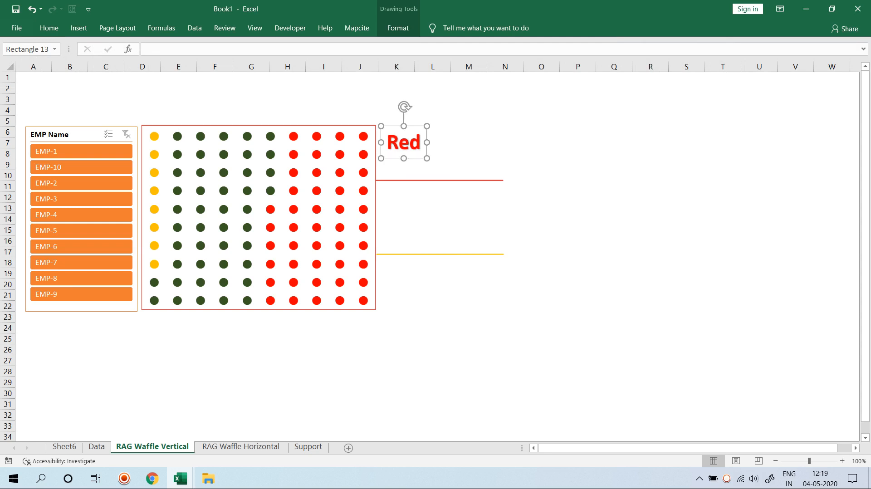
Add a second black WordArt reading "Red" above the red line, beside the first label
click(78, 27)
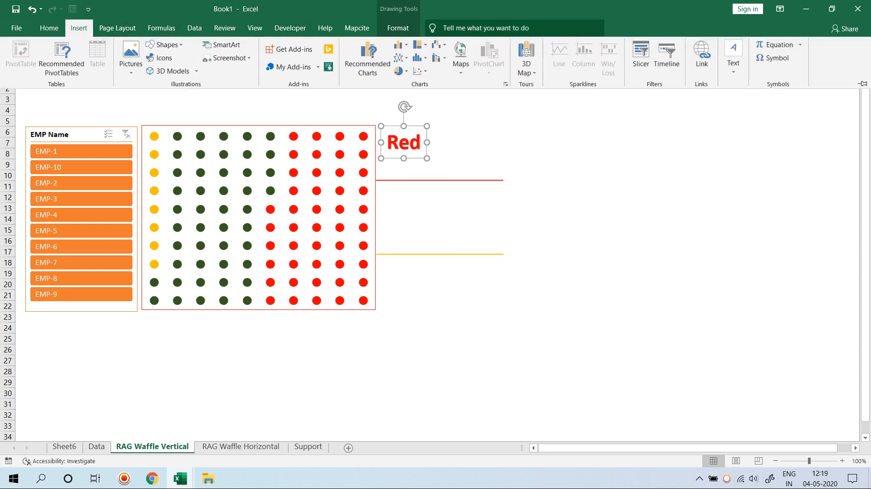
click(733, 56)
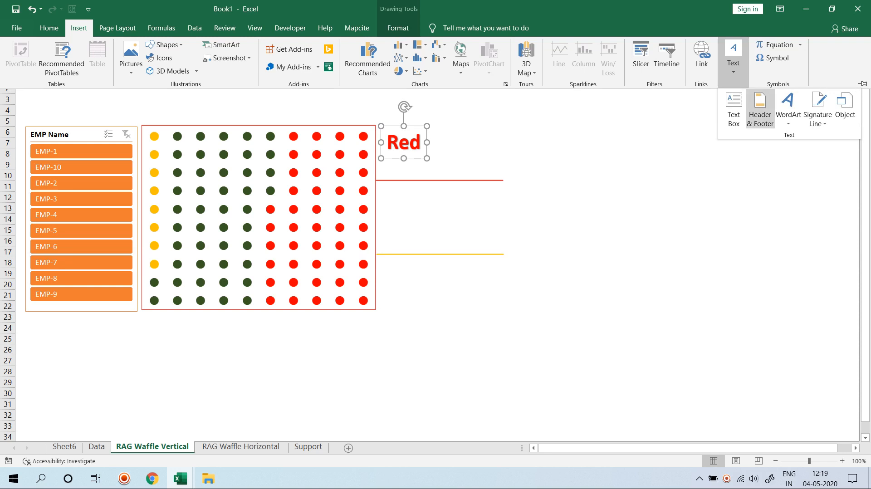
click(788, 106)
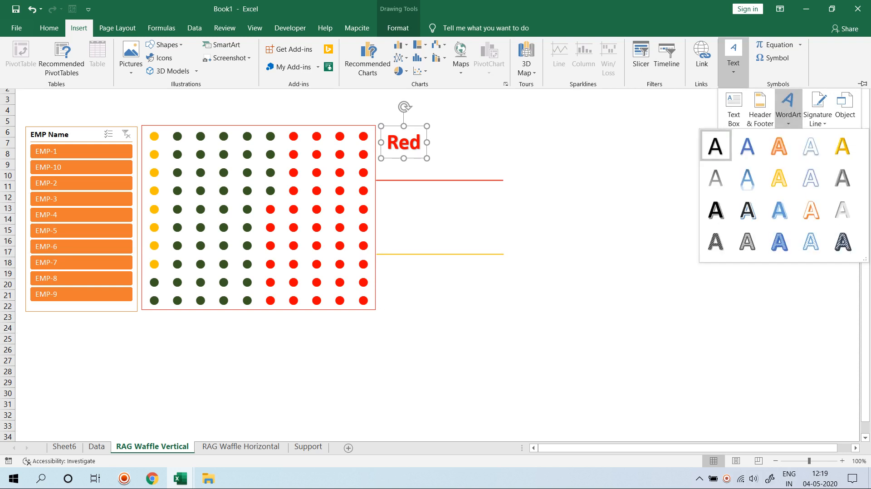
click(715, 145)
drag(456, 228, 485, 122)
key(Escape)
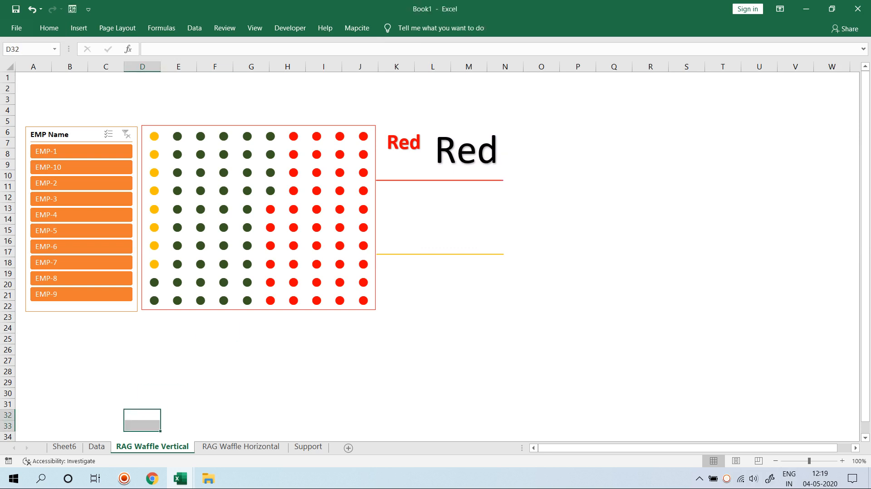
Move the R row to the top of the pivot table on Sheet6 so the colours run R, A, G
click(64, 446)
click(365, 231)
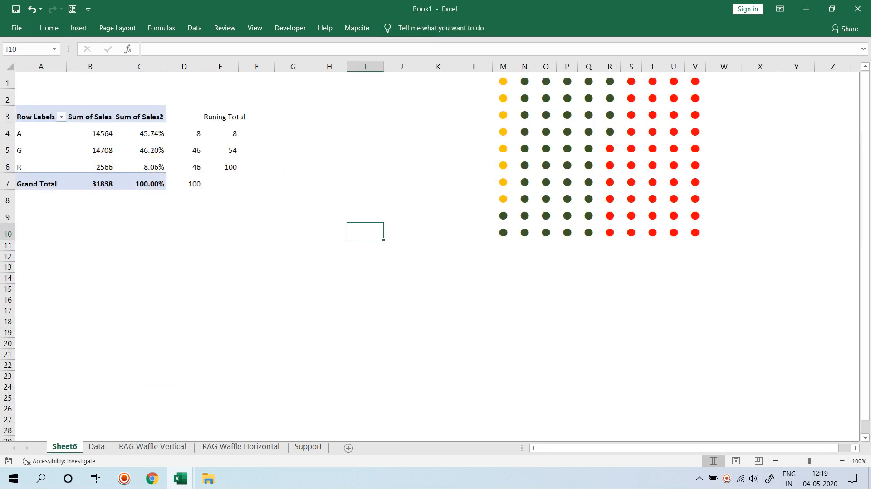
click(90, 132)
click(19, 166)
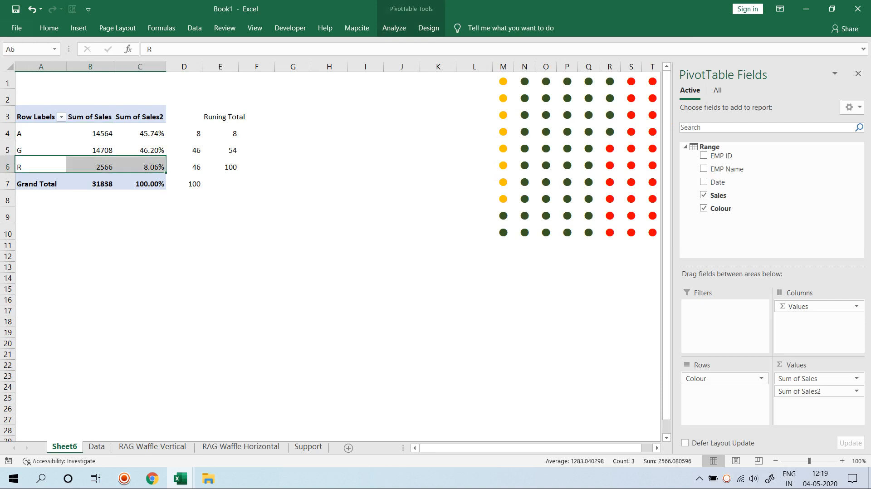
drag(30, 156, 30, 122)
click(19, 167)
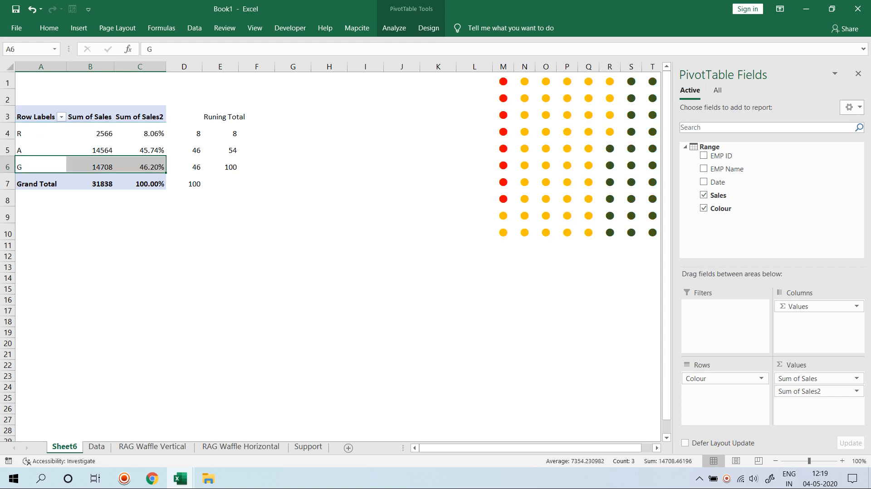
Enter the labels R, A and G in cells X1 to X3, beside the waffle range on Sheet6
click(257, 148)
key(Right)
key(Right)
key(Right)
key(Right)
key(Right)
key(Right)
key(Right)
key(Right)
key(Right)
key(Right)
key(Right)
key(Right)
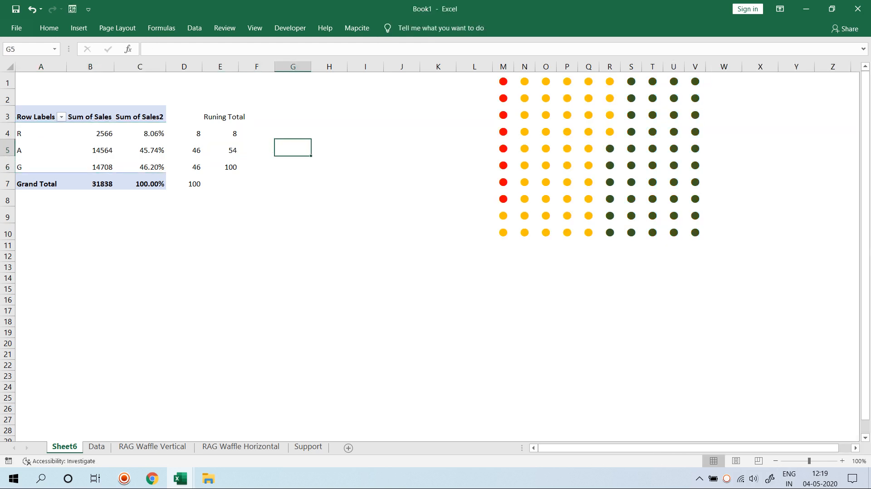
key(Right)
key(Right)
key(Right)
key(Right)
key(Up)
key(Up)
key(Up)
key(Up)
key(Left)
text(R)
key(Return)
text(A)
key(Return)
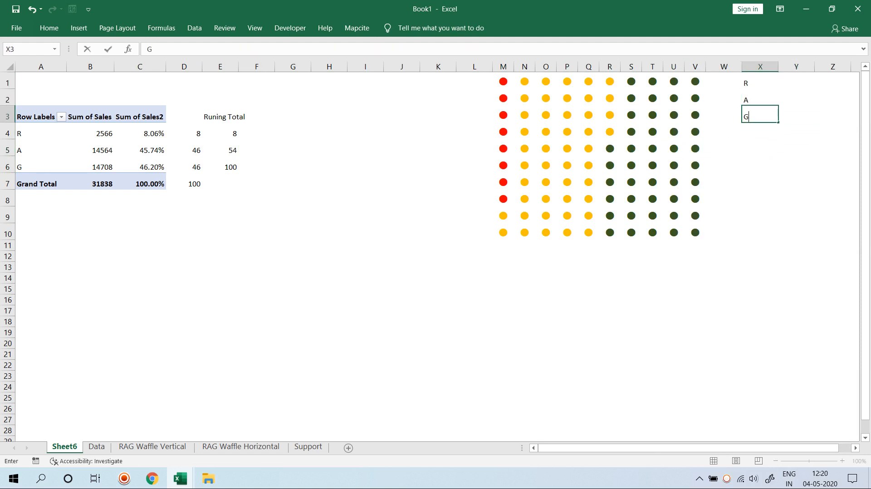
text(G)
Enter the formula =D4/100 in cell Y1, next to the R label
key(Up)
key(Up)
key(Right)
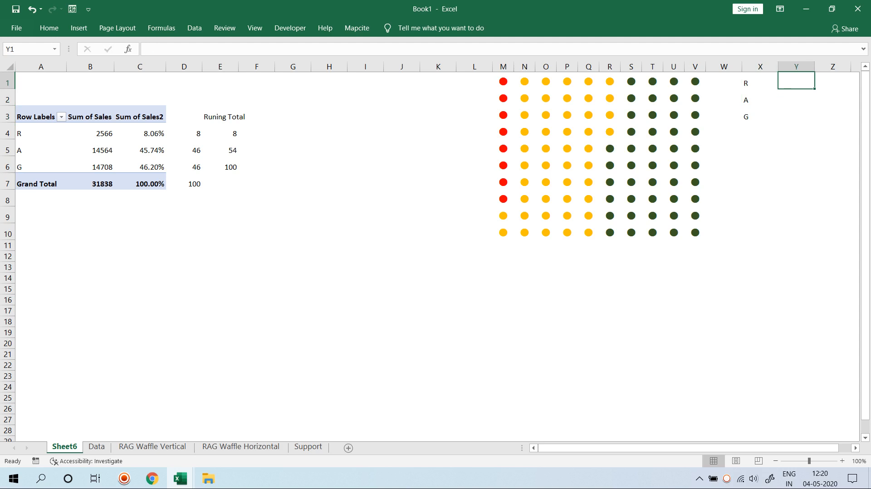
text(=)
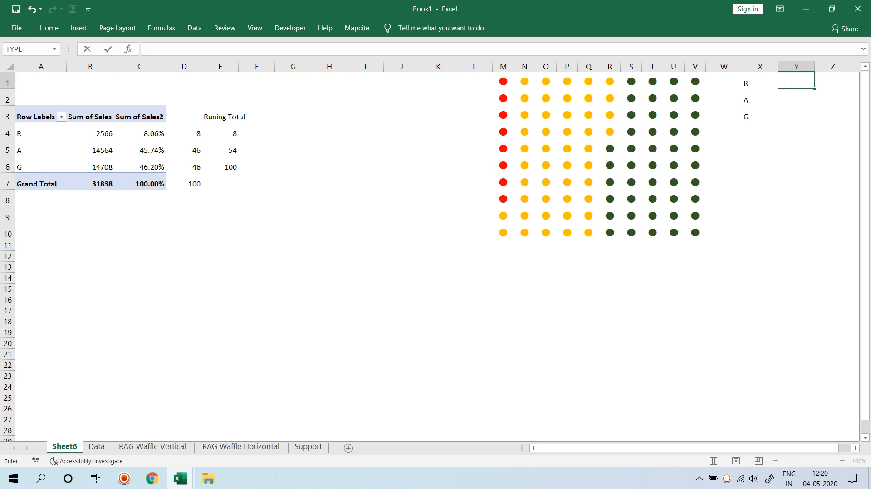
click(160, 129)
key(Right)
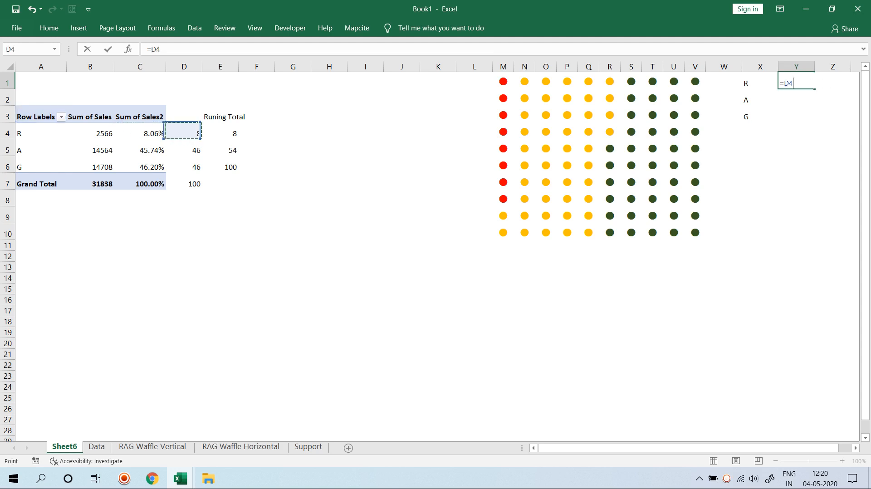
text(/100)
key(Return)
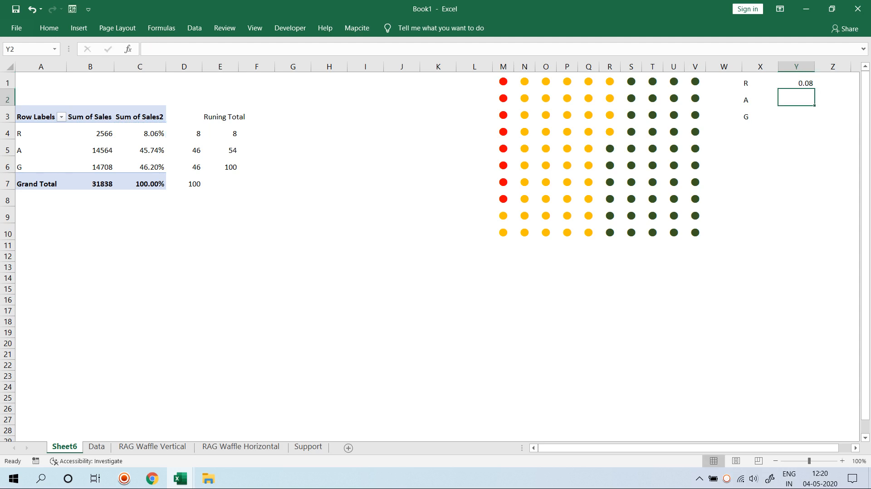
Fill the Y1 formula down to Y3 for the A and G labels, and select Y1:Y3
key(Up)
key(Down)
key(ctrl+d)
key(Down)
key(ctrl+d)
key(Up)
key(Up)
key(shift+Down)
key(shift+Down)
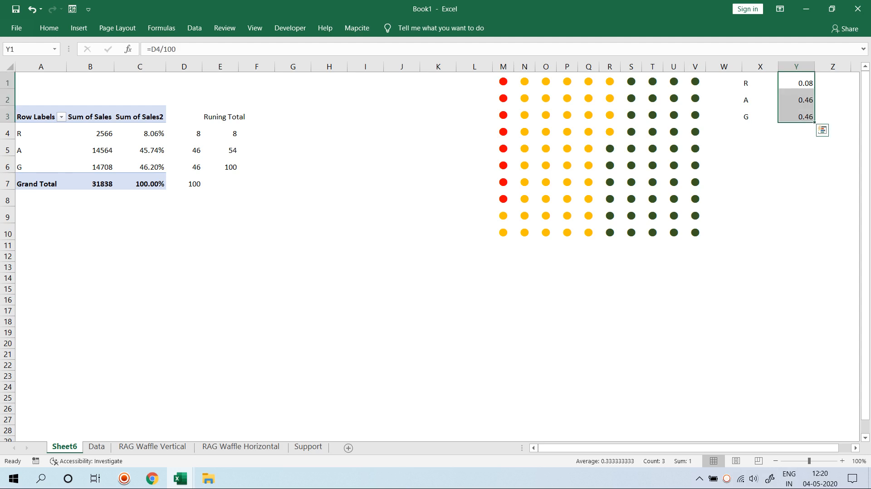
Format cells Y1 to Y3 as percentages, and check the label layout in the finished RAG-Waffle-Chart-with-Slicer workbook
click(49, 27)
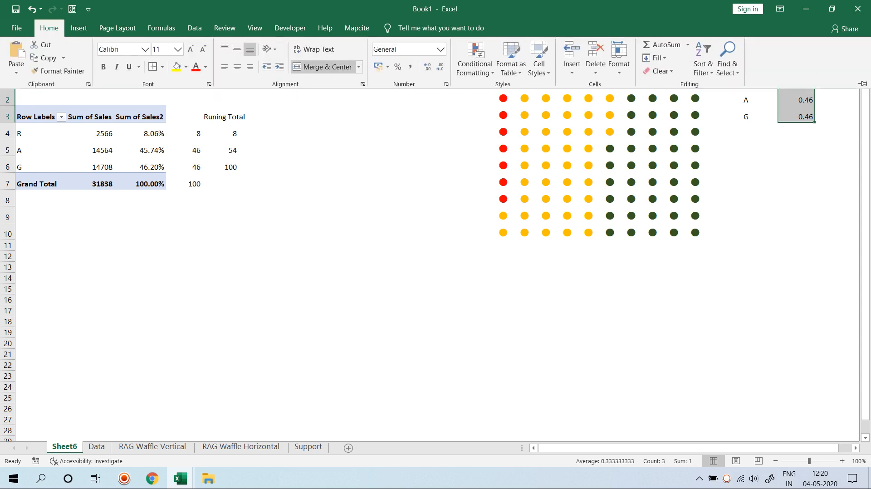
click(398, 66)
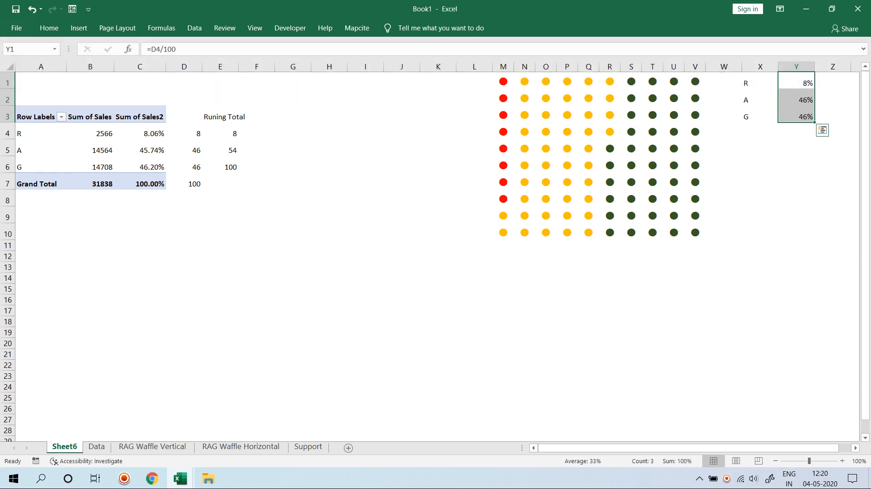
key(alt+Tab)
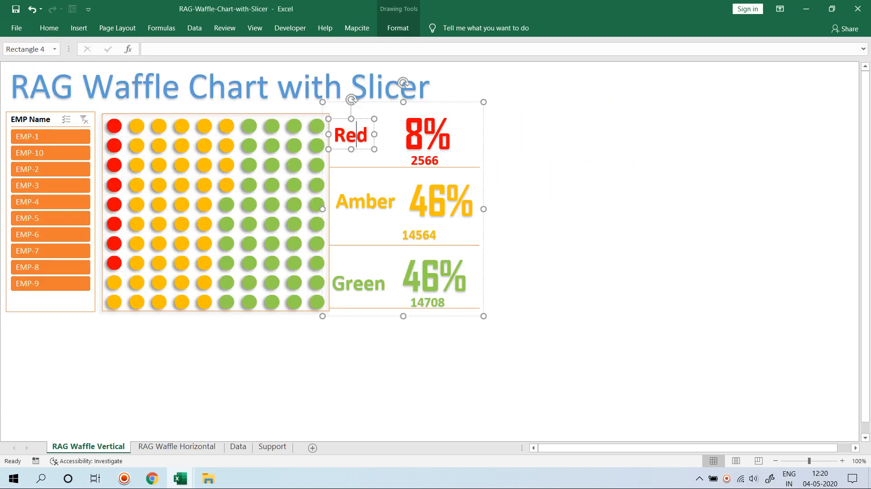
key(alt+Tab)
key(alt+Tab)
key(alt+Tab)
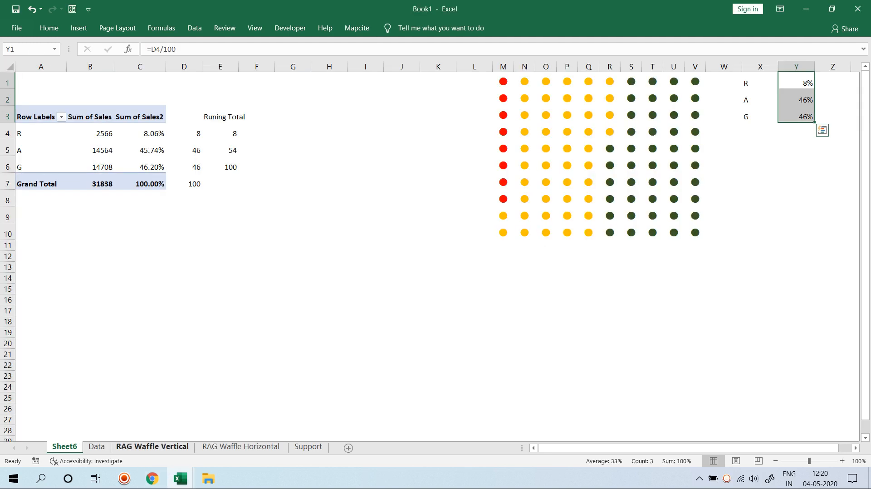
Link the large black Red text box on the RAG Waffle Vertical sheet to cell Y1 with =Sheet6!Y1
click(152, 447)
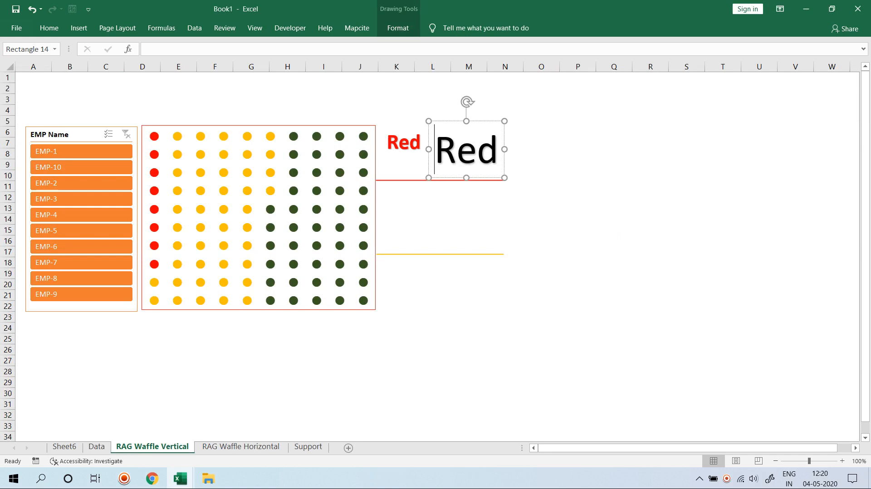
key(Escape)
click(150, 49)
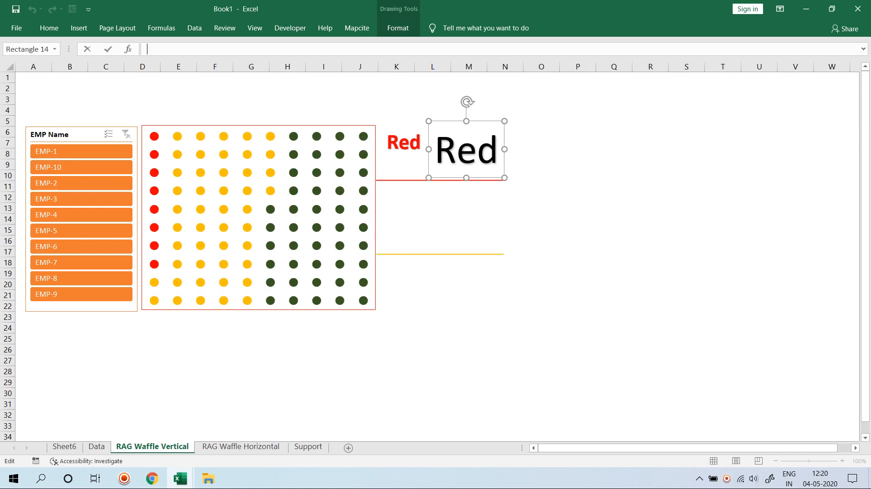
text(=)
click(64, 446)
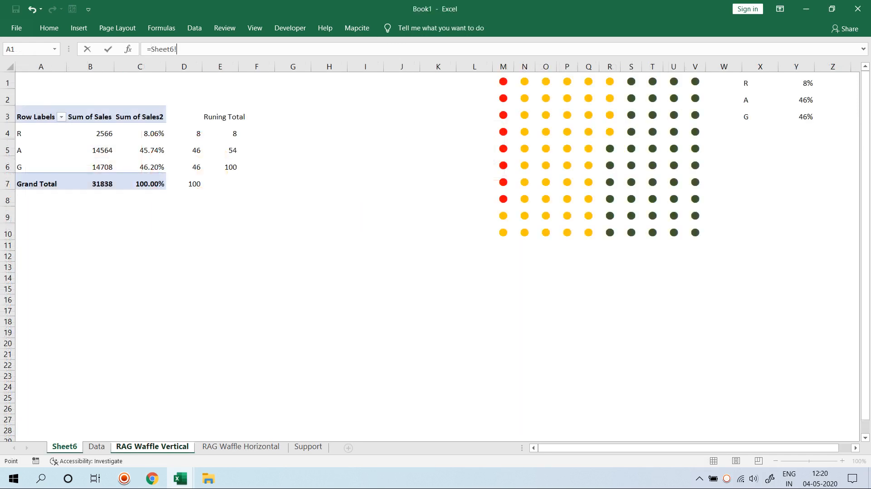
click(796, 82)
key(Return)
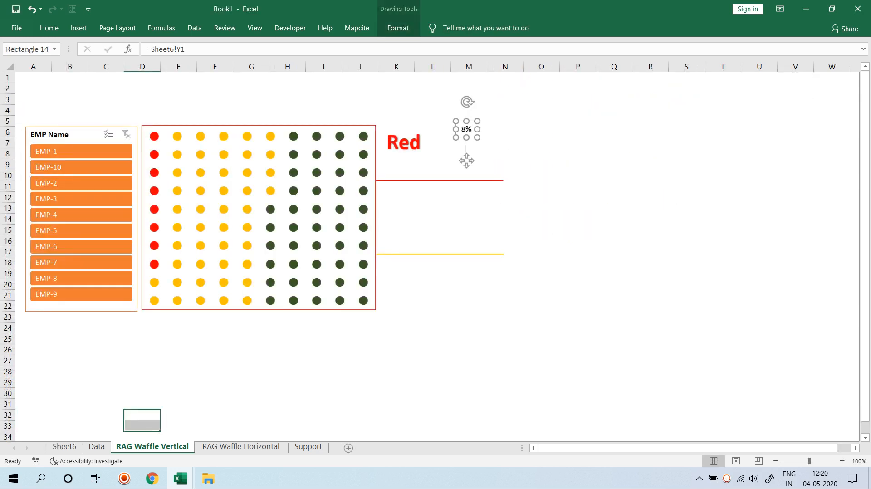
Format the linked percentage label as bold, red, 32-point text
key(alt+h)
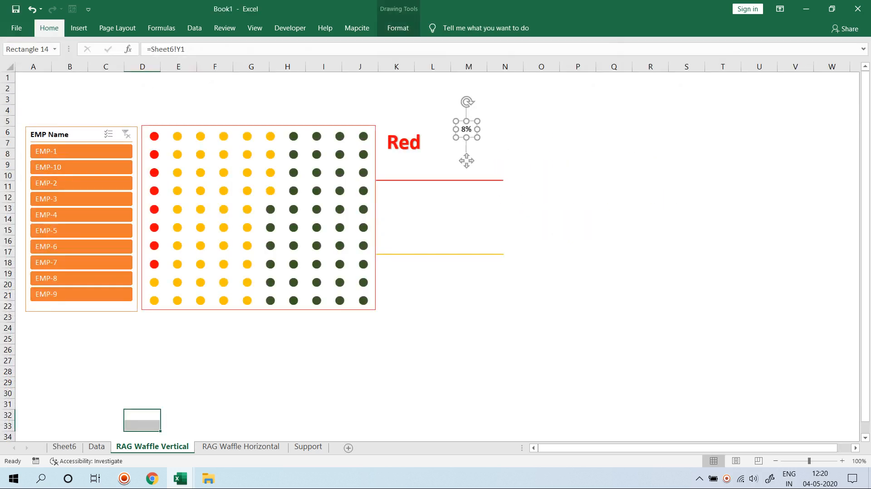
click(541, 143)
click(466, 161)
key(alt+h)
click(103, 66)
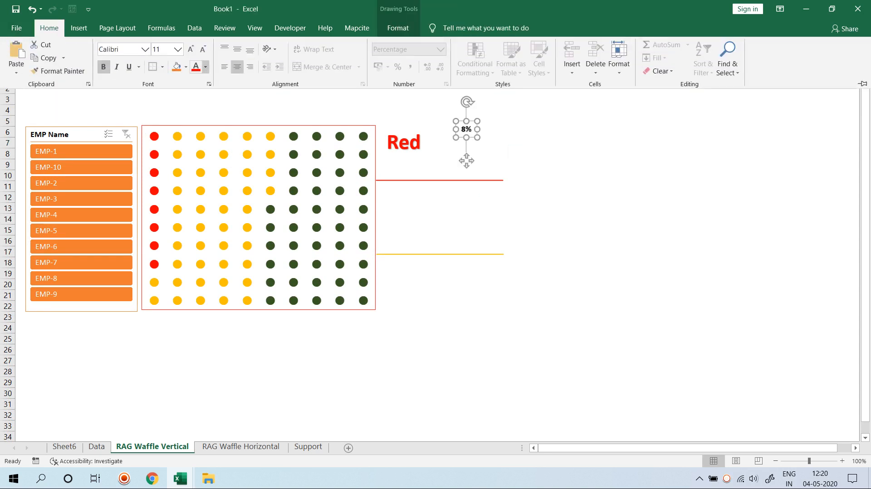
click(190, 49)
click(190, 49)
click(190, 49)
click(190, 49)
click(190, 49)
click(190, 49)
click(190, 49)
click(190, 49)
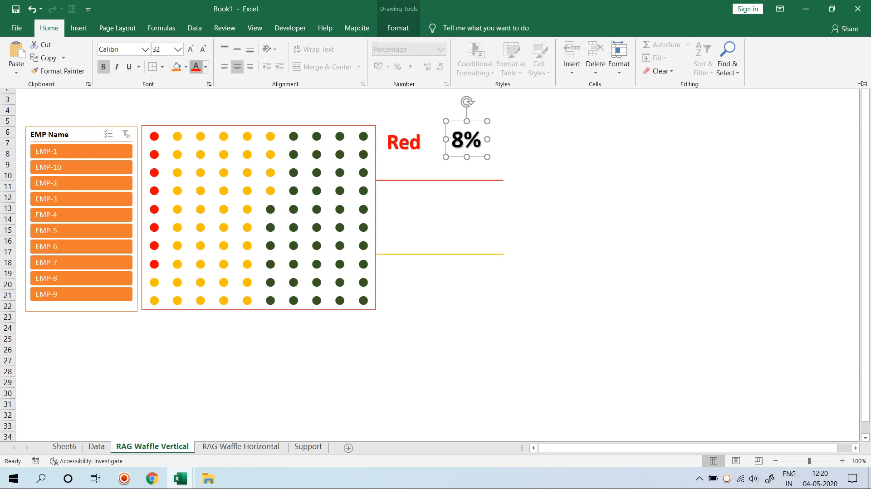
click(196, 66)
click(508, 165)
click(508, 165)
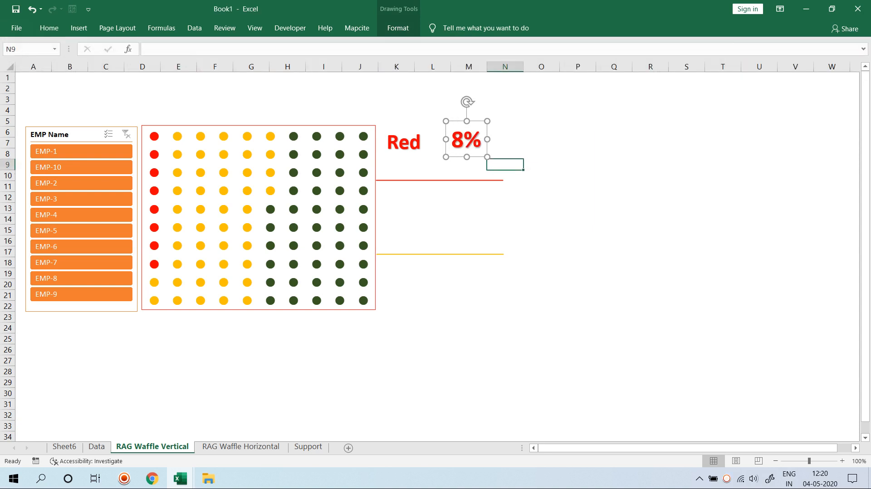
Place the percentage label beside the Red label above the red line, and put a copy of it around columns O and P
click(467, 141)
drag(467, 141, 456, 146)
click(456, 180)
click(457, 145)
drag(456, 145, 527, 154)
key(ctrl+z)
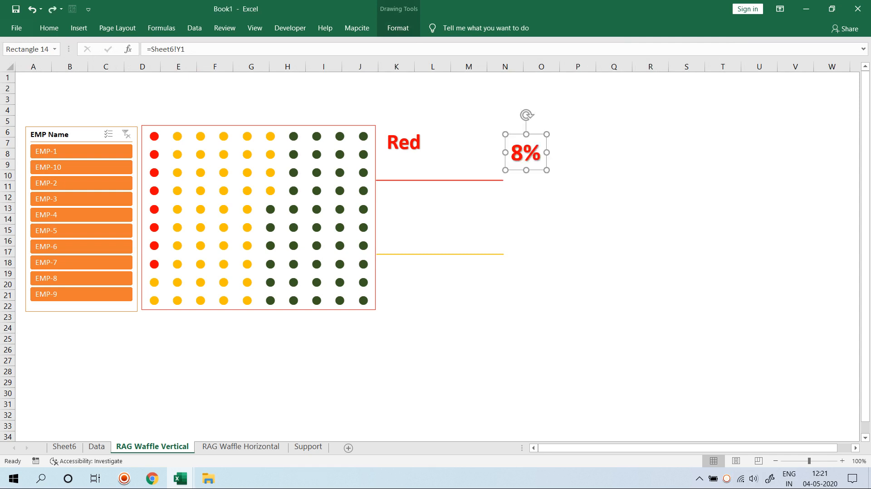
ctrl+drag(456, 145, 568, 136)
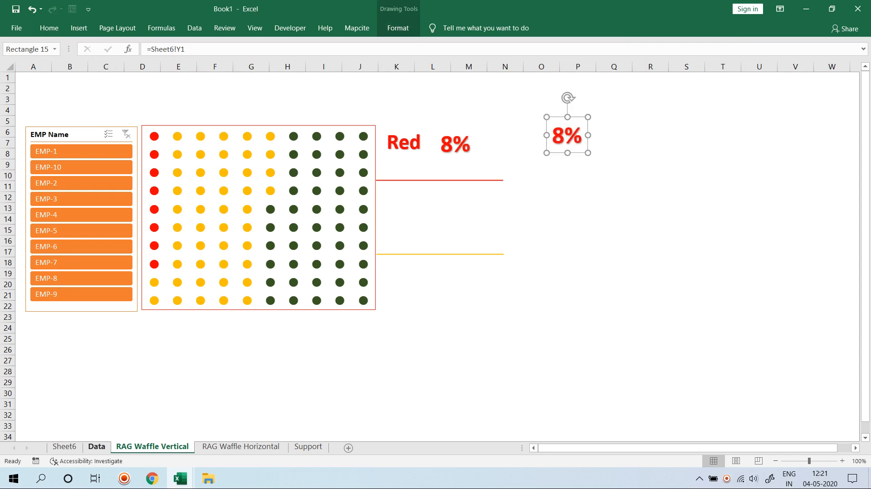
Relink the copied label to the R row's Sum of Sales in the pivot table with =Sheet6!B4
click(96, 446)
click(64, 446)
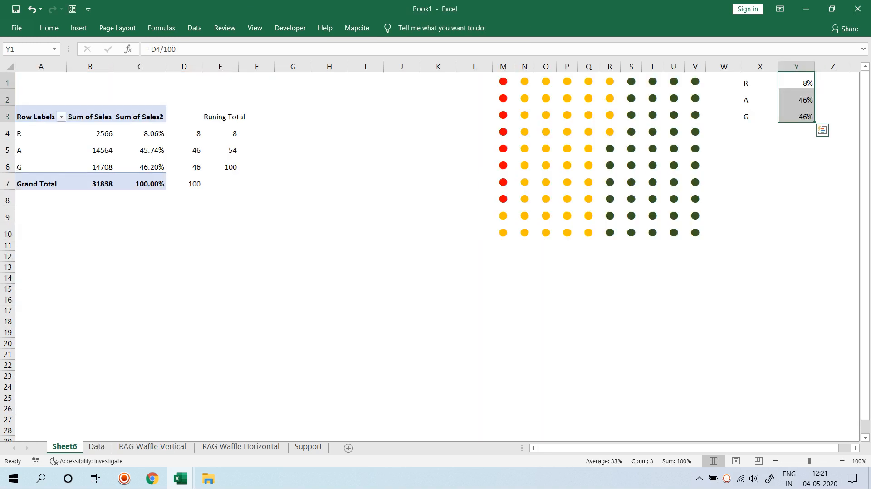
click(91, 133)
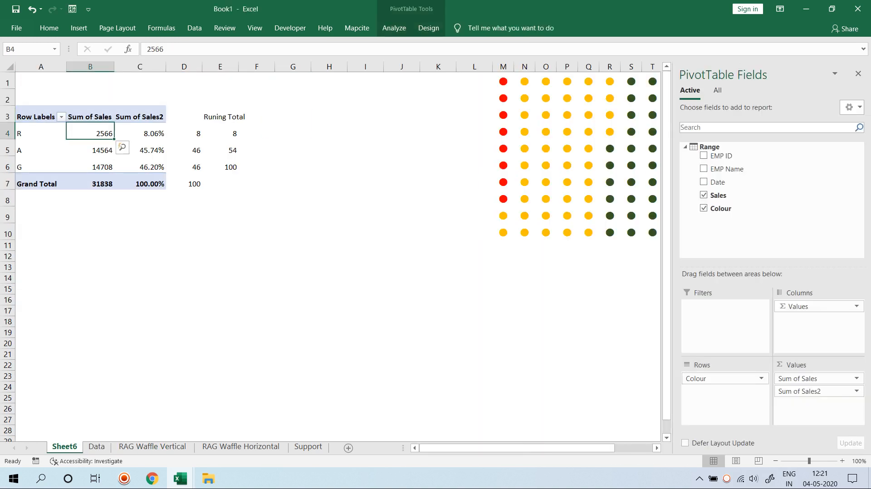
click(153, 447)
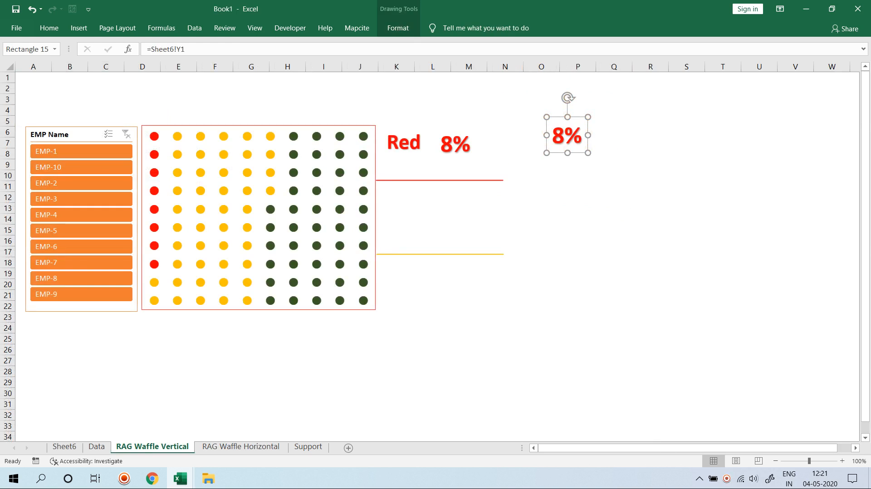
click(185, 49)
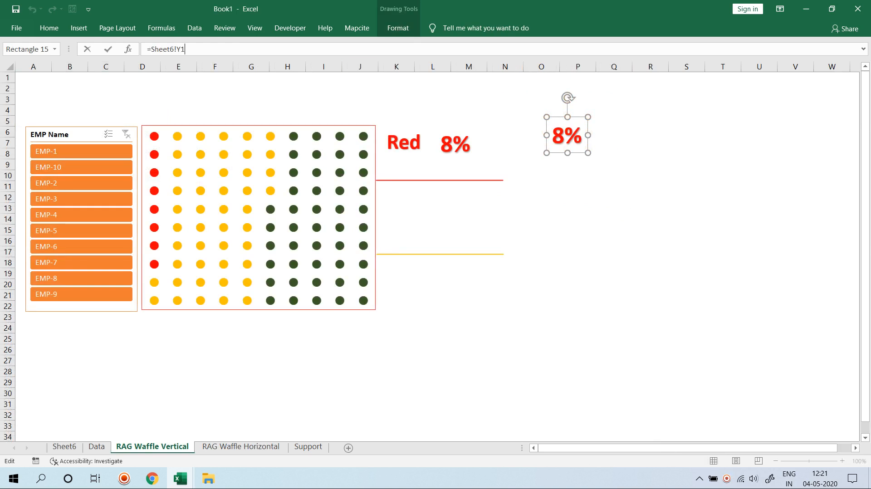
click(64, 446)
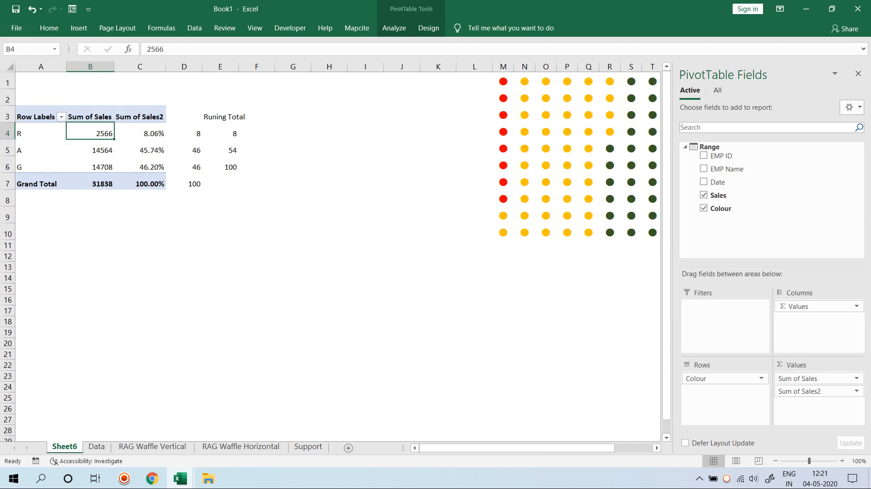
click(153, 446)
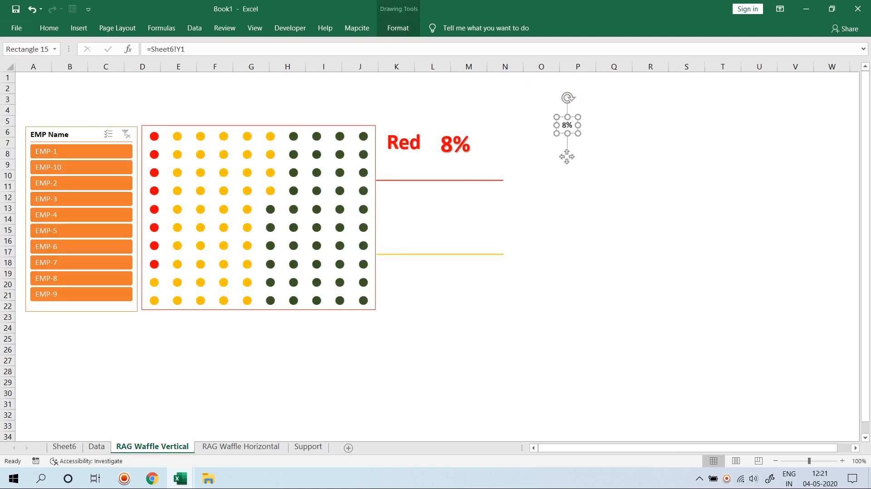
click(186, 49)
key(BackSpace)
key(BackSpace)
text(B)
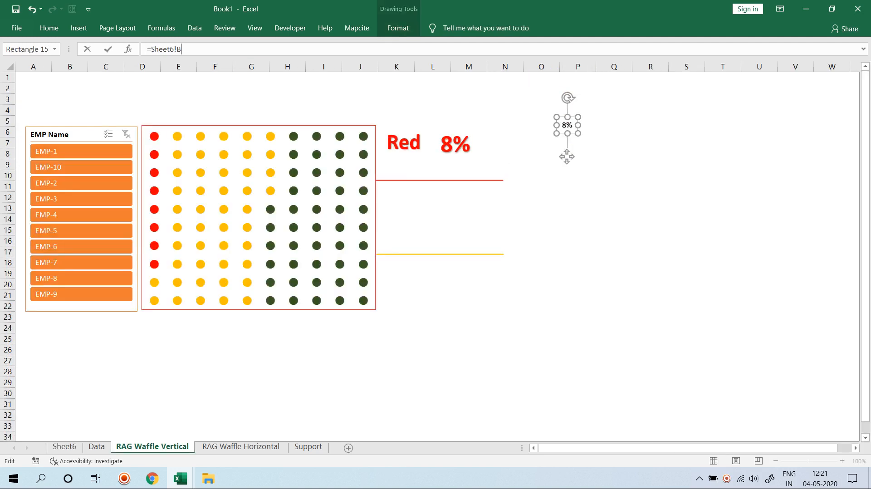
text(4)
key(Return)
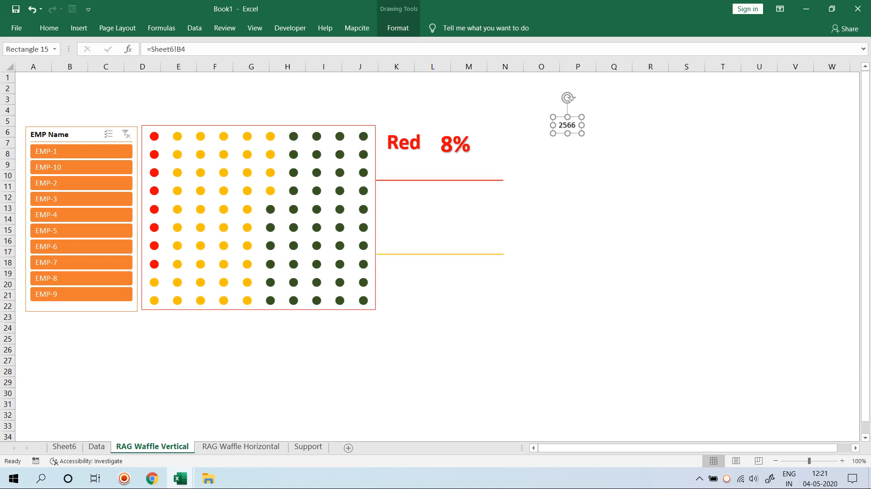
Format the linked sales label as bold, red, 16-point text
click(49, 27)
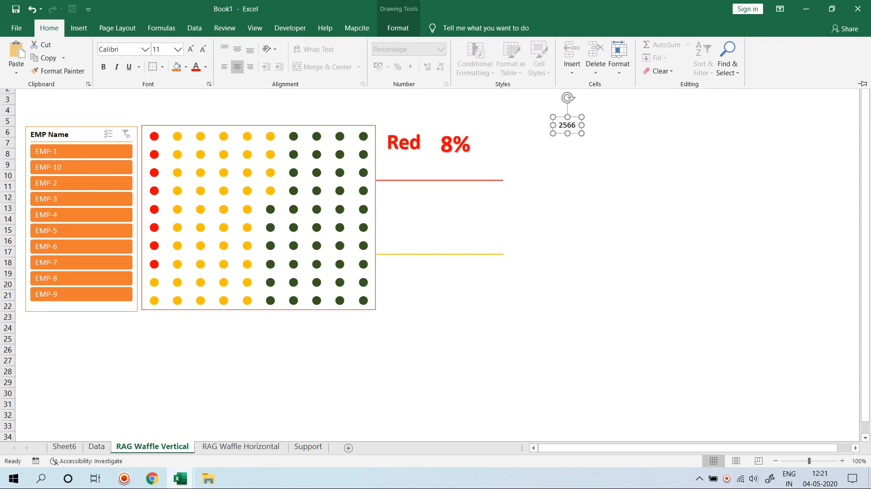
key(Escape)
click(49, 28)
click(195, 67)
key(ctrl+b)
click(190, 49)
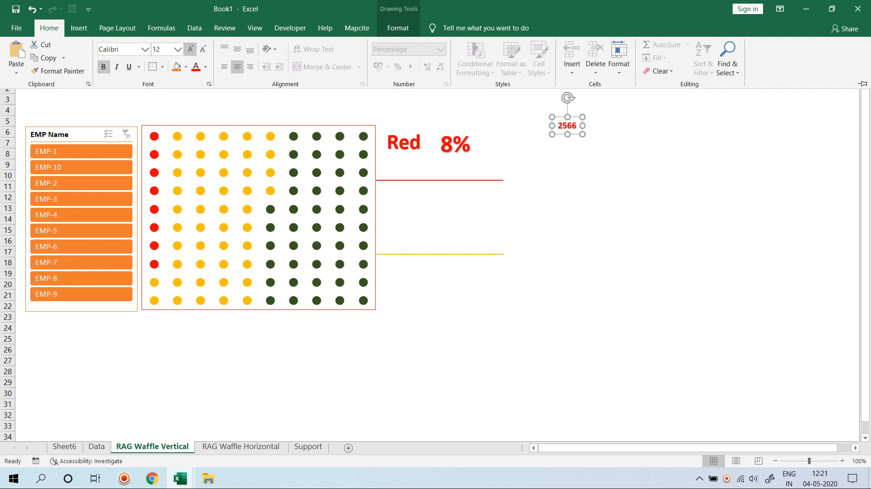
click(191, 49)
click(191, 49)
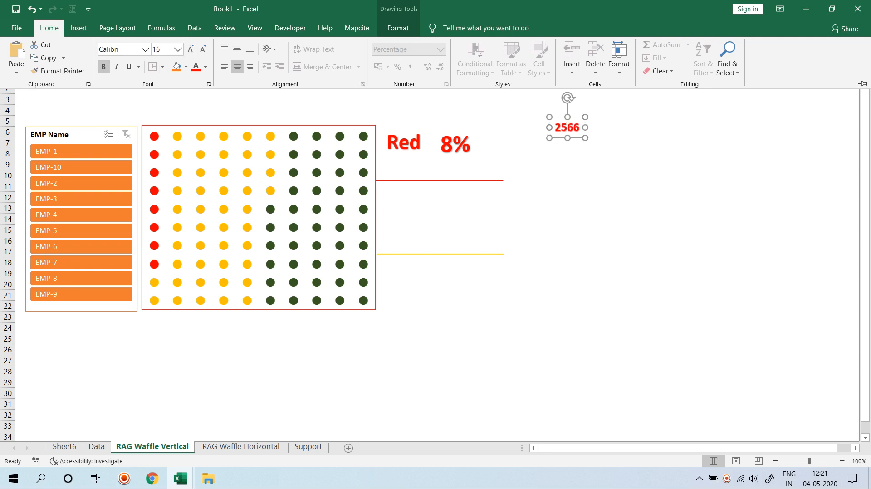
Move the sales label directly beneath the red percentage, just above the red line
click(567, 128)
drag(567, 128, 455, 168)
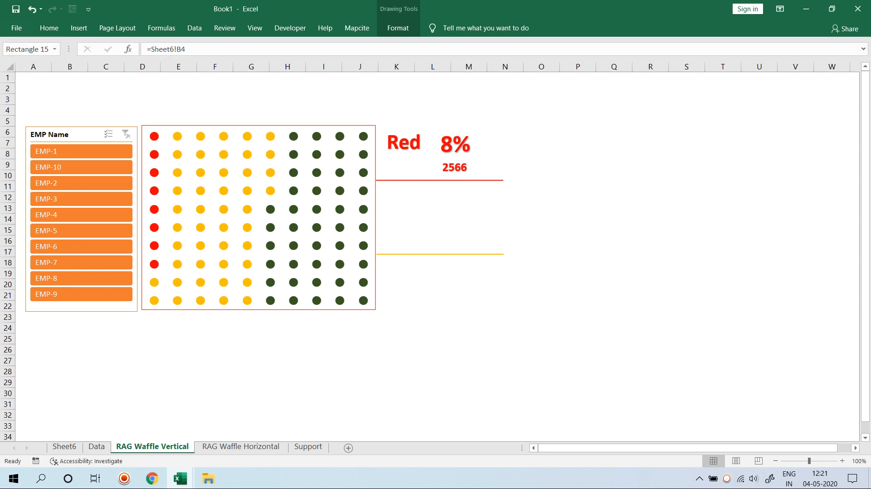
click(577, 132)
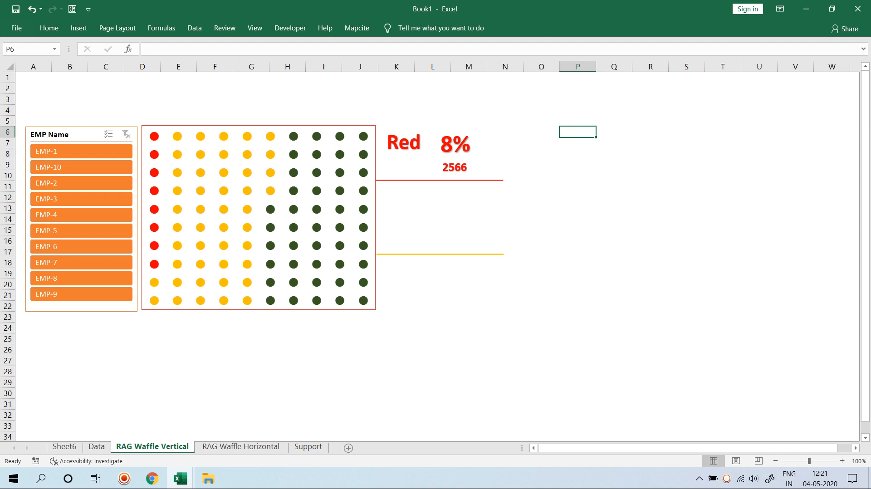
On Sheet6, begin an IF formula in cell M13 that tests D4>=COLUMN(A1)+
key(ctrl+Page_Down)
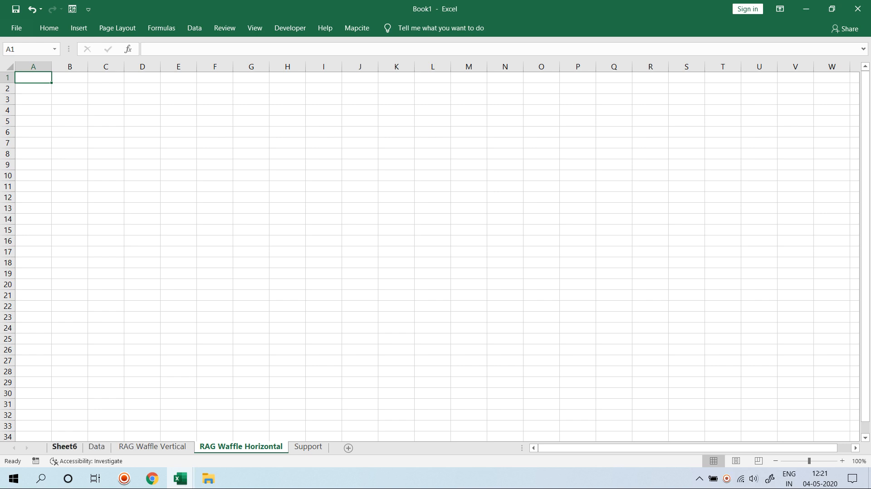
click(64, 447)
click(503, 98)
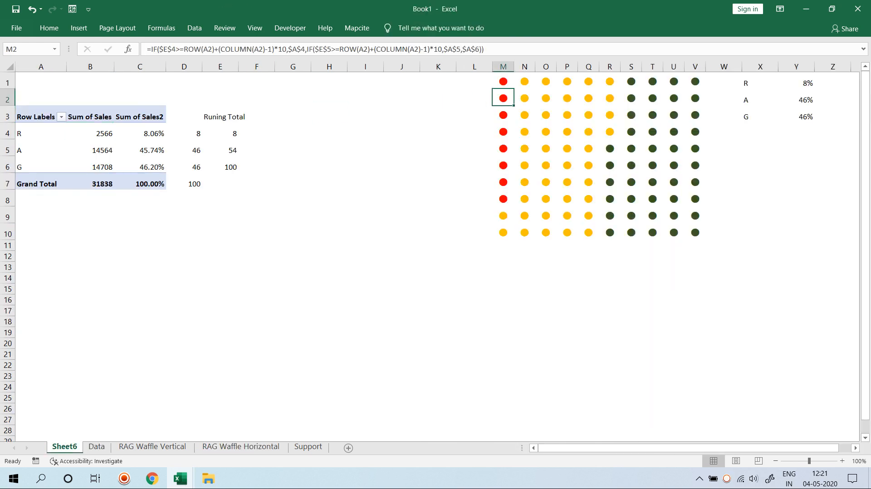
click(502, 267)
text(=if)
key(Tab)
click(183, 133)
text(>)
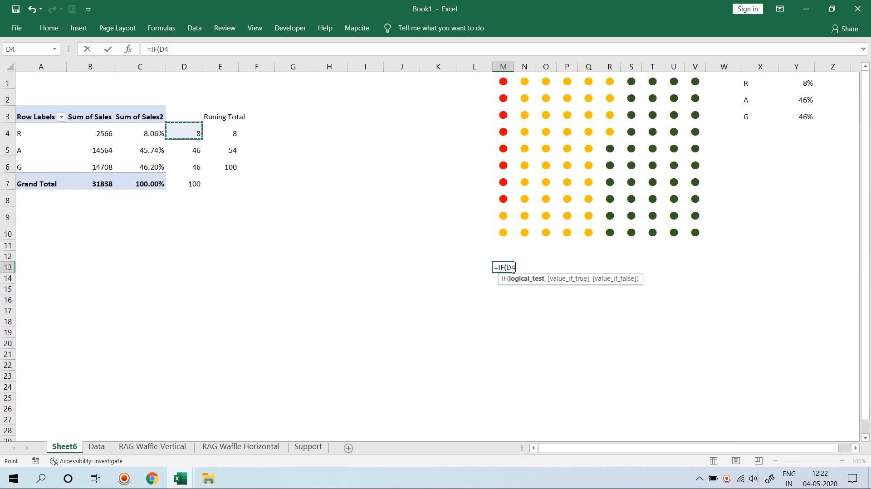
text(=)
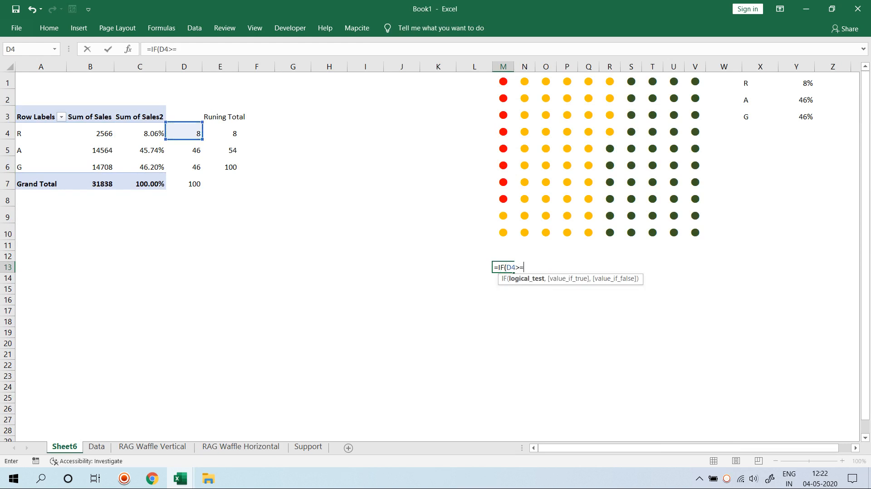
text(Col)
key(Tab)
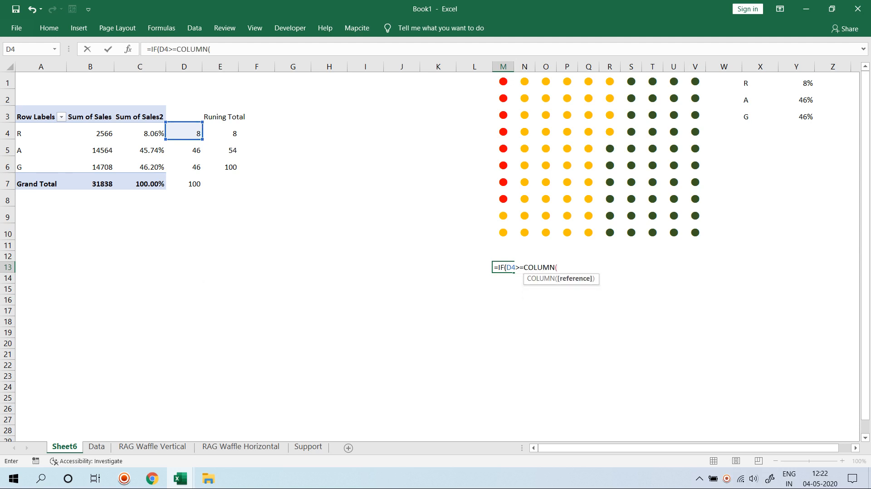
click(41, 80)
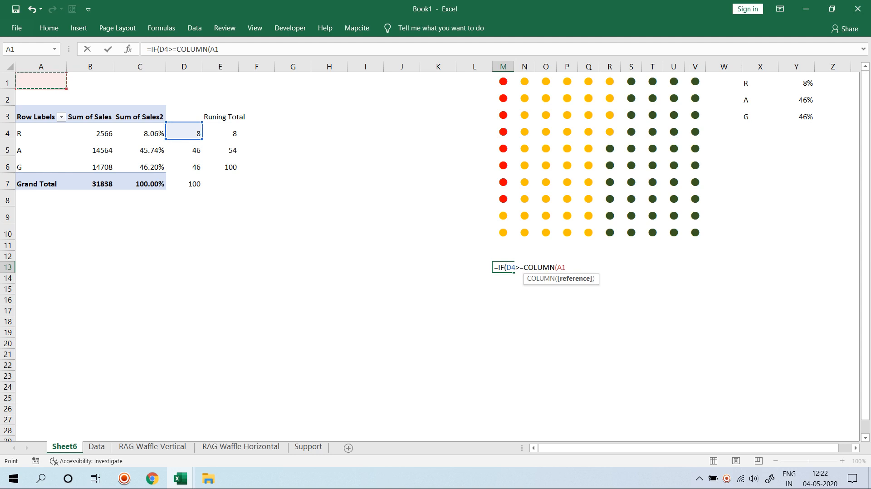
text()+)
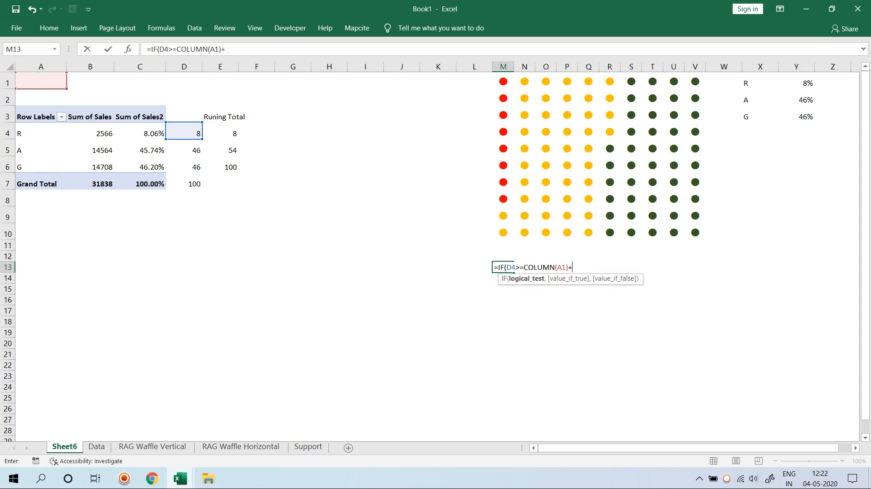
Complete the first IF condition in M13 with the term (ROW(A1)-1)*10
text(ROW(a1)
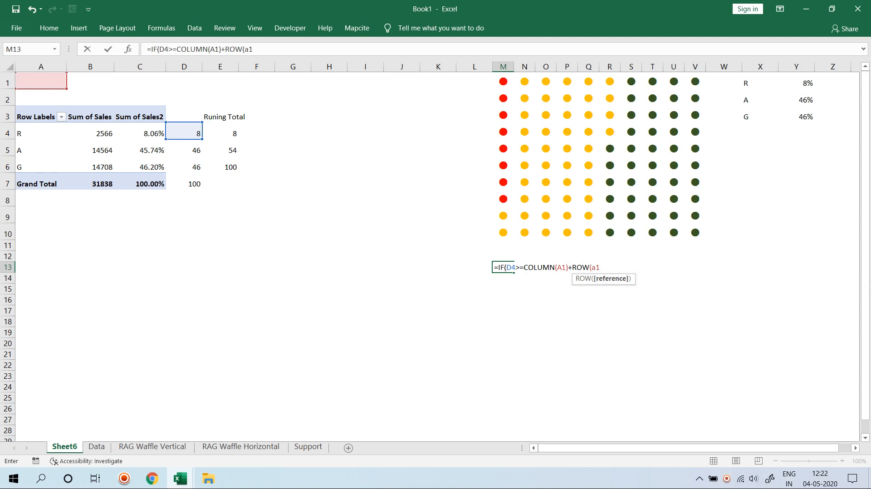
text()-1)
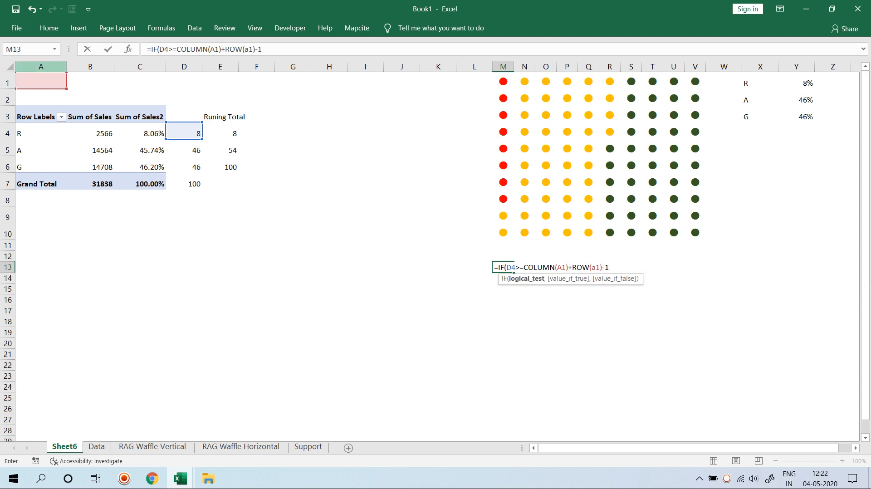
text())
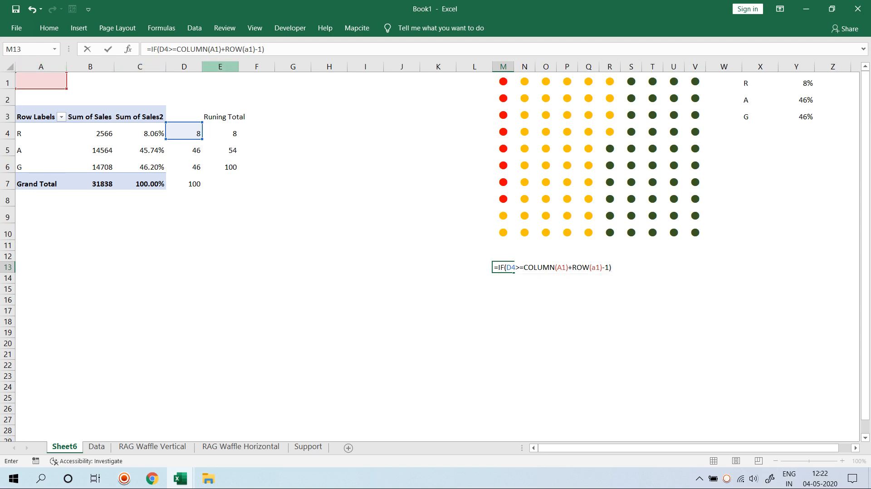
click(572, 267)
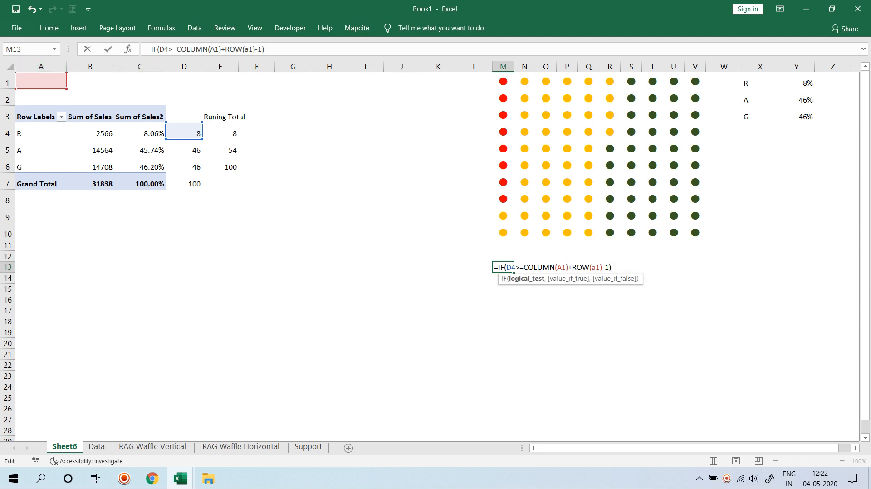
text(()
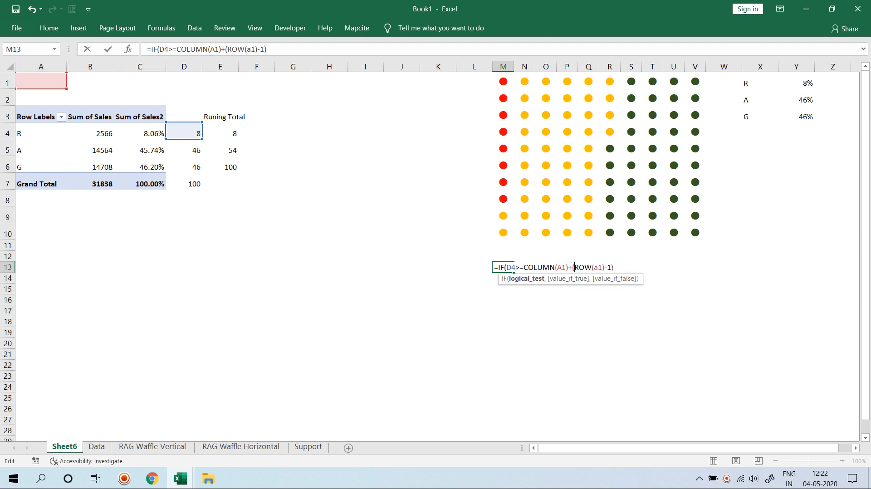
text(*10,)
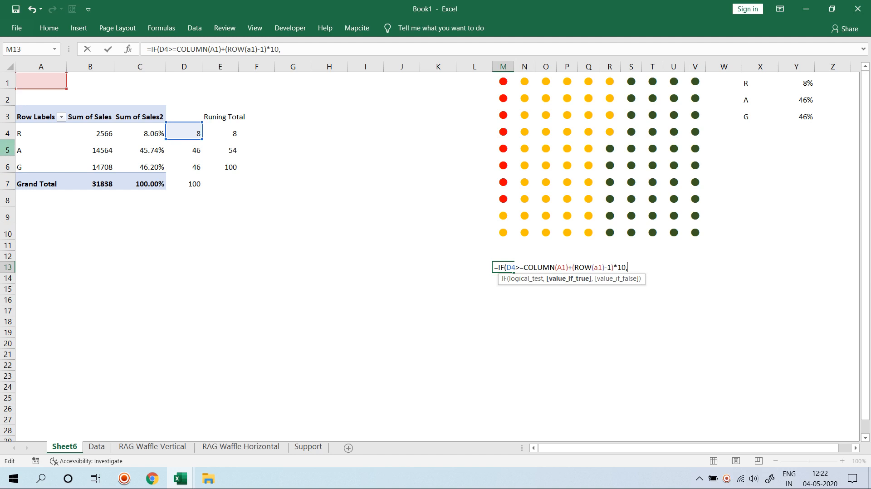
Return $A$4 when true, shift the first test's reference to E4, and begin a nested IF testing $E$5>=
click(36, 133)
key(F4)
text(,if)
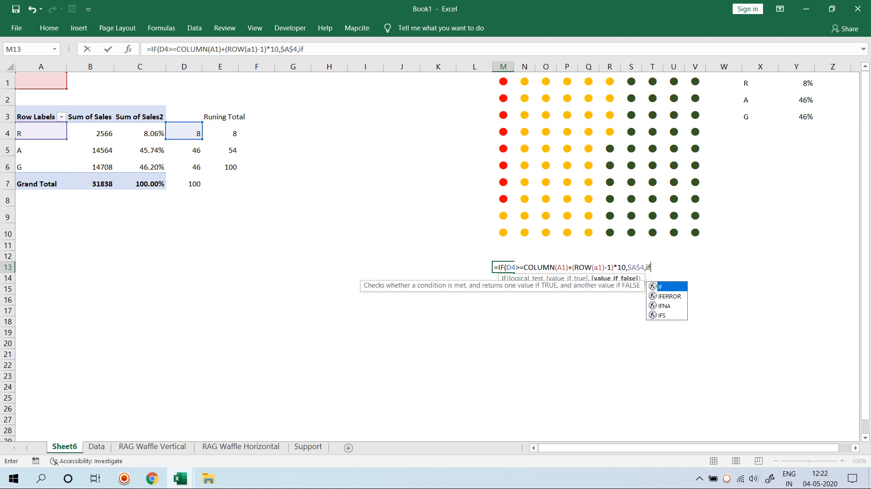
key(Tab)
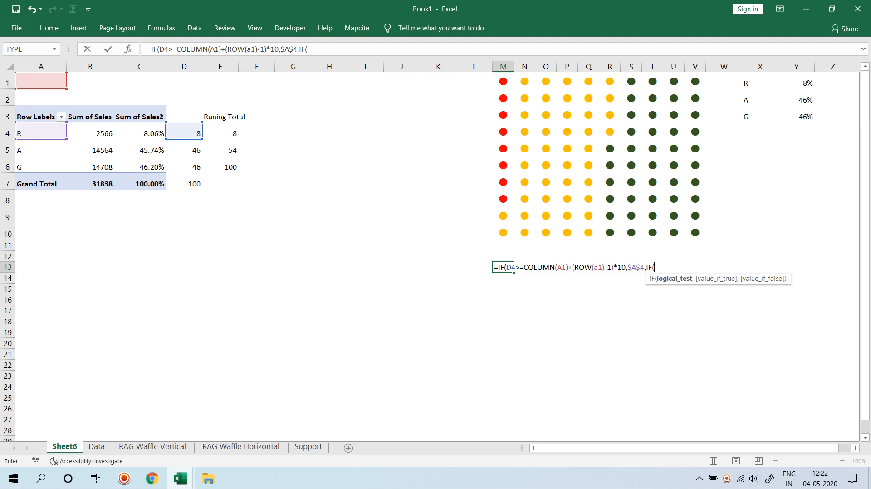
click(36, 81)
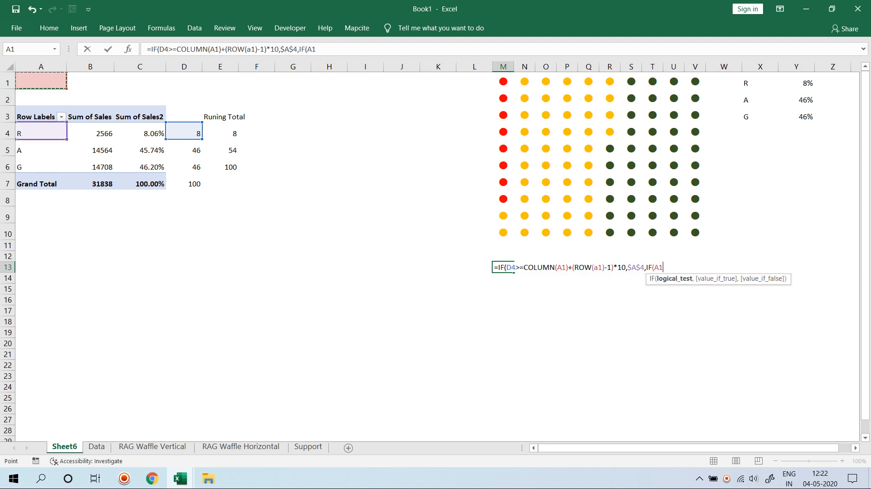
click(184, 148)
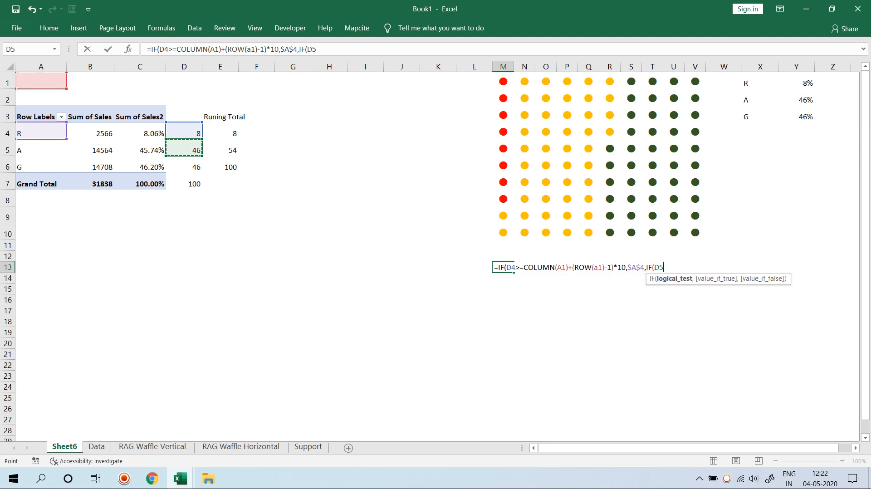
drag(187, 123, 221, 139)
key(F4)
text(>=)
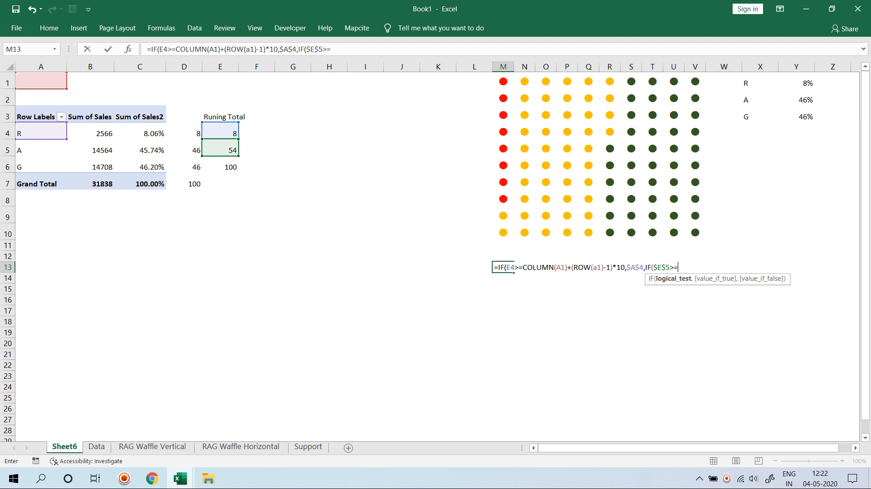
Copy the expression COLUMN(A1)+(ROW(A1)-1)*10 from the first condition into the nested IF's test
drag(625, 267, 524, 268)
right_click(530, 268)
click(556, 289)
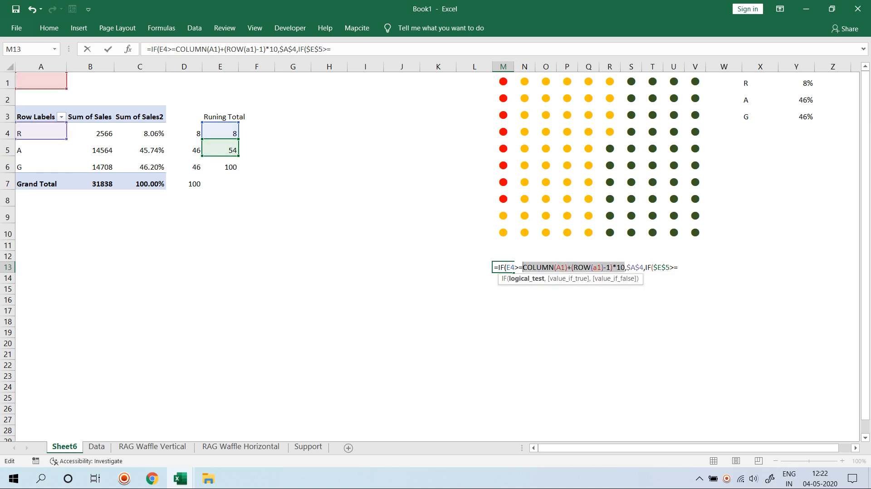
click(678, 268)
key(ctrl+v)
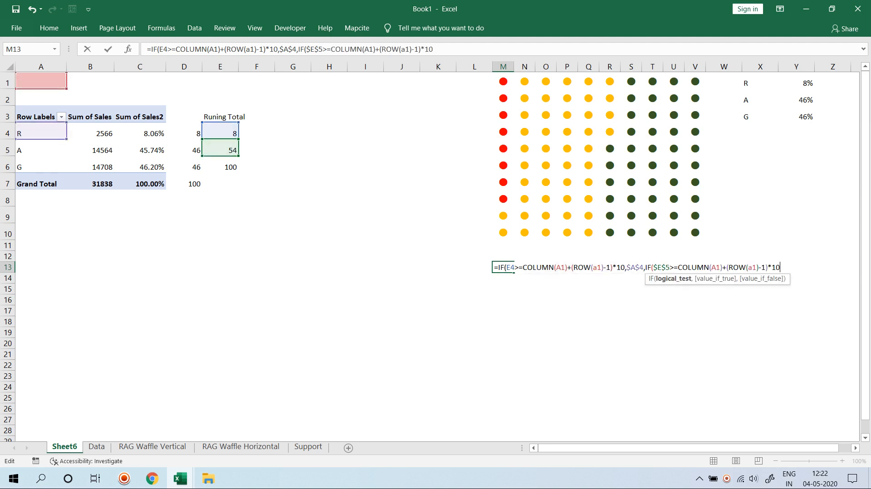
text(,)
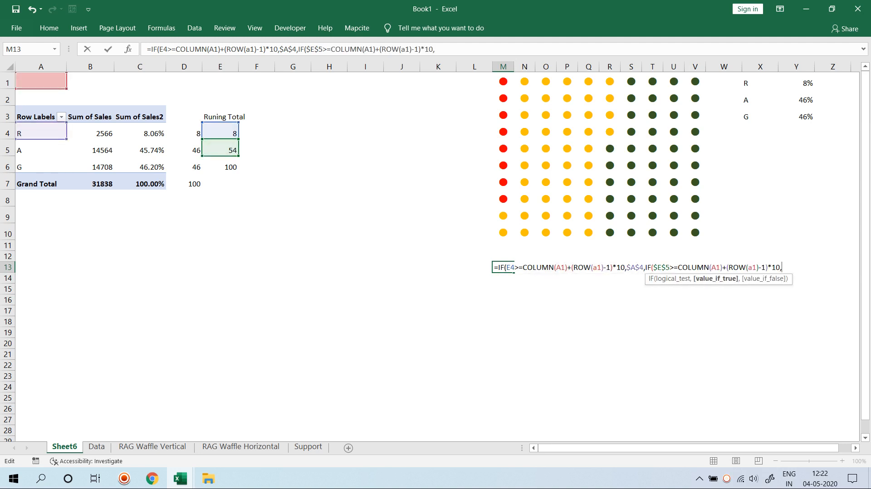
Finish the nested IF with absolute results $A$5 when true and $A$6 when false, and enter the M13 formula
click(40, 151)
text(,)
click(40, 167)
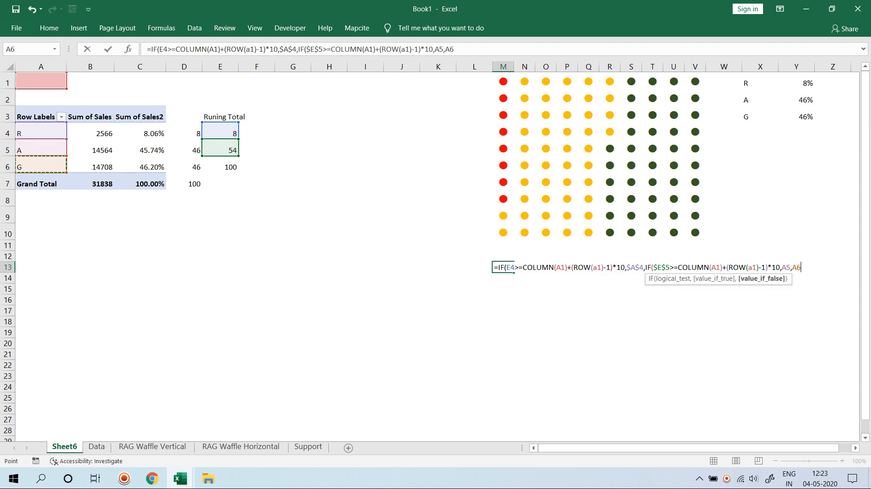
click(786, 268)
key(F4)
click(804, 268)
key(F4)
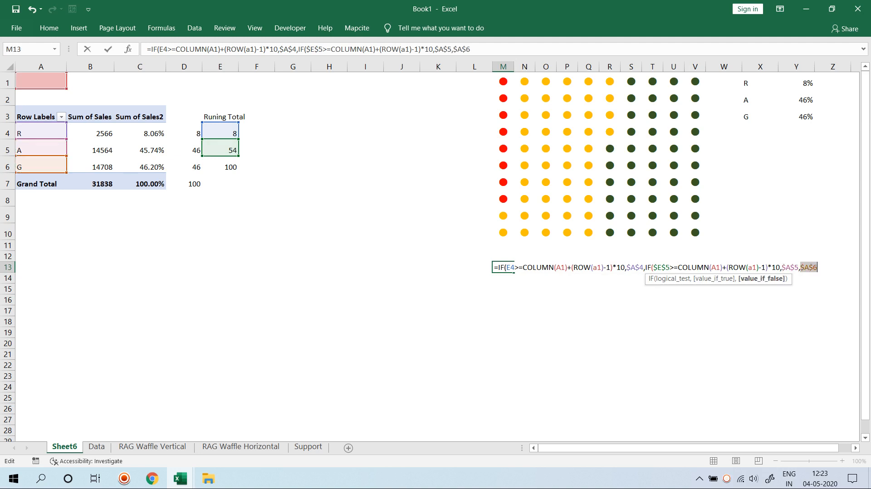
key(Return)
key(Return)
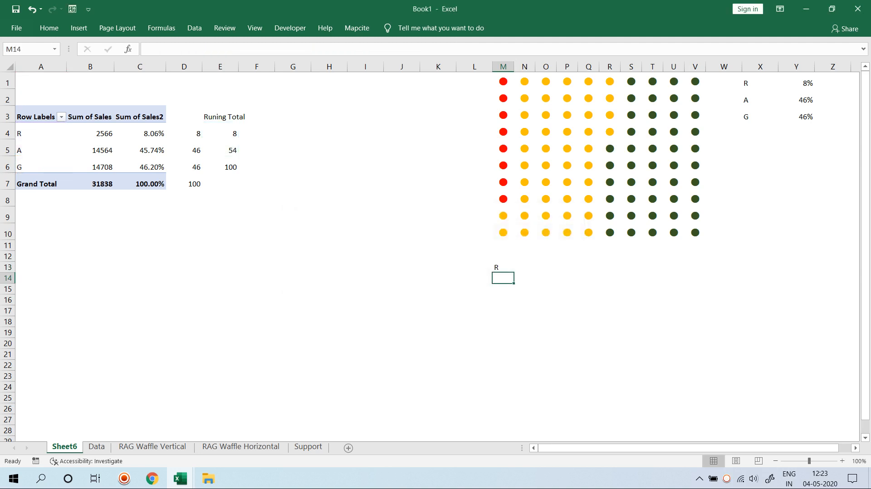
Make the E4 reference in the M13 formula absolute as $E$4
click(503, 267)
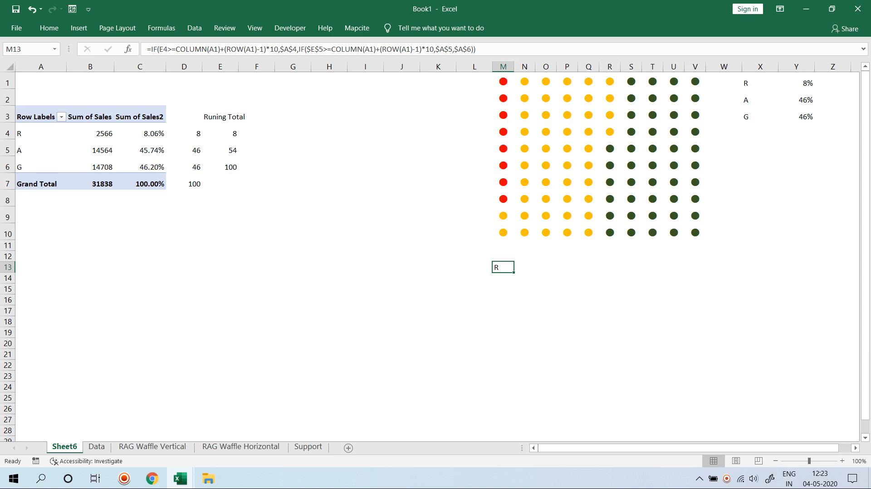
click(159, 49)
key(F4)
key(Return)
Fill the M13 formula across to column V and down to row 22 to form a 10-by-10 grid
key(Up)
key(shift+Right)
key(shift+Right)
key(shift+Right)
key(shift+Right)
key(shift+Right)
key(shift+Right)
key(shift+Right)
key(shift+Right)
key(shift+Right)
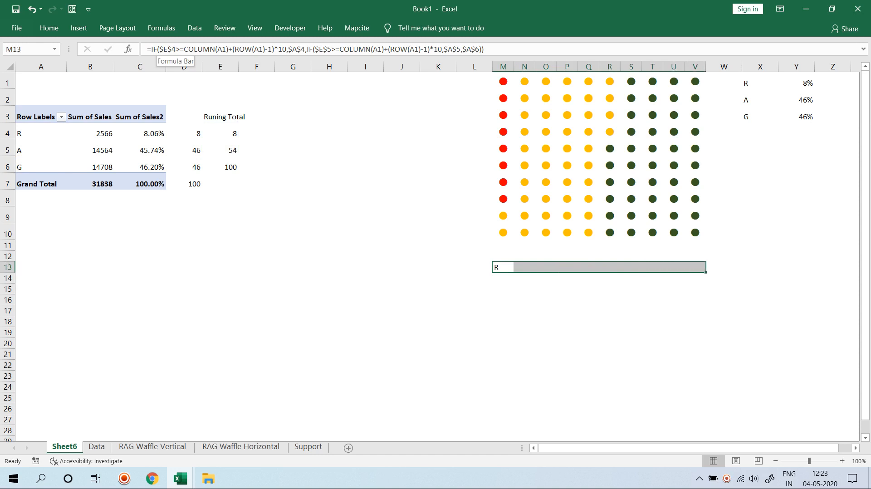
key(ctrl+r)
key(shift+Down)
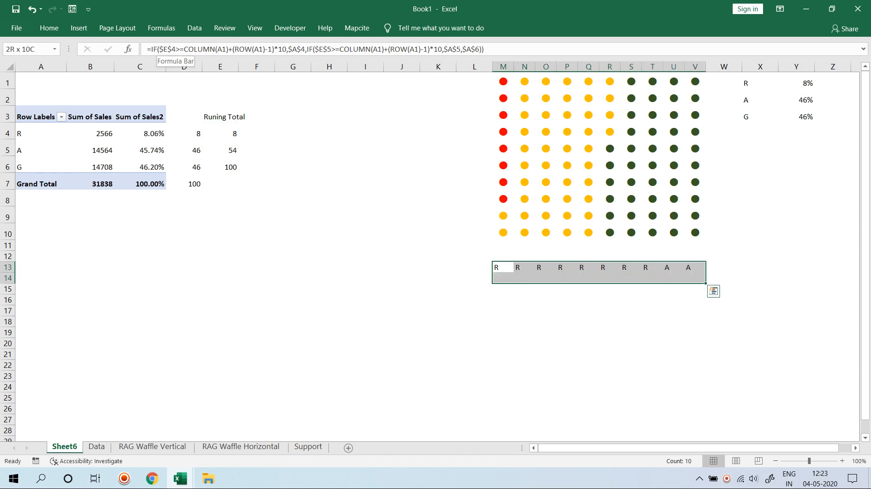
key(shift+Down)
key(shift+Down)
key(shift+Down)
key(shift+Down)
key(shift+Down)
key(shift+Down)
key(shift+Down)
key(shift+Down)
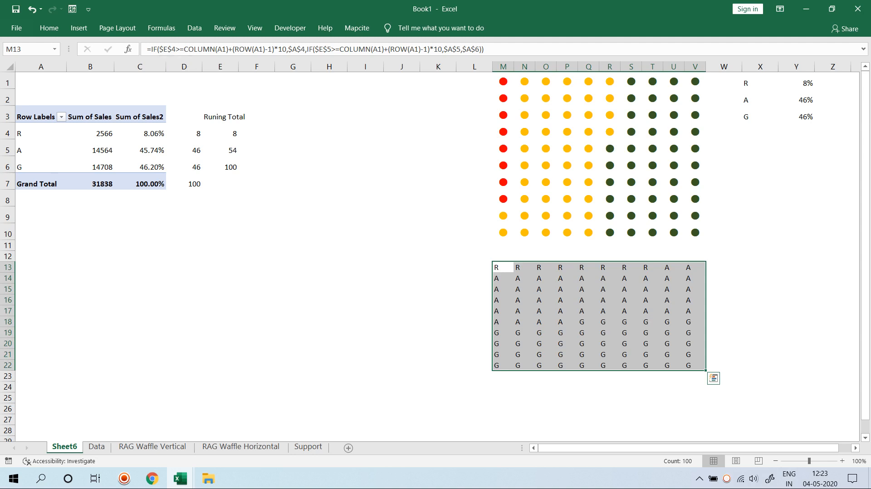
Copy the coloured-dot formatting of cell M1 onto the new grid, painting it over L13:V22
click(525, 98)
click(503, 81)
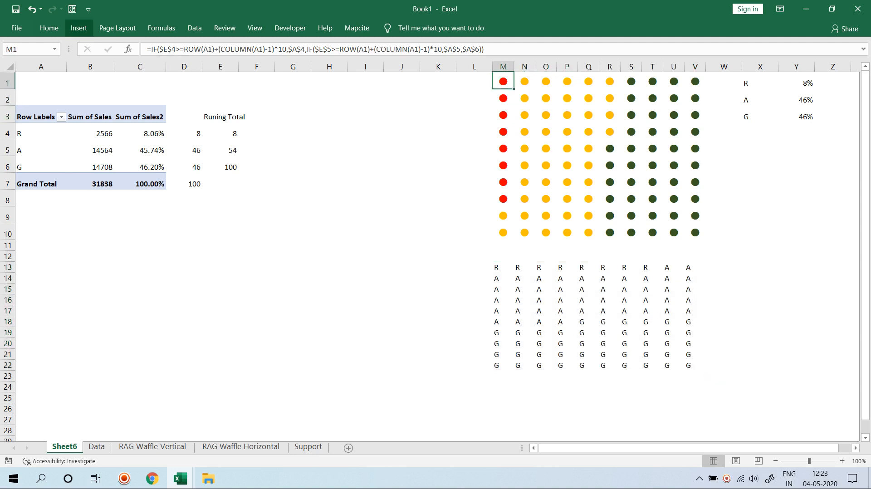
click(49, 28)
click(58, 70)
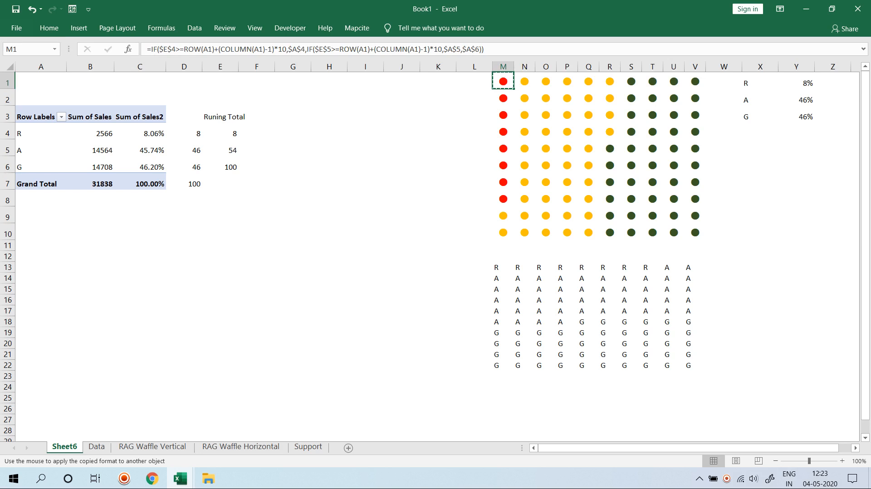
mouse_move(474, 267)
mouse_down()
mouse_move(662, 336)
mouse_move(694, 365)
mouse_up()
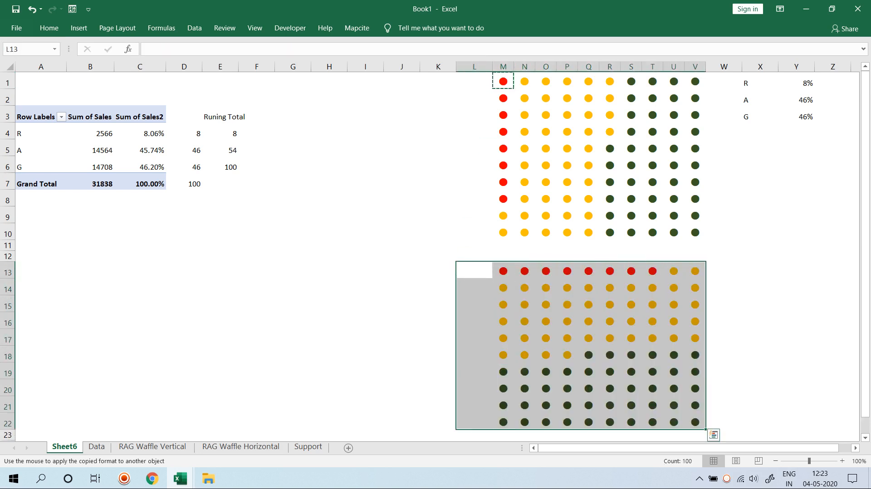
key(Escape)
click(609, 320)
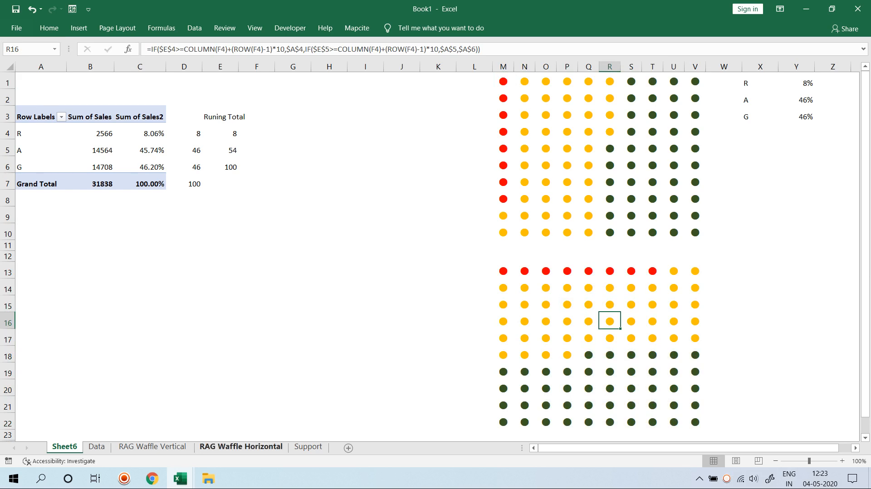
Open the RAG Waffle Horizontal sheet and show the Windows desktop
click(241, 447)
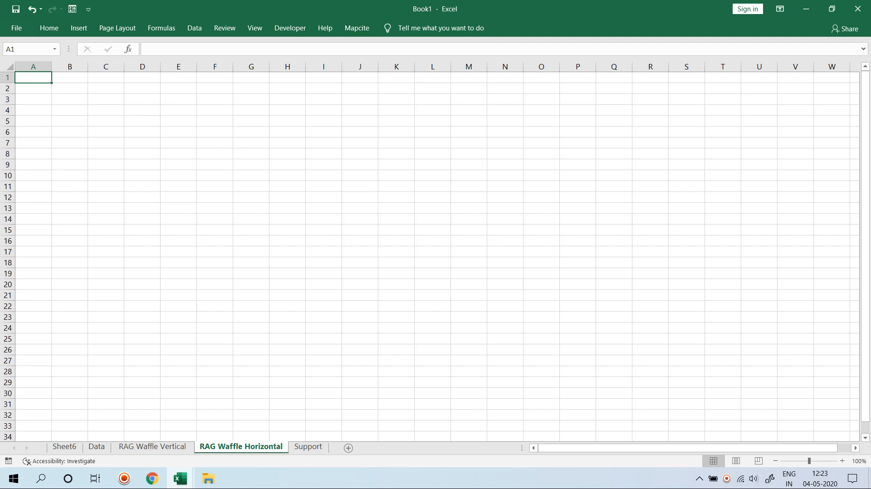
key(super+d)
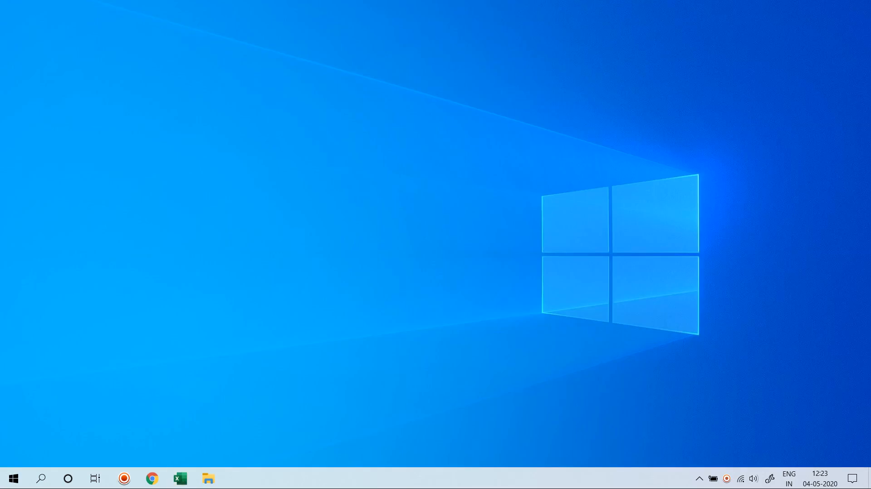